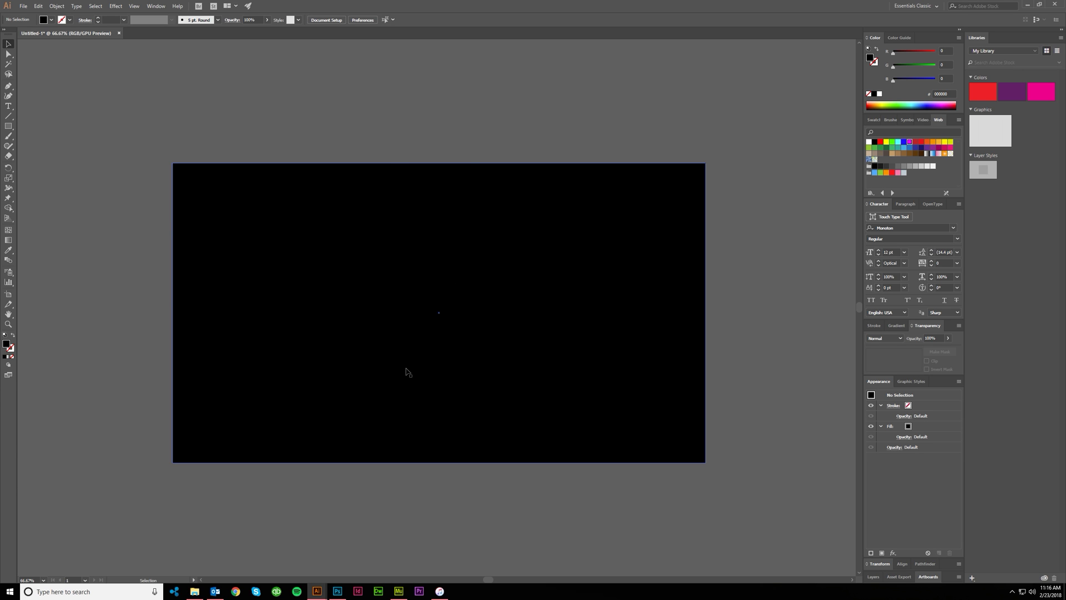
Add the text GLOW as point type on the black artboard.
{"action": "key", "text": "t"}
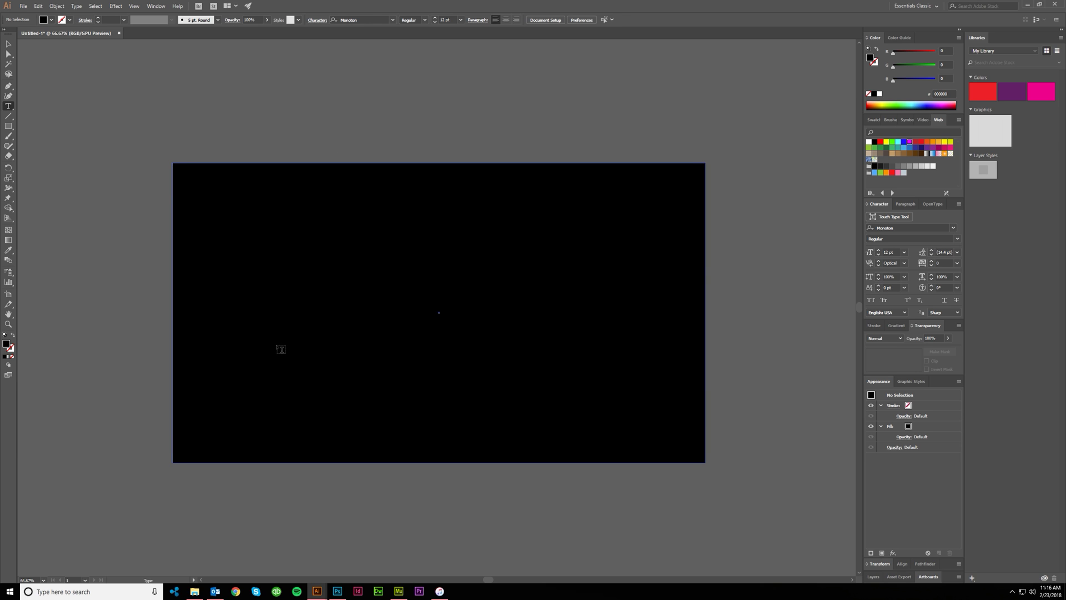
{"action": "left_click", "coordinate": [279, 346]}
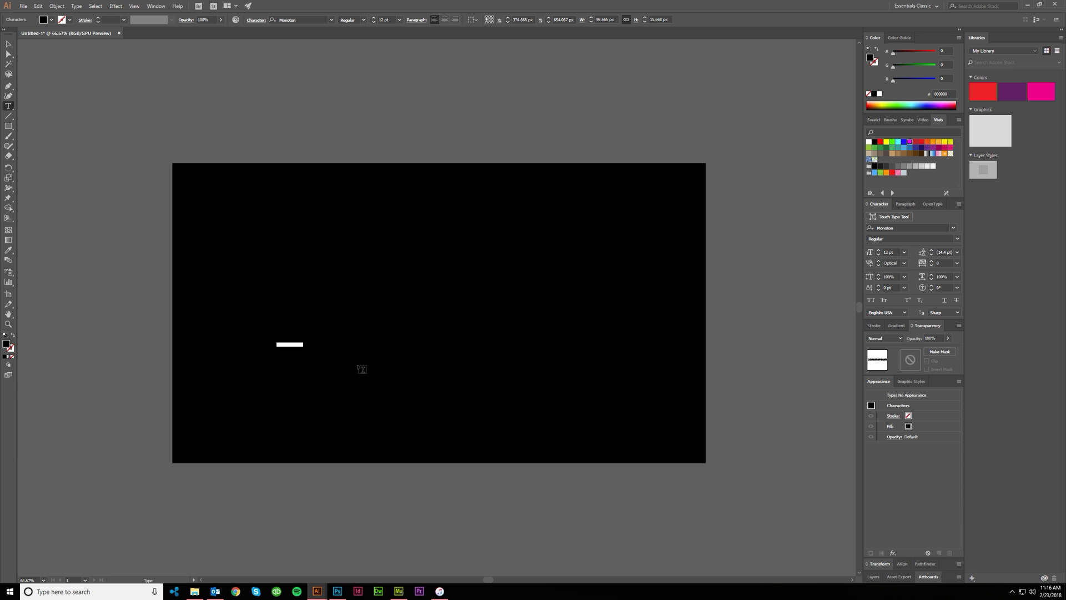
{"action": "type", "text": "GLOW"}
Enlarge the GLOW text to about 362 pt and fill it with white.
{"action": "left_click", "coordinate": [8, 44]}
{"action": "left_click_drag", "start_coordinate": [290, 345], "coordinate": [629, 344]}
{"action": "left_click", "coordinate": [880, 94]}
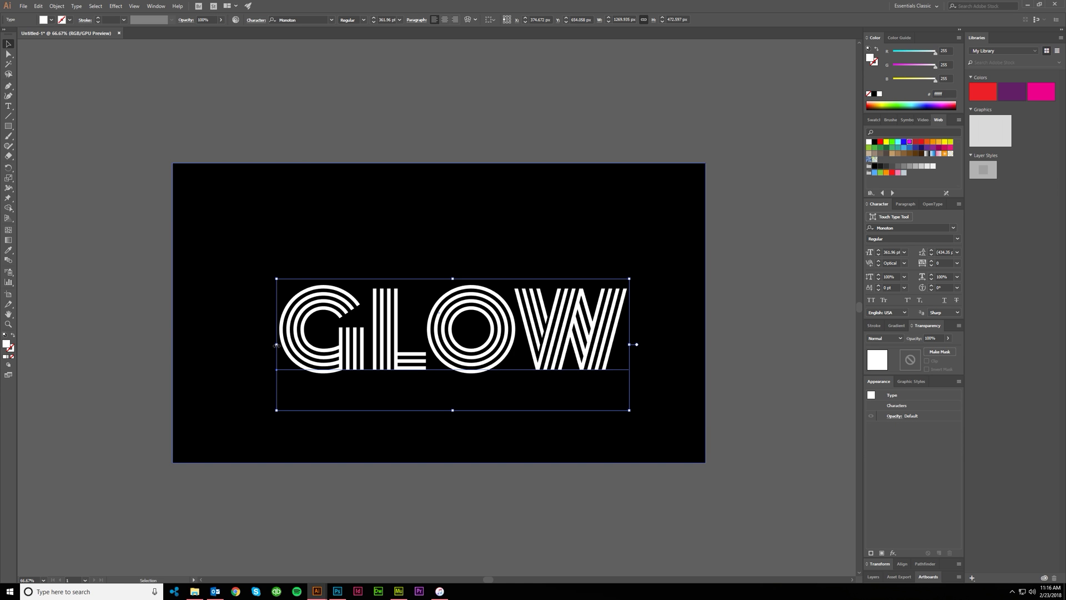
Resize the GLOW text to about 361 pt and move it close to the artboard's center.
{"action": "left_click_drag", "start_coordinate": [277, 344], "coordinate": [225, 344]}
{"action": "left_click_drag", "start_coordinate": [682, 344], "coordinate": [629, 346]}
{"action": "left_click_drag", "start_coordinate": [556, 343], "coordinate": [537, 317]}
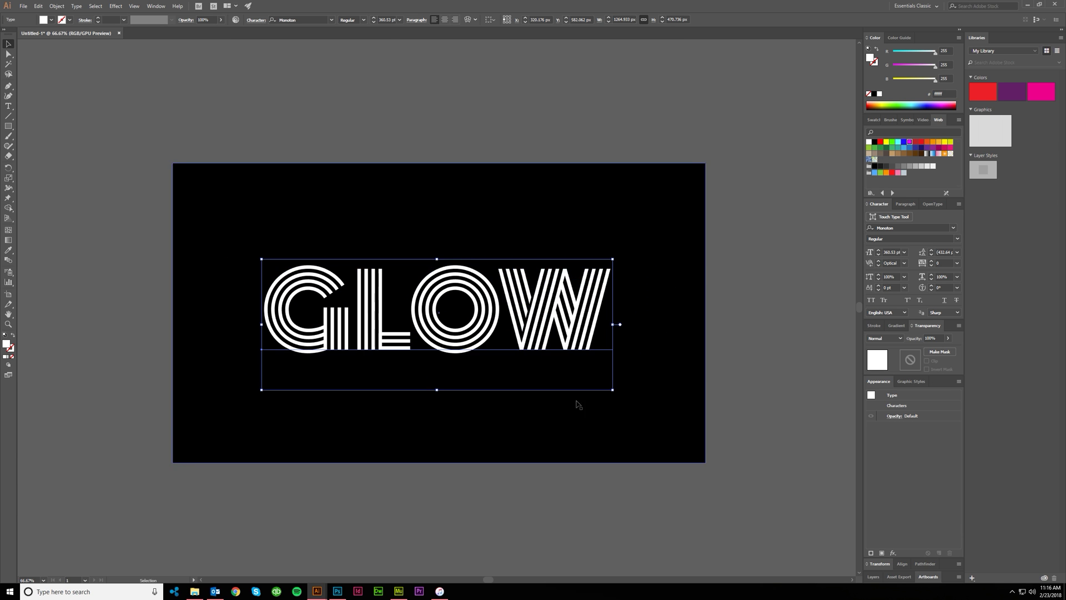
Expand the GLOW text into vector outlines.
{"action": "left_click", "coordinate": [729, 391]}
{"action": "left_click", "coordinate": [588, 336]}
{"action": "key", "text": "ctrl"}
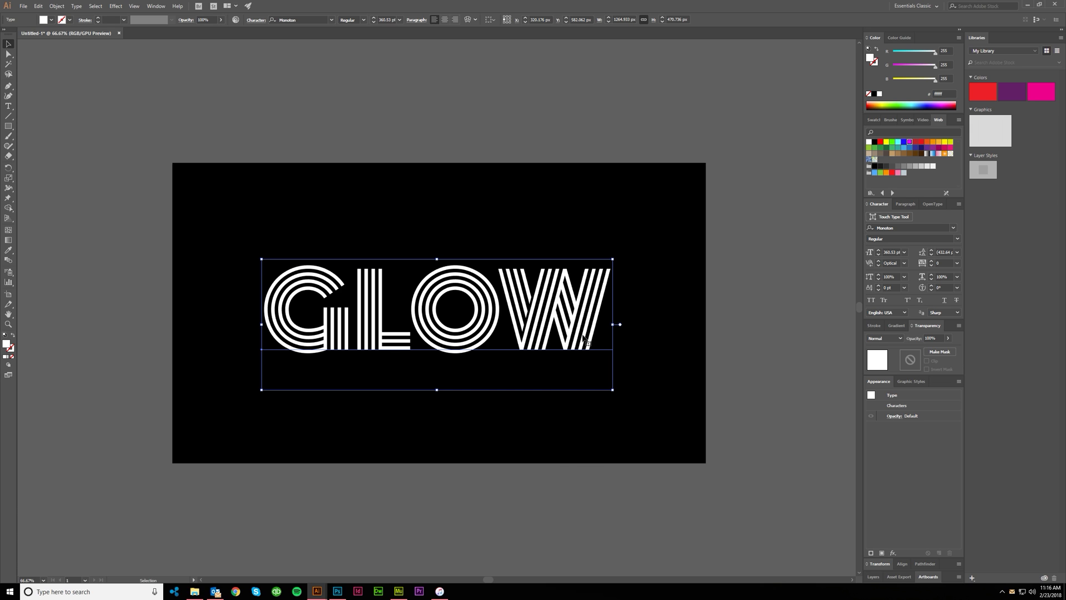
{"action": "right_click", "coordinate": [548, 314]}
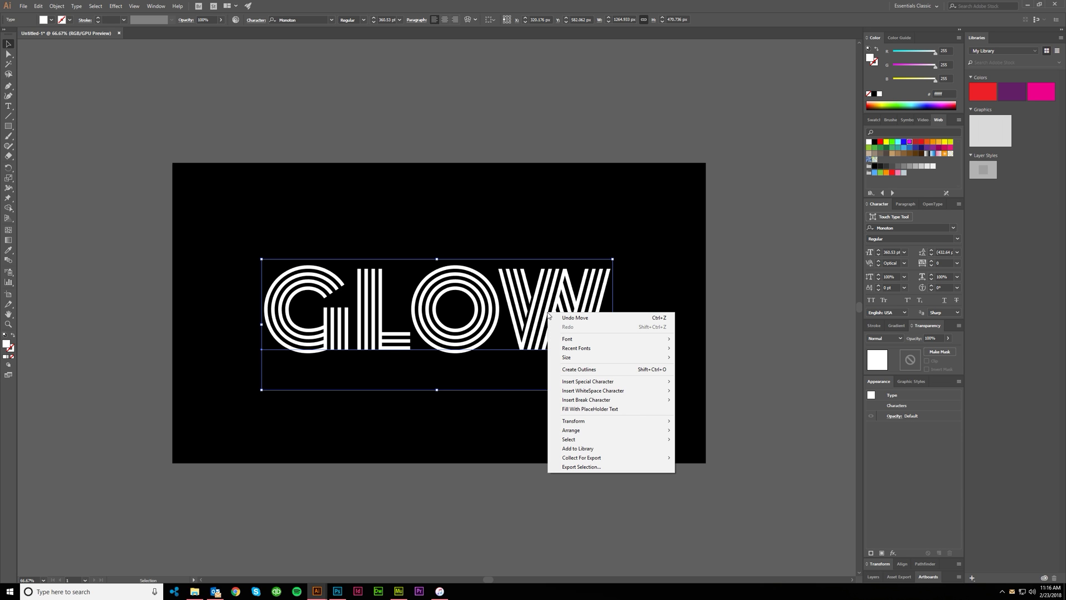
{"action": "left_click", "coordinate": [57, 6]}
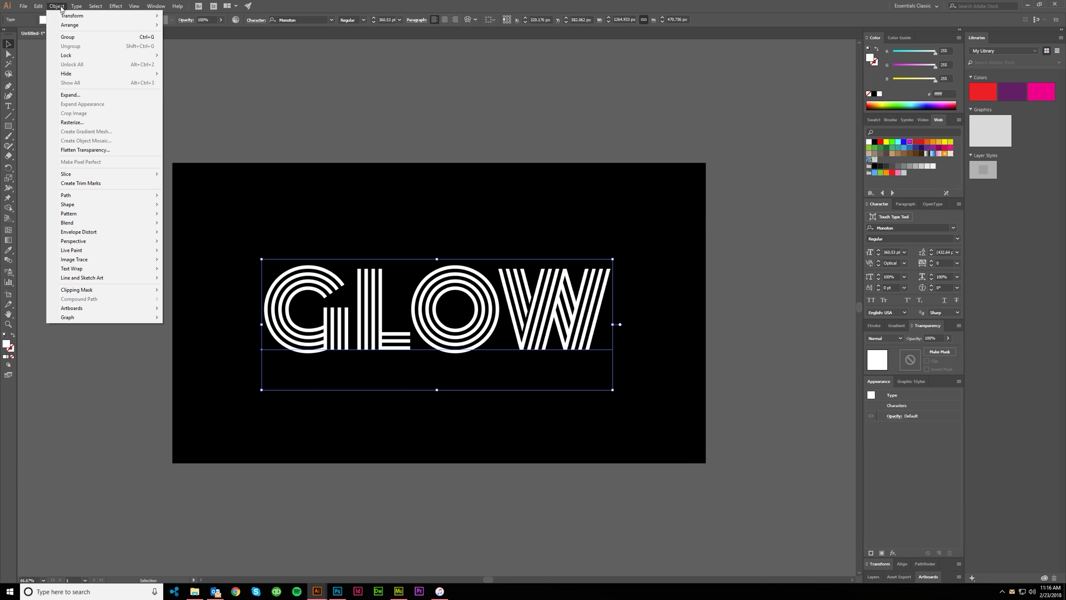
{"action": "left_click", "coordinate": [73, 98]}
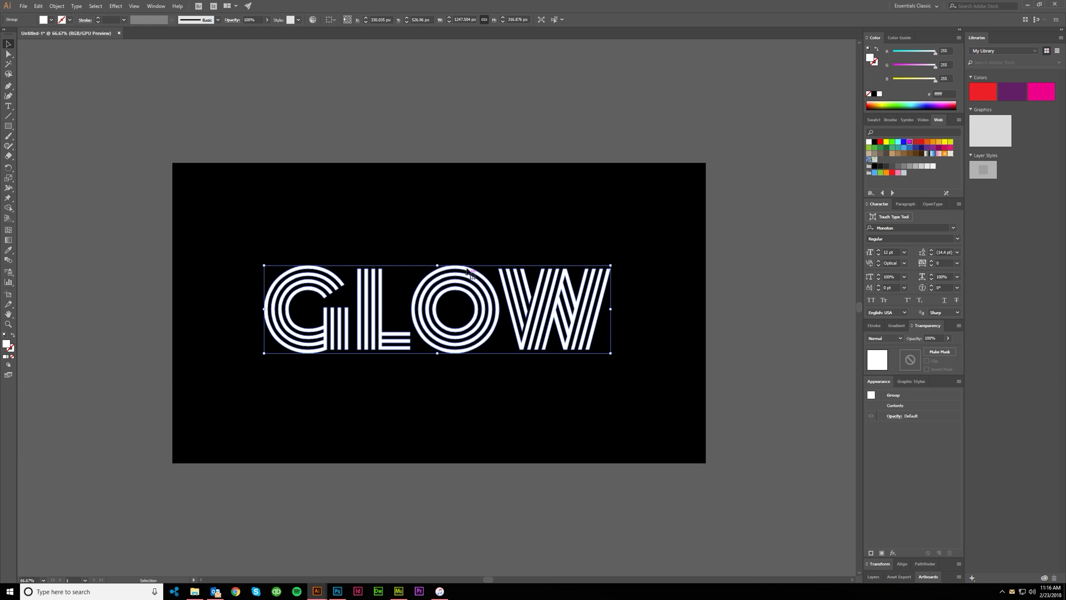
{"action": "left_click", "coordinate": [502, 139]}
Align the outlined GLOW group to the artboard, centering it horizontally and vertically.
{"action": "left_click", "coordinate": [534, 333]}
{"action": "left_click", "coordinate": [907, 564]}
{"action": "left_click", "coordinate": [950, 563]}
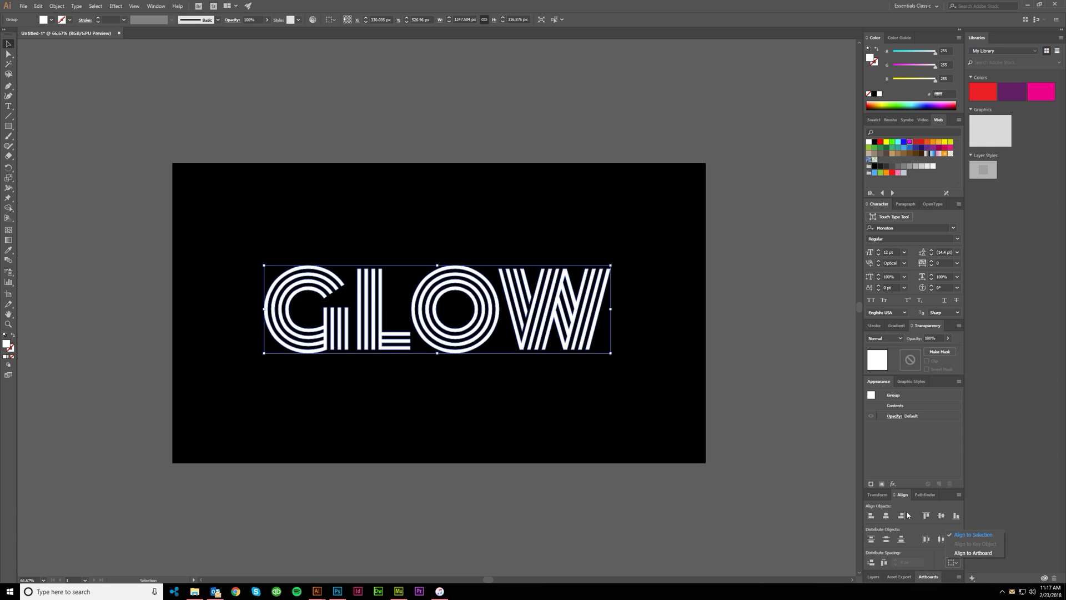
{"action": "left_click", "coordinate": [972, 553]}
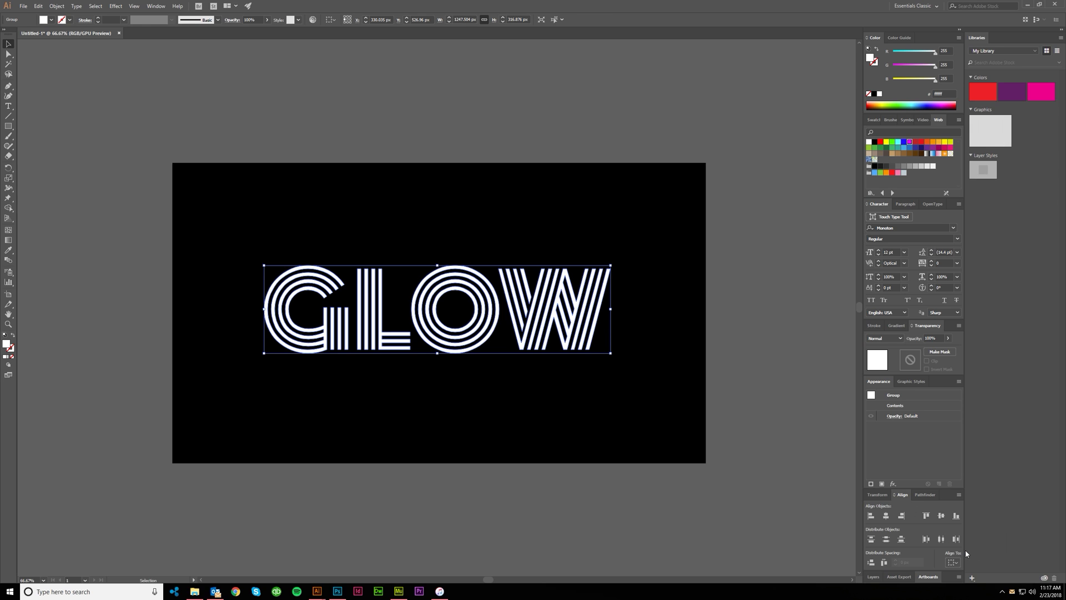
{"action": "left_click", "coordinate": [887, 516]}
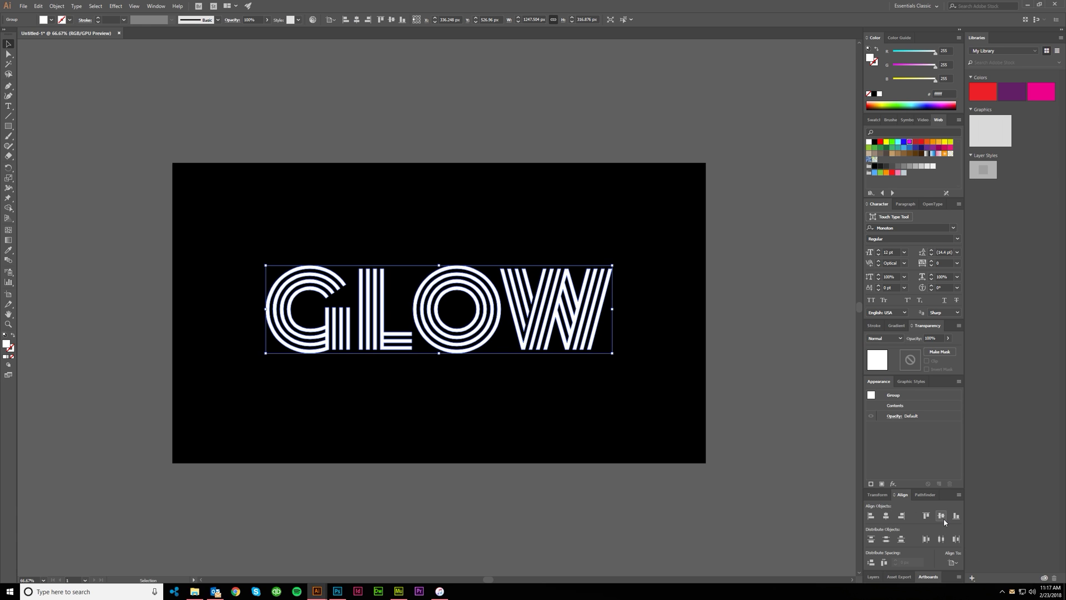
{"action": "left_click", "coordinate": [944, 518]}
{"action": "left_click", "coordinate": [755, 425]}
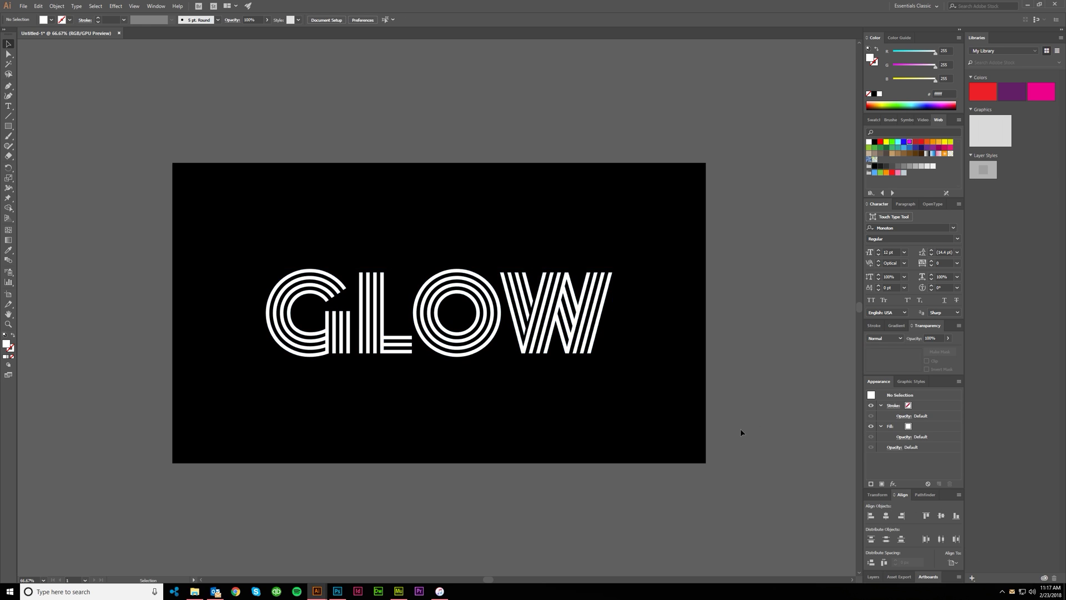
Change the fill of the GLOW group to pink #FF4579.
{"action": "left_click", "coordinate": [500, 339]}
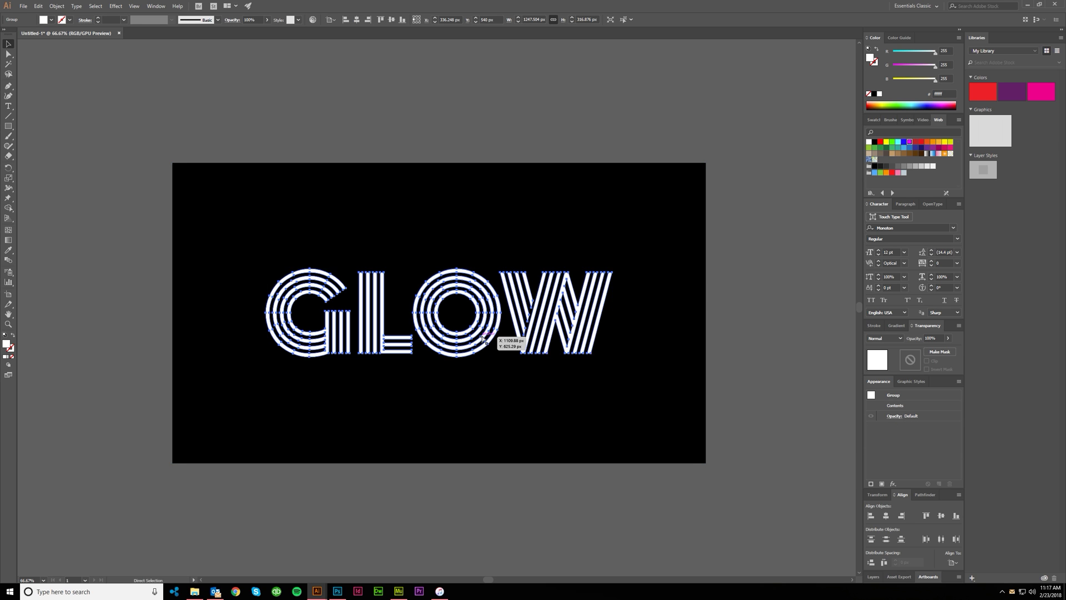
{"action": "scroll", "coordinate": [488, 337], "scroll_direction": "right", "scroll_amount": 1}
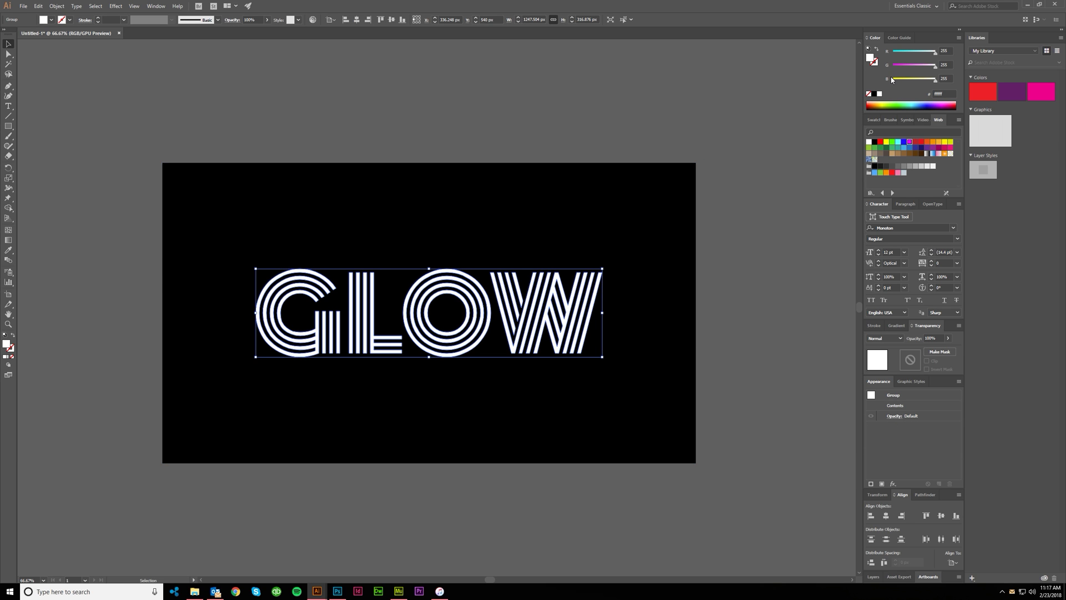
{"action": "left_click_drag", "start_coordinate": [947, 102], "coordinate": [952, 100]}
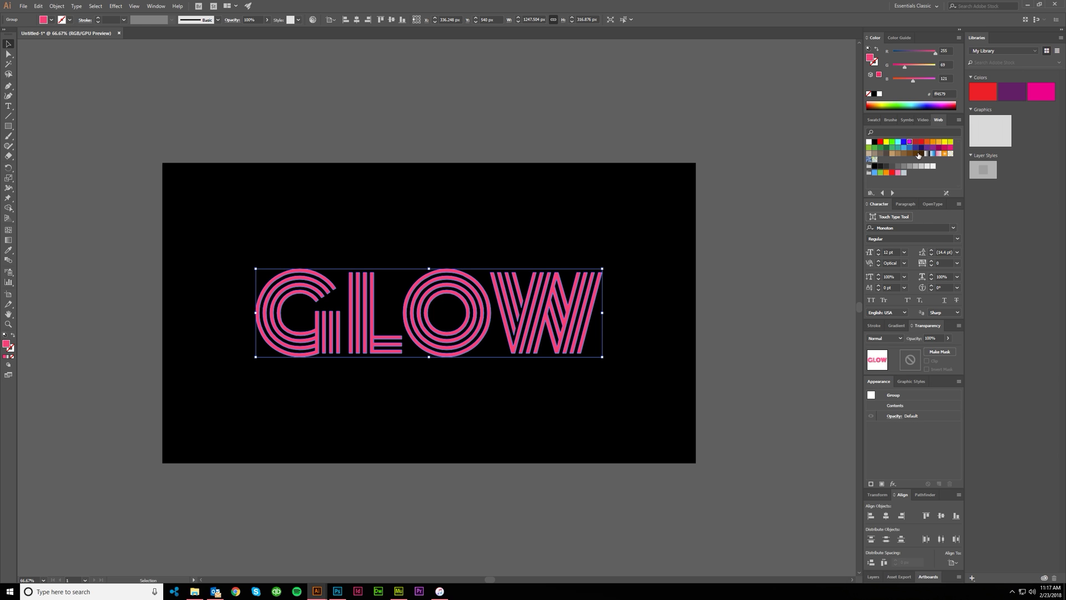
Fill the GLOW lettering with a linear gradient that has pink end stops and a white middle stop at about 47%.
{"action": "left_click", "coordinate": [896, 326]}
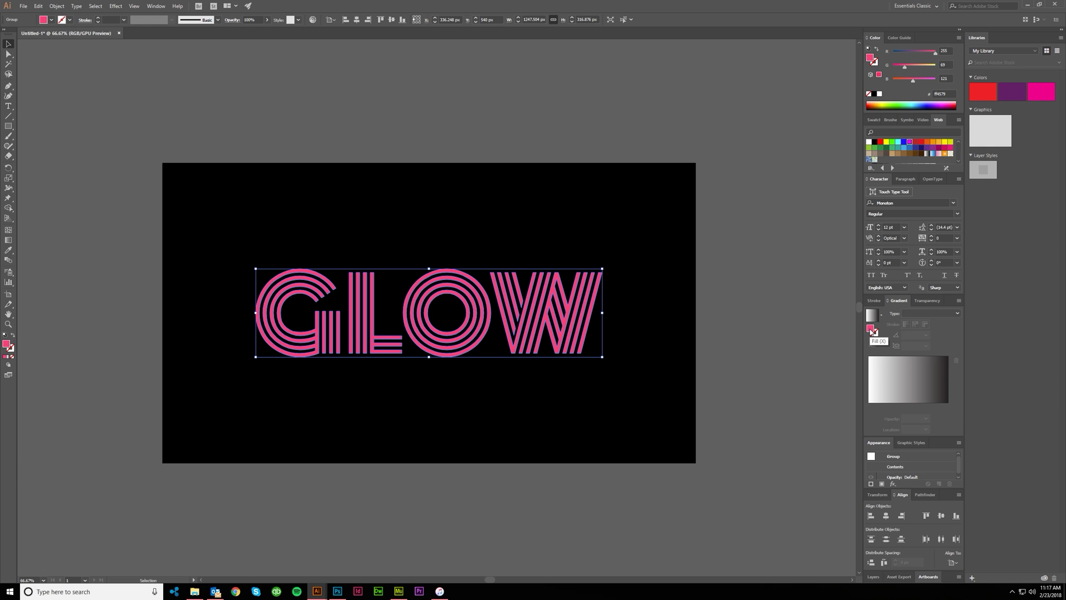
{"action": "left_click", "coordinate": [949, 407]}
{"action": "left_click_drag", "start_coordinate": [870, 407], "coordinate": [905, 407]}
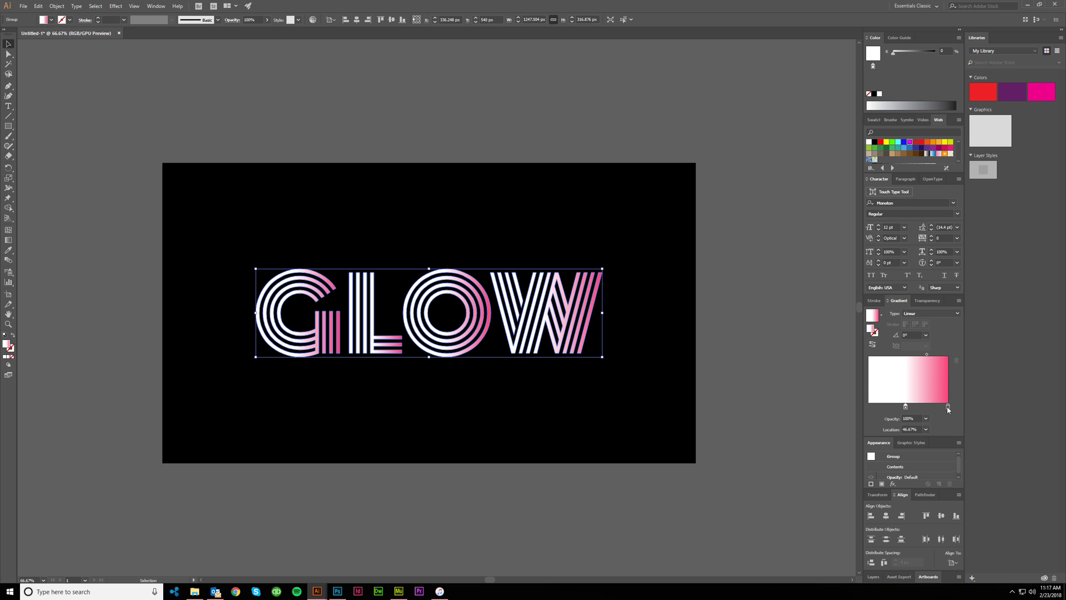
{"action": "left_click", "coordinate": [948, 407]}
{"action": "left_click_drag", "start_coordinate": [871, 53], "coordinate": [870, 408]}
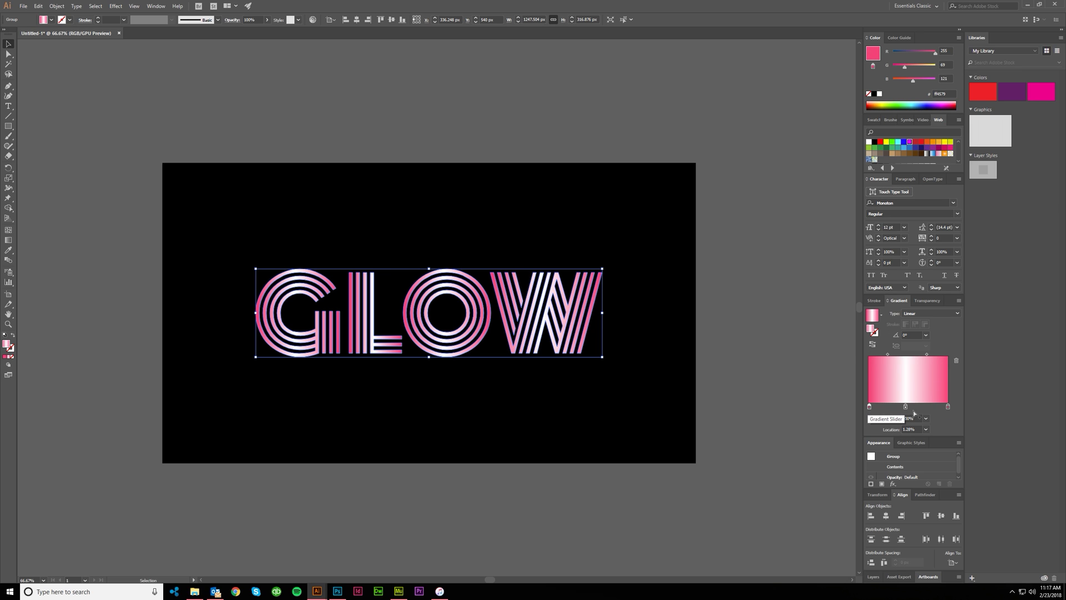
Switch the gradient's middle stop to RGB color and set it to light pink #FFB9C5.
{"action": "left_click", "coordinate": [906, 408]}
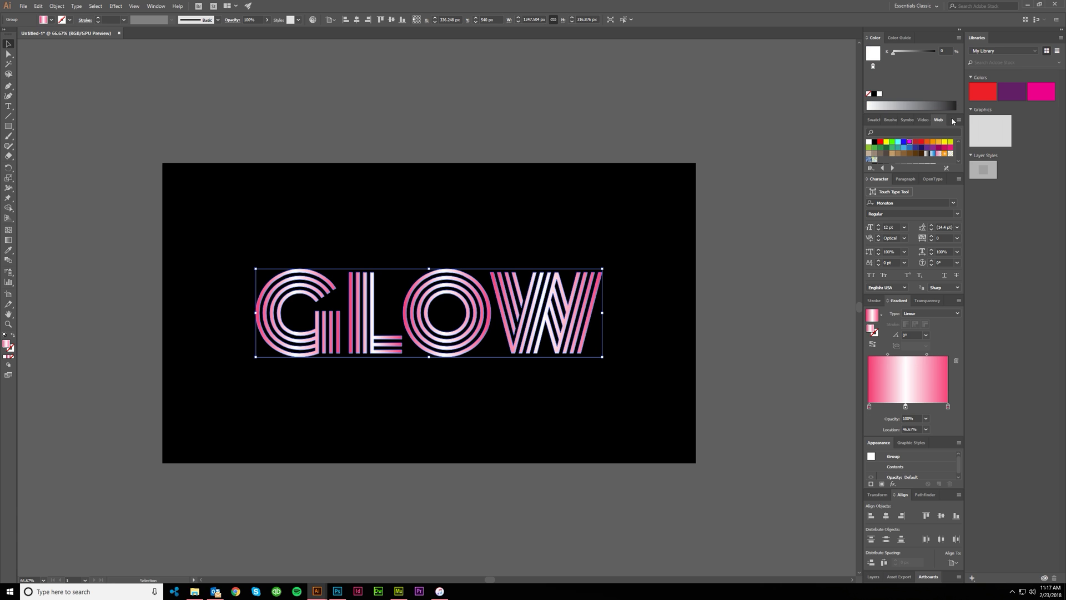
{"action": "left_click", "coordinate": [959, 38]}
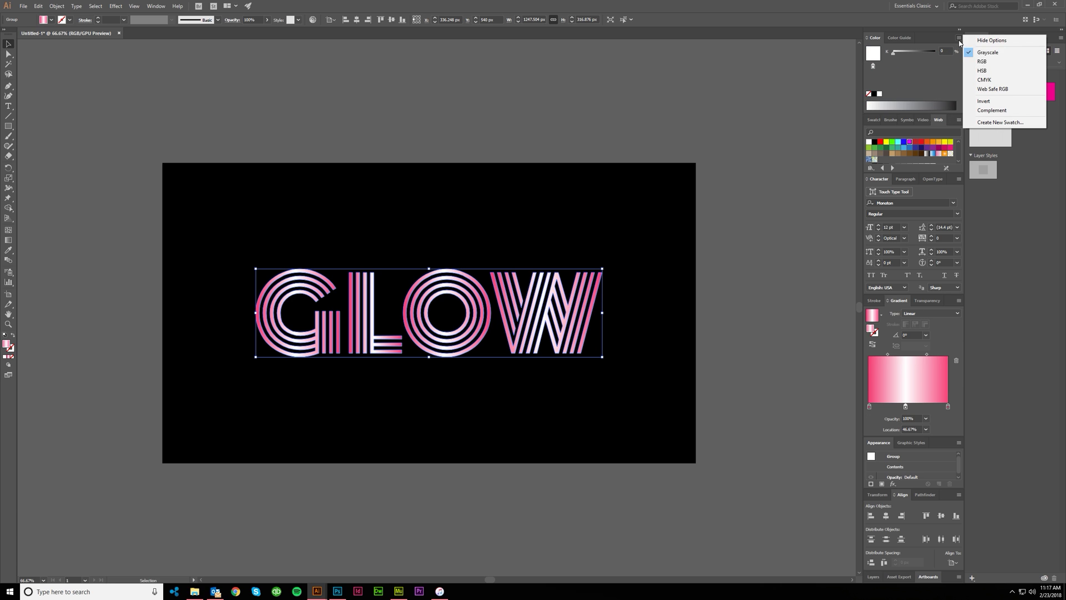
{"action": "left_click", "coordinate": [978, 65]}
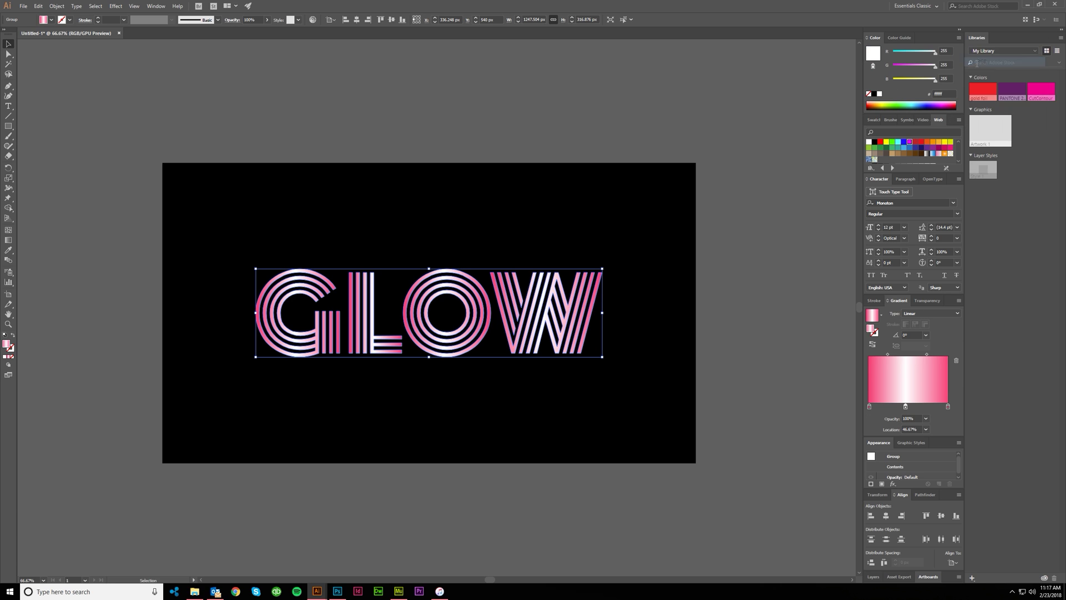
{"action": "left_click", "coordinate": [954, 104]}
{"action": "left_click", "coordinate": [956, 100]}
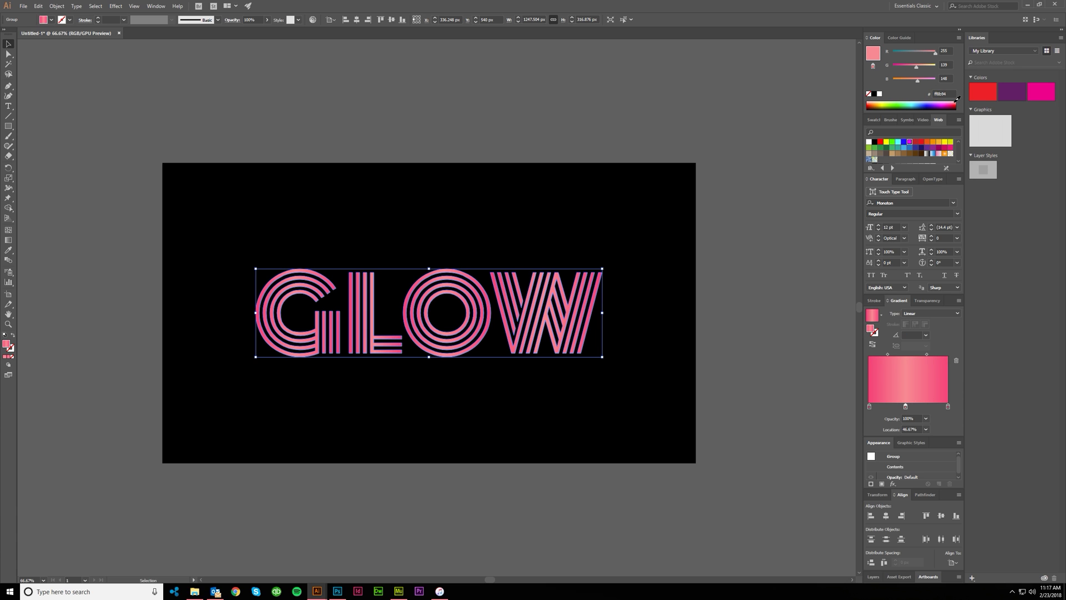
{"action": "left_click", "coordinate": [955, 100]}
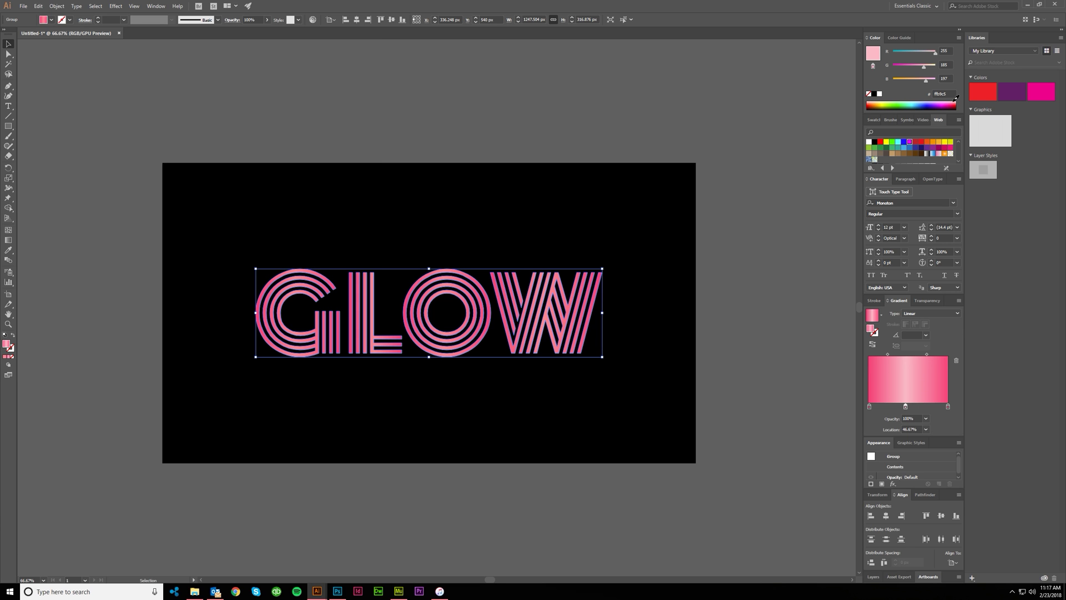
{"action": "key", "text": "a"}
{"action": "left_click", "coordinate": [350, 72]}
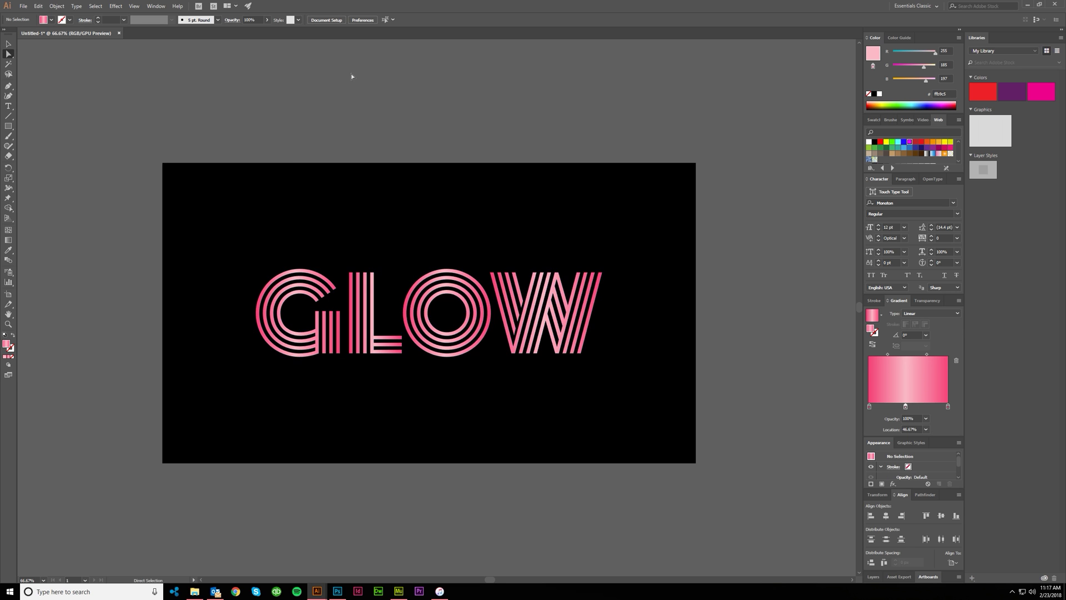
Examine how the linear gradient runs across the individual GLOW letters.
{"action": "scroll", "coordinate": [397, 355], "scroll_direction": "up", "scroll_amount": 2}
{"action": "scroll", "coordinate": [410, 366], "scroll_direction": "down", "scroll_amount": 2}
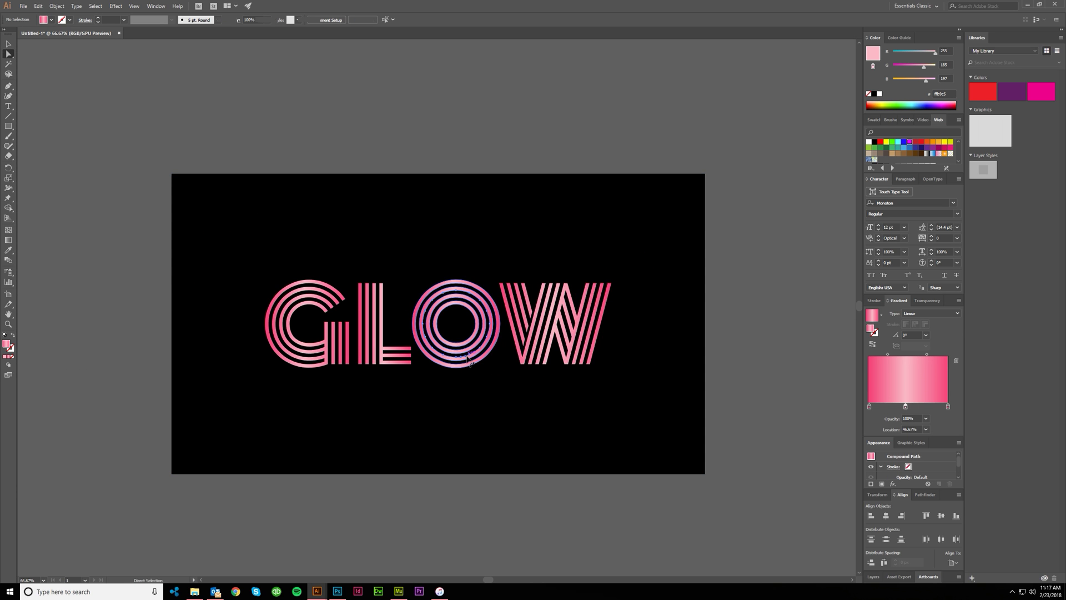
{"action": "left_click", "coordinate": [463, 357]}
{"action": "scroll", "coordinate": [447, 363], "scroll_direction": "up", "scroll_amount": 1}
{"action": "scroll", "coordinate": [719, 365], "scroll_direction": "down", "scroll_amount": 1}
{"action": "key", "text": "v"}
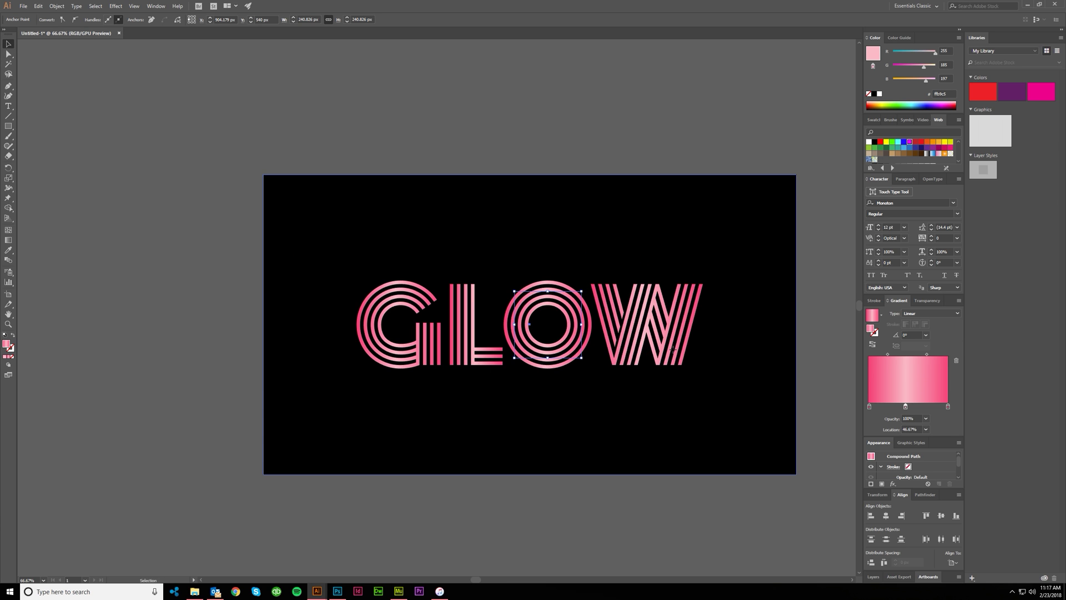
{"action": "left_click", "coordinate": [719, 366]}
{"action": "scroll", "coordinate": [628, 362], "scroll_direction": "right", "scroll_amount": 1}
{"action": "scroll", "coordinate": [622, 362], "scroll_direction": "up", "scroll_amount": 1}
Change the GLOW group's gradient type from linear to radial.
{"action": "left_click", "coordinate": [613, 360]}
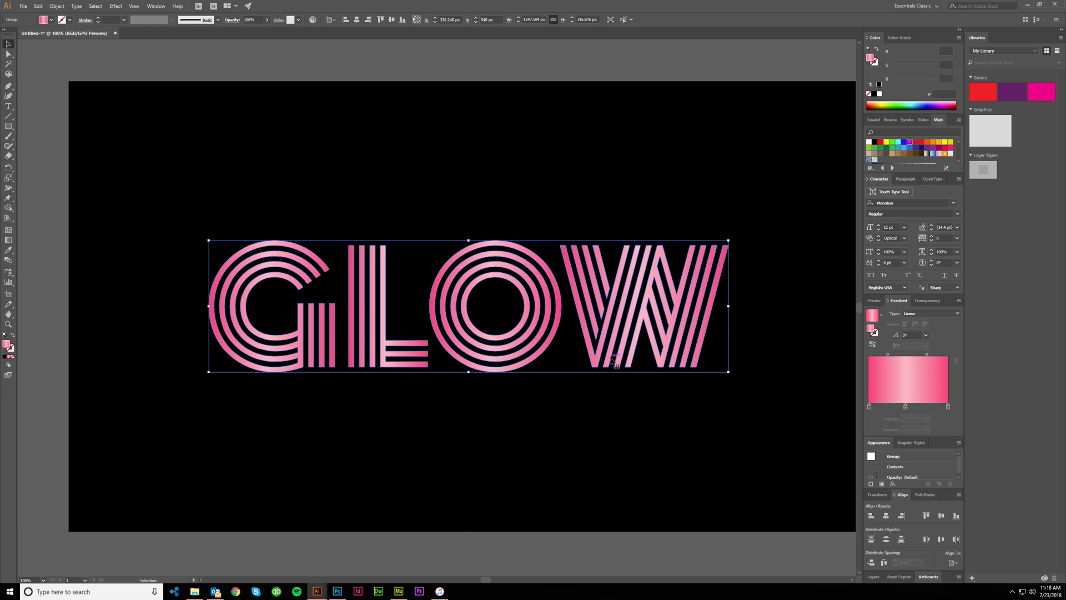
{"action": "left_click", "coordinate": [924, 314]}
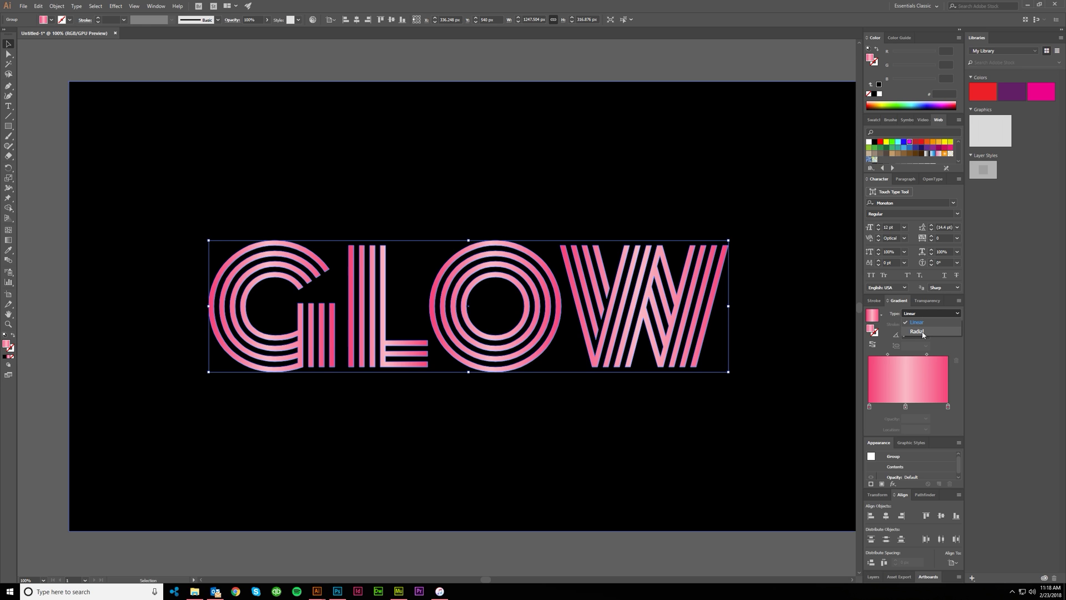
{"action": "left_click", "coordinate": [916, 332]}
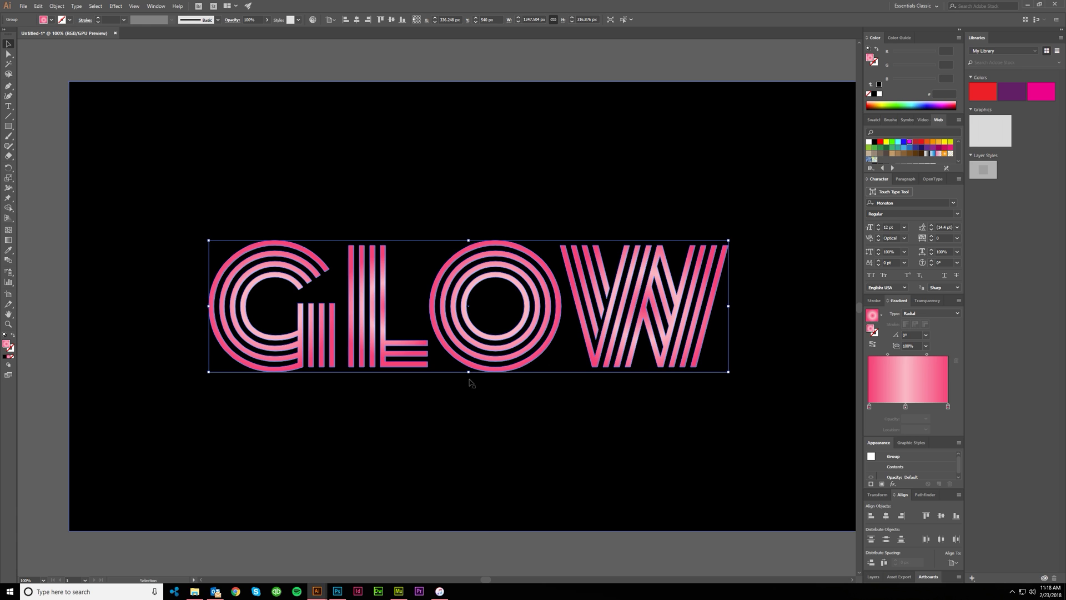
{"action": "left_click", "coordinate": [498, 549]}
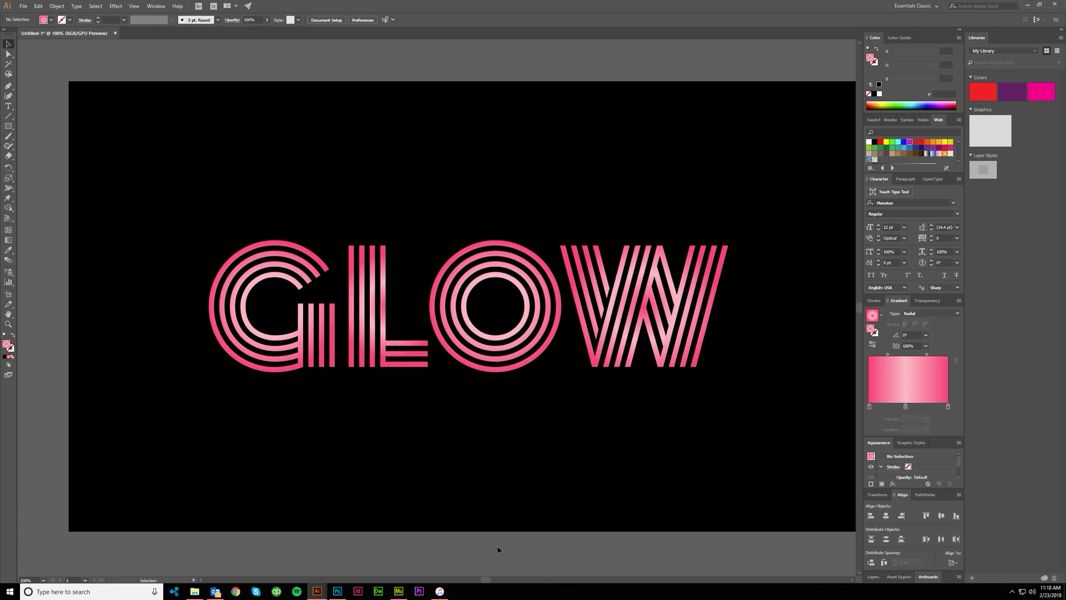
Ungroup the GLOW lettering into separate letters and select the letter G.
{"action": "left_click", "coordinate": [361, 360]}
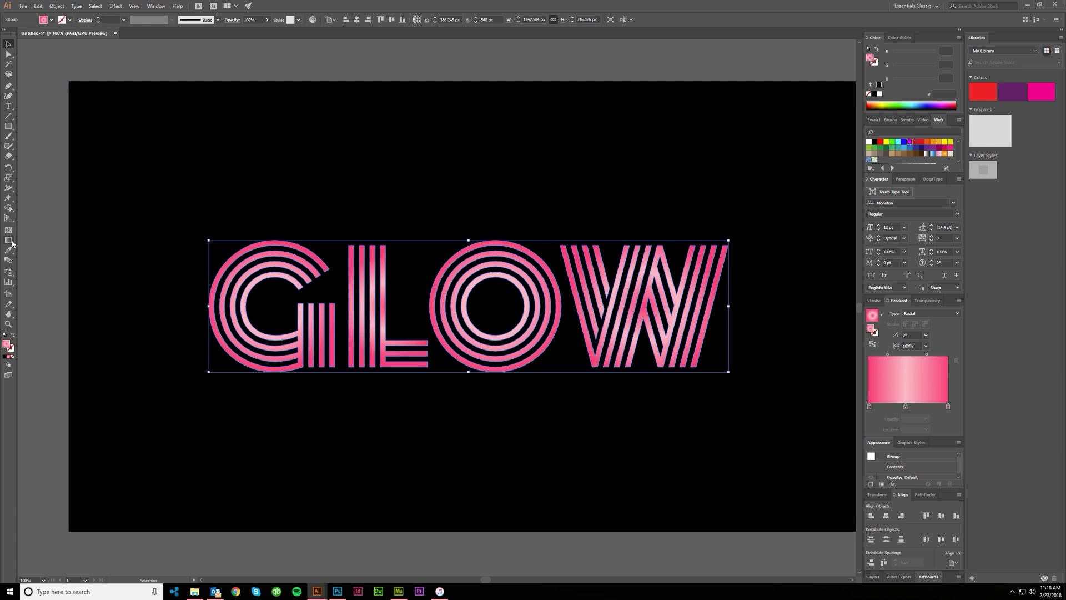
{"action": "right_click", "coordinate": [240, 314]}
{"action": "left_click", "coordinate": [273, 382]}
{"action": "left_click", "coordinate": [250, 436]}
{"action": "left_click", "coordinate": [249, 321]}
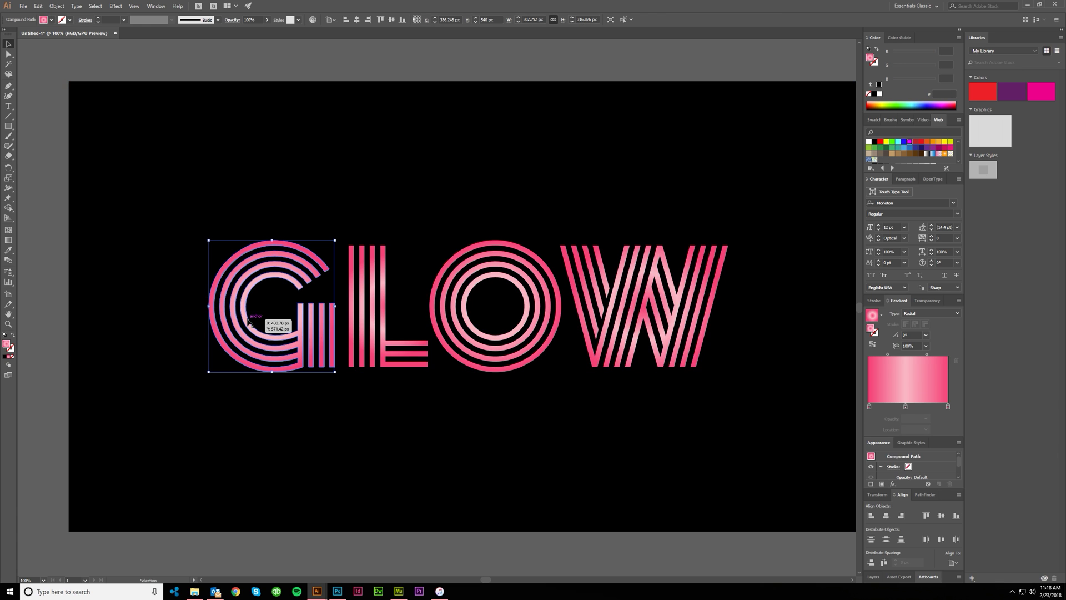
Inspect the radial gradient's handles on the letter G with the Gradient tool, and reselect the letter.
{"action": "left_click", "coordinate": [8, 240]}
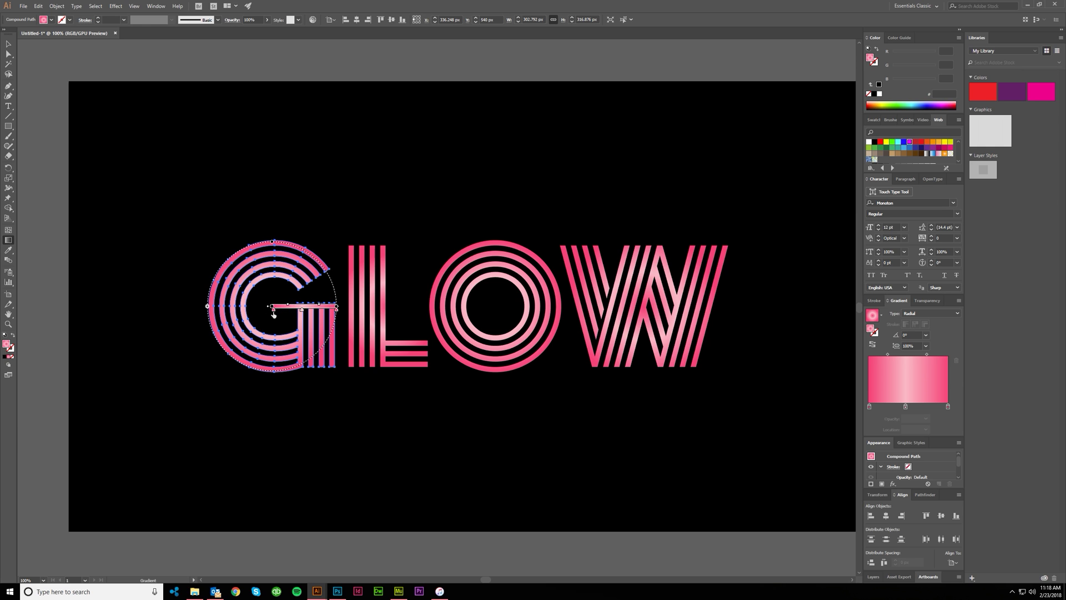
{"action": "key", "text": "v"}
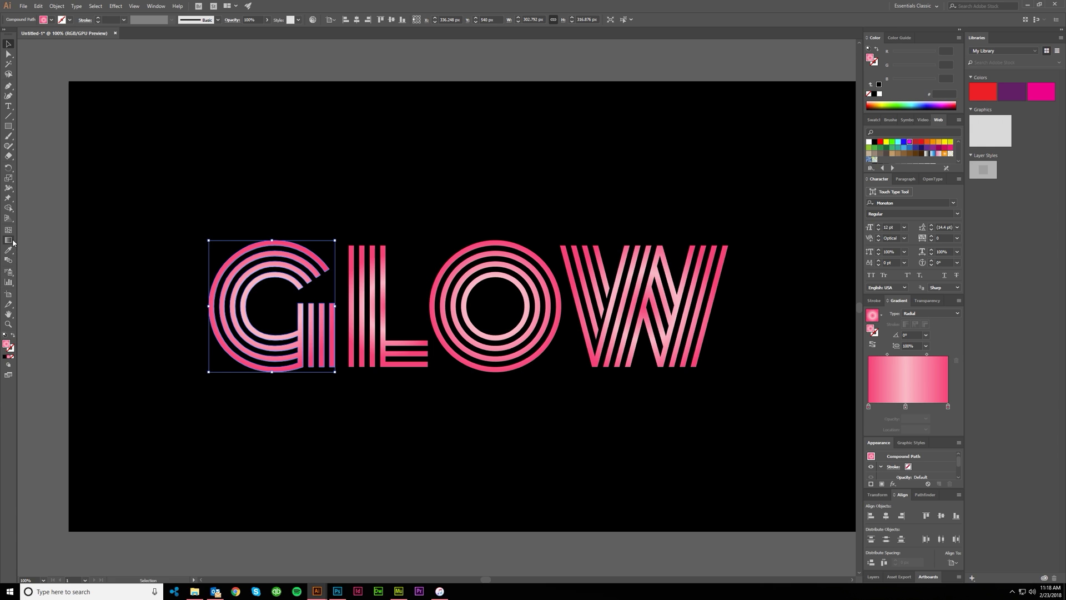
{"action": "left_click", "coordinate": [238, 314]}
{"action": "left_click", "coordinate": [236, 313]}
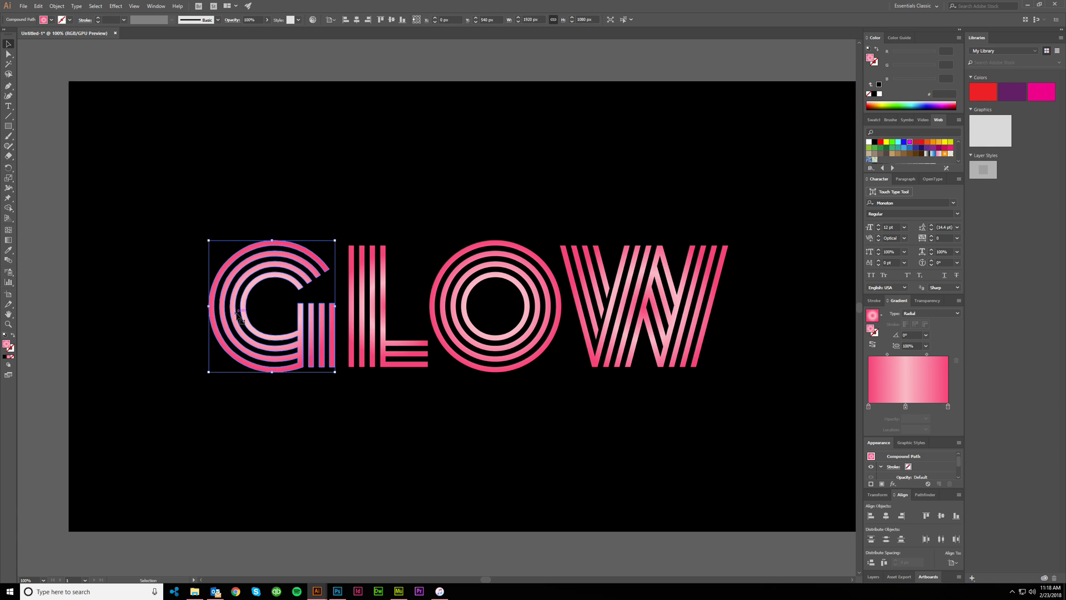
Shift the pale stop of the letter G's radial gradient outward and bring both pink stops close around it.
{"action": "left_click", "coordinate": [8, 240]}
{"action": "key", "text": "ctrl+equal"}
{"action": "key", "text": "ctrl+equal"}
{"action": "mouse_move", "coordinate": [293, 299]}
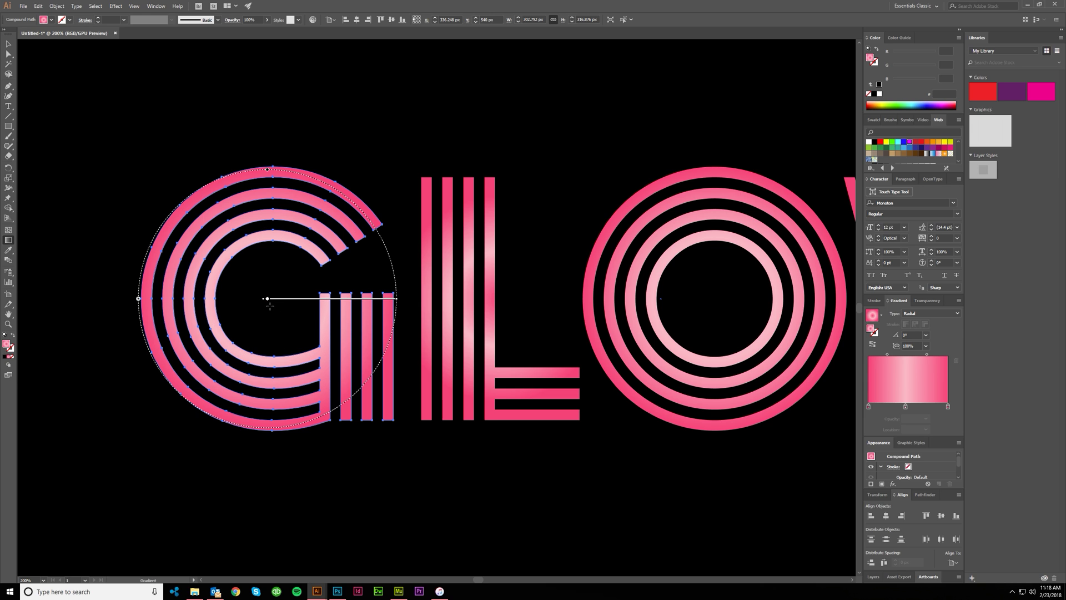
{"action": "left_click_drag", "start_coordinate": [267, 301], "coordinate": [360, 309]}
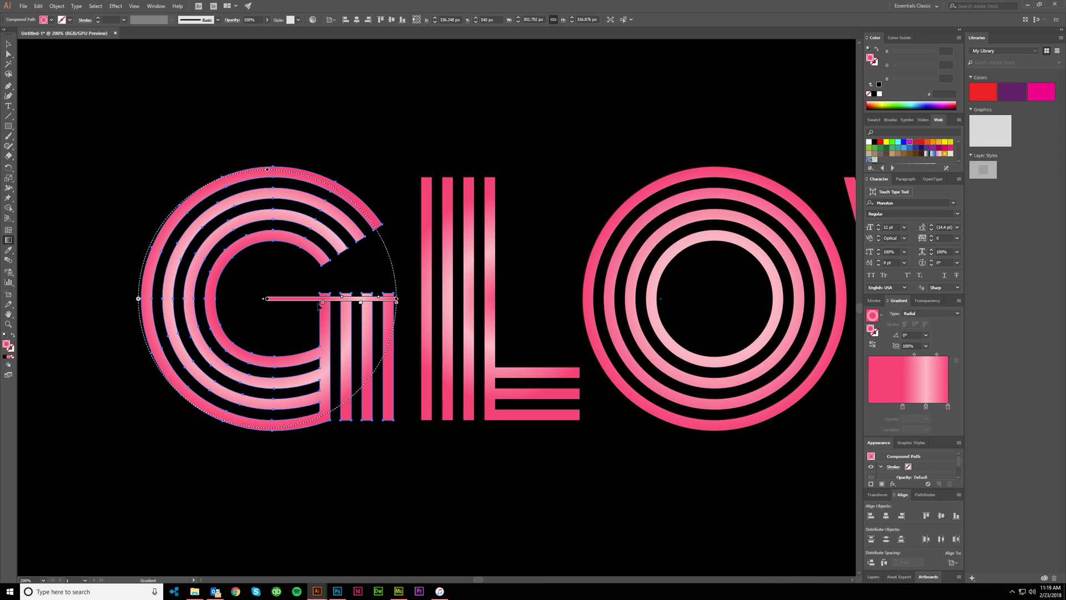
{"action": "left_click_drag", "start_coordinate": [327, 303], "coordinate": [381, 304]}
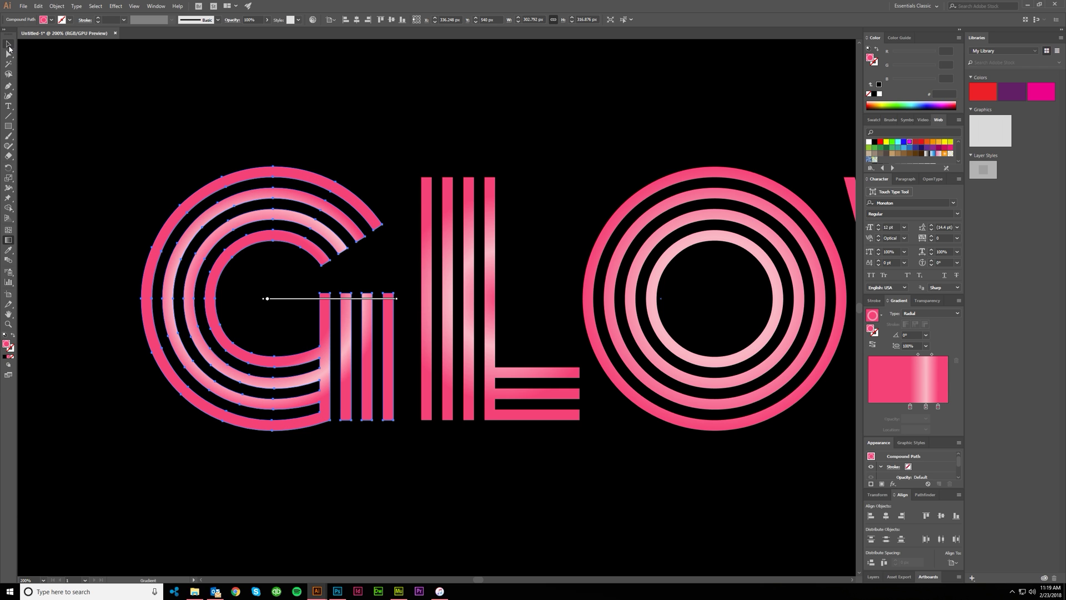
{"action": "left_click", "coordinate": [9, 46]}
{"action": "left_click", "coordinate": [173, 172]}
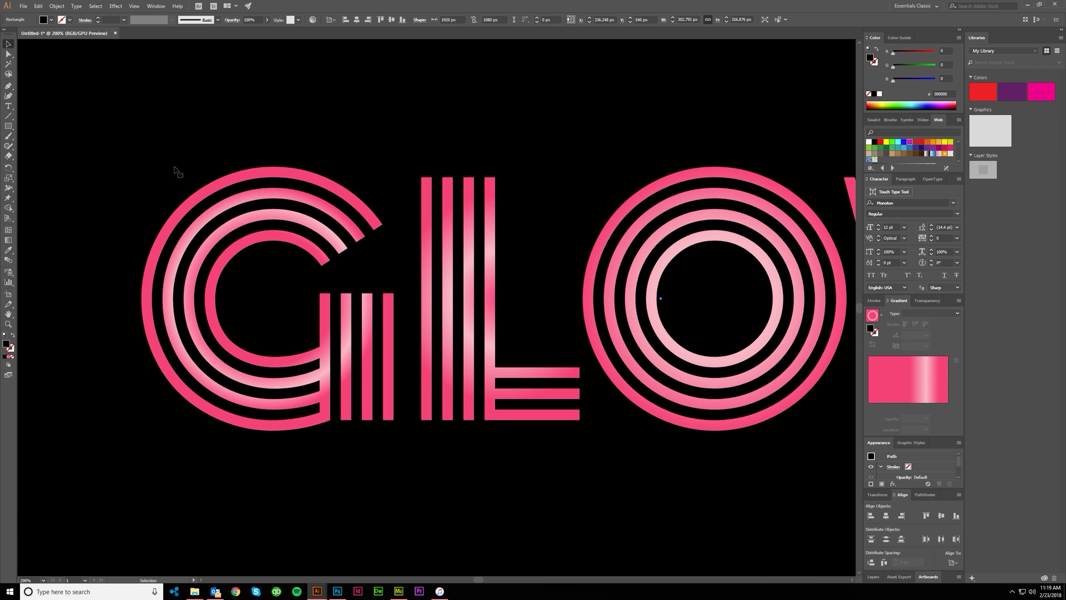
Examine the adjusted gradient on the letter G both close up and across the whole artboard.
{"action": "scroll", "coordinate": [193, 223], "scroll_direction": "down", "scroll_amount": 1}
{"action": "scroll", "coordinate": [286, 361], "scroll_direction": "down", "scroll_amount": 2}
{"action": "scroll", "coordinate": [276, 369], "scroll_direction": "up", "scroll_amount": 2}
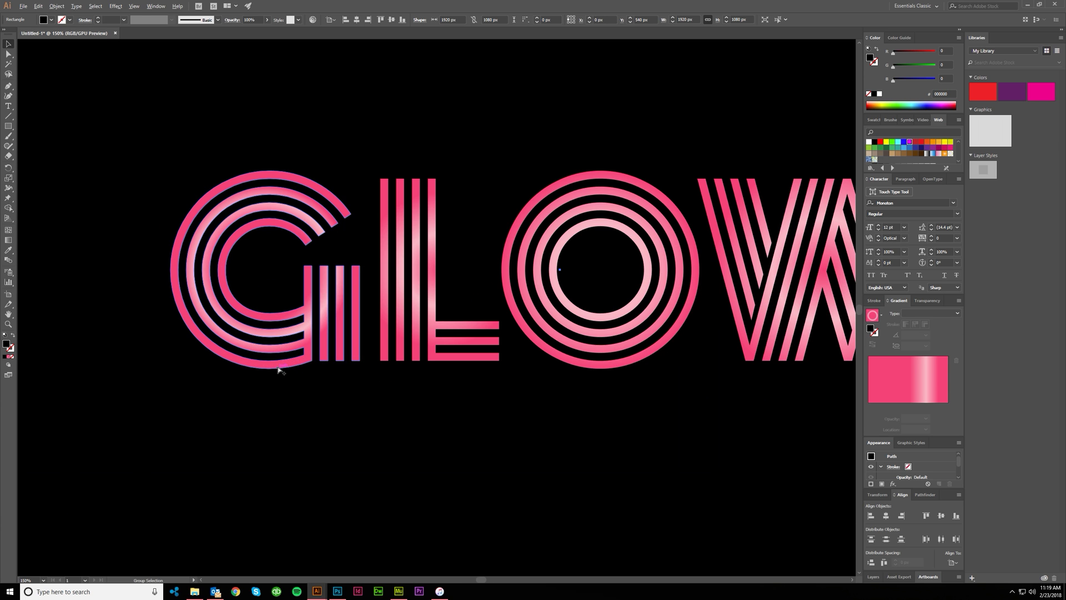
{"action": "scroll", "coordinate": [361, 344], "scroll_direction": "down", "scroll_amount": 2}
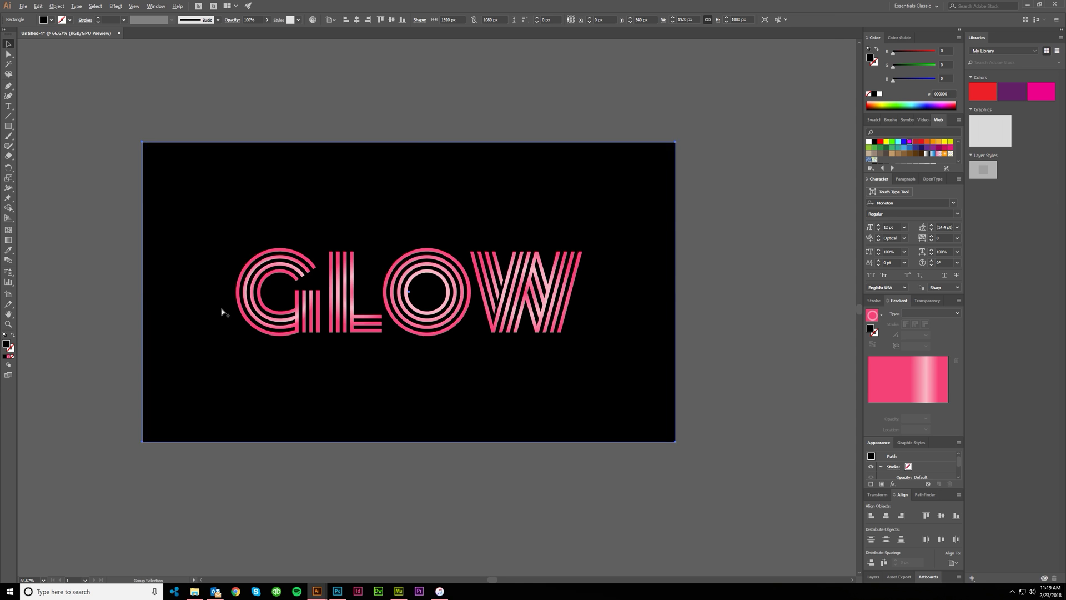
{"action": "scroll", "coordinate": [221, 311], "scroll_direction": "up", "scroll_amount": 2}
{"action": "scroll", "coordinate": [353, 359], "scroll_direction": "down", "scroll_amount": 2}
{"action": "scroll", "coordinate": [355, 362], "scroll_direction": "down", "scroll_amount": 1}
{"action": "scroll", "coordinate": [308, 347], "scroll_direction": "up", "scroll_amount": 3}
Try the Linear gradient type on the letter G, undo the change and deselect the artwork.
{"action": "left_click", "coordinate": [311, 355]}
{"action": "left_click", "coordinate": [914, 314]}
{"action": "left_click", "coordinate": [917, 323]}
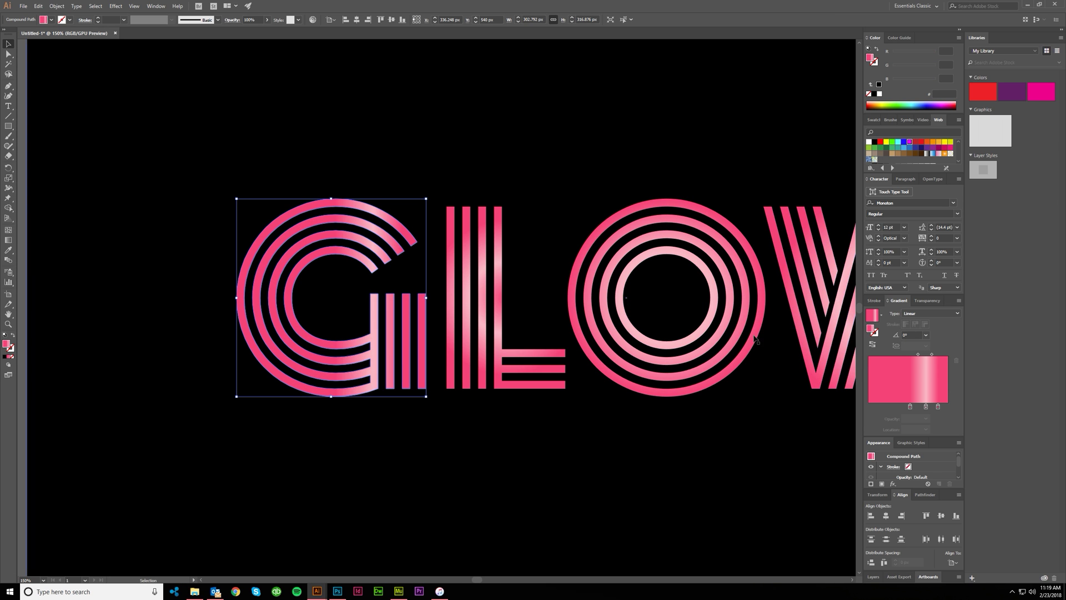
{"action": "left_click", "coordinate": [381, 419]}
{"action": "scroll", "coordinate": [381, 420], "scroll_direction": "down", "scroll_amount": 1}
{"action": "key", "text": "ctrl+z"}
{"action": "key", "text": "ctrl+z"}
{"action": "left_click", "coordinate": [447, 108]}
Copy the letter G's adjusted radial gradient onto the letter L with the Eyedropper.
{"action": "scroll", "coordinate": [466, 267], "scroll_direction": "right", "scroll_amount": 1}
{"action": "scroll", "coordinate": [390, 394], "scroll_direction": "up", "scroll_amount": 1}
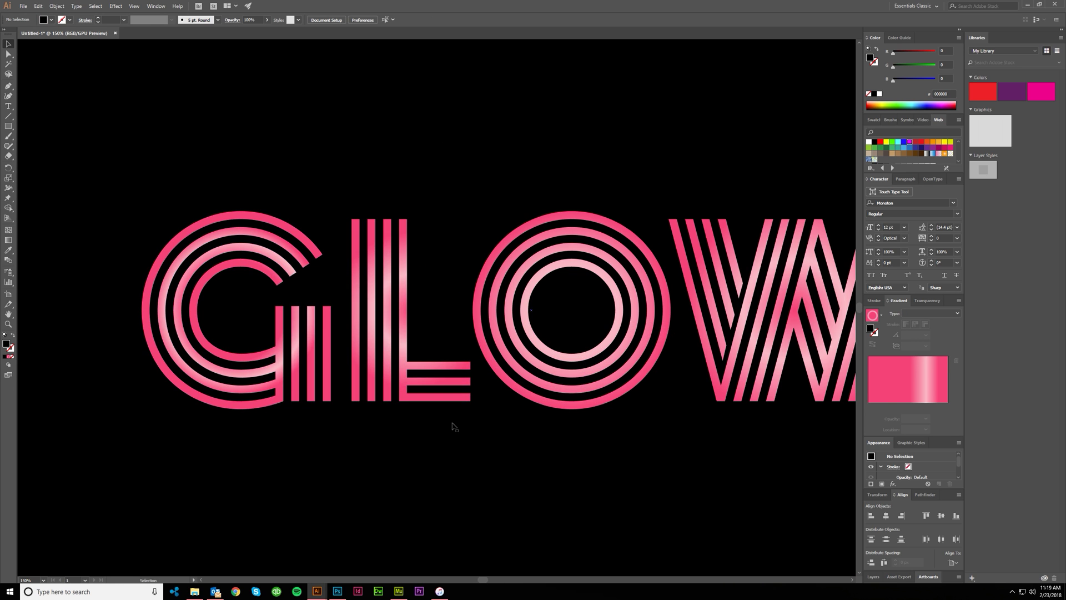
{"action": "scroll", "coordinate": [404, 407], "scroll_direction": "right", "scroll_amount": 1}
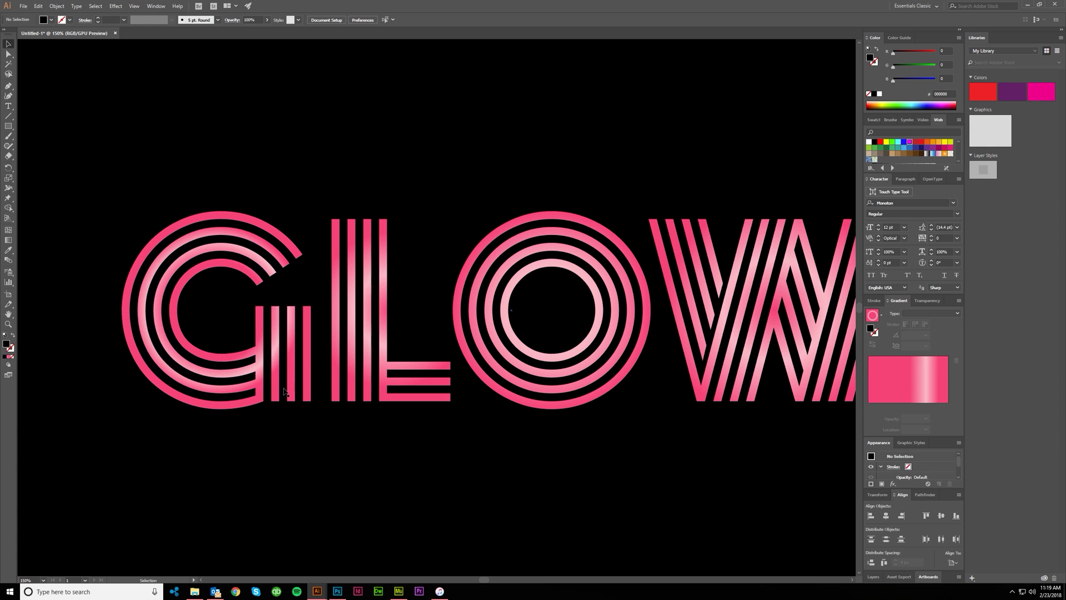
{"action": "scroll", "coordinate": [340, 417], "scroll_direction": "right", "scroll_amount": 1}
{"action": "left_click", "coordinate": [341, 374]}
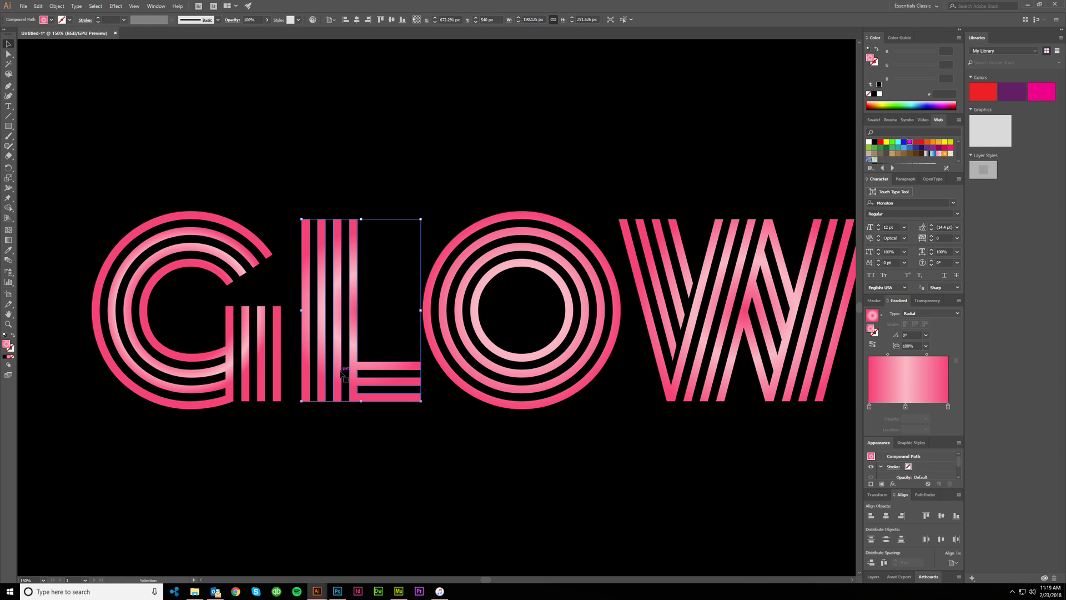
{"action": "left_click", "coordinate": [9, 240]}
{"action": "mouse_move", "coordinate": [360, 311]}
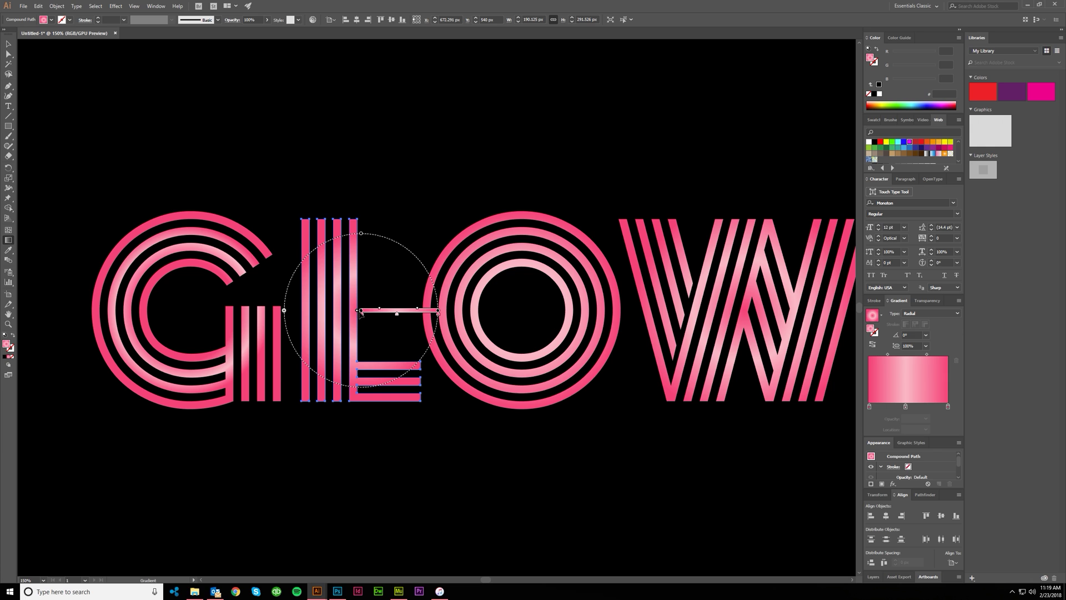
{"action": "key", "text": "i"}
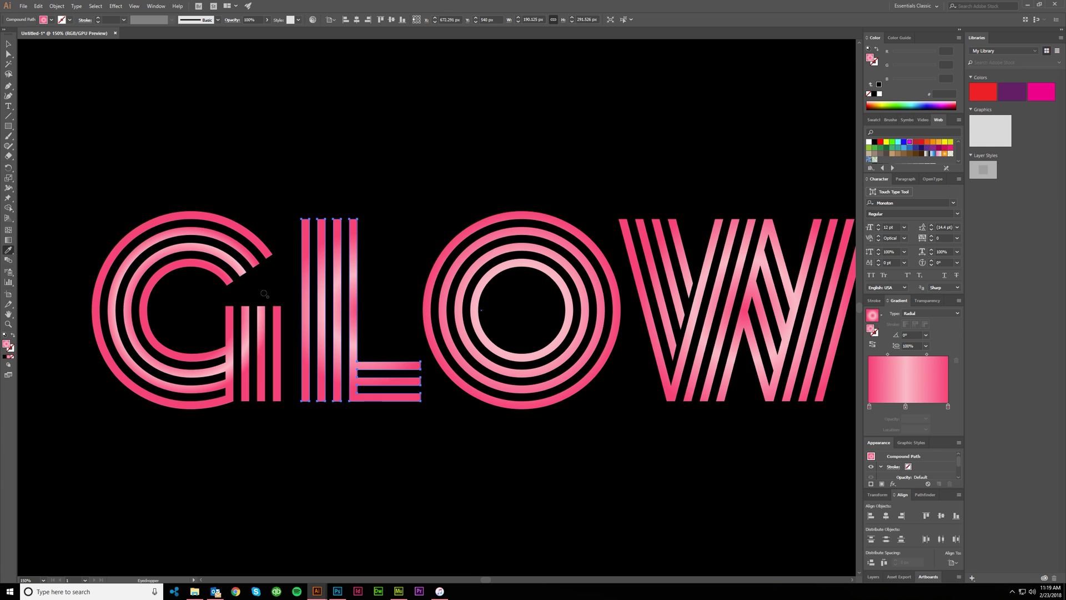
{"action": "left_click", "coordinate": [220, 276]}
{"action": "scroll", "coordinate": [283, 292], "scroll_direction": "right", "scroll_amount": 3}
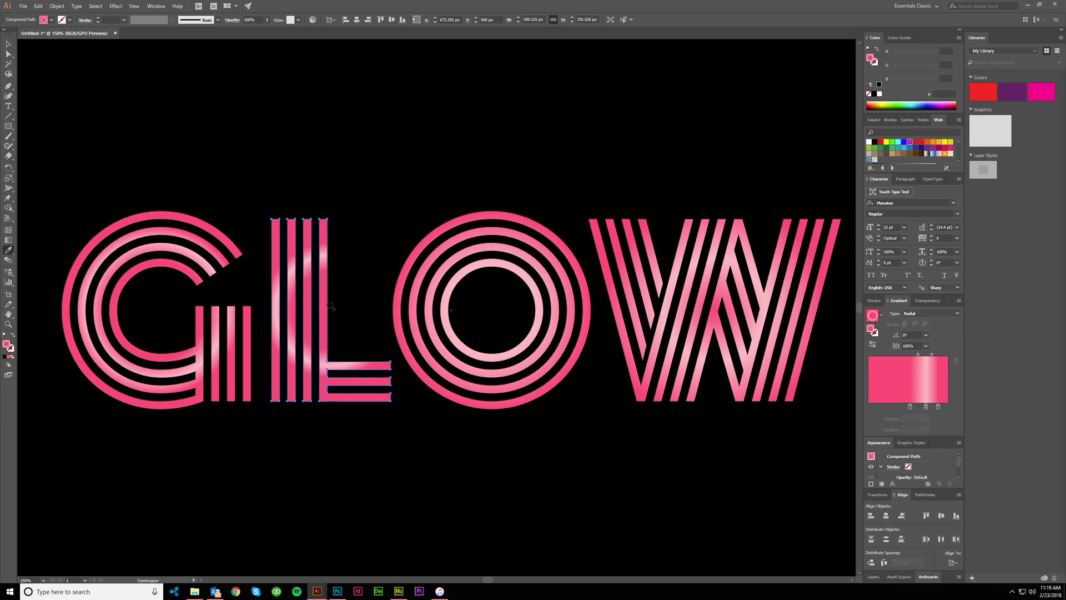
{"action": "key", "text": "v"}
{"action": "left_click", "coordinate": [347, 324]}
{"action": "scroll", "coordinate": [338, 362], "scroll_direction": "right", "scroll_amount": 1}
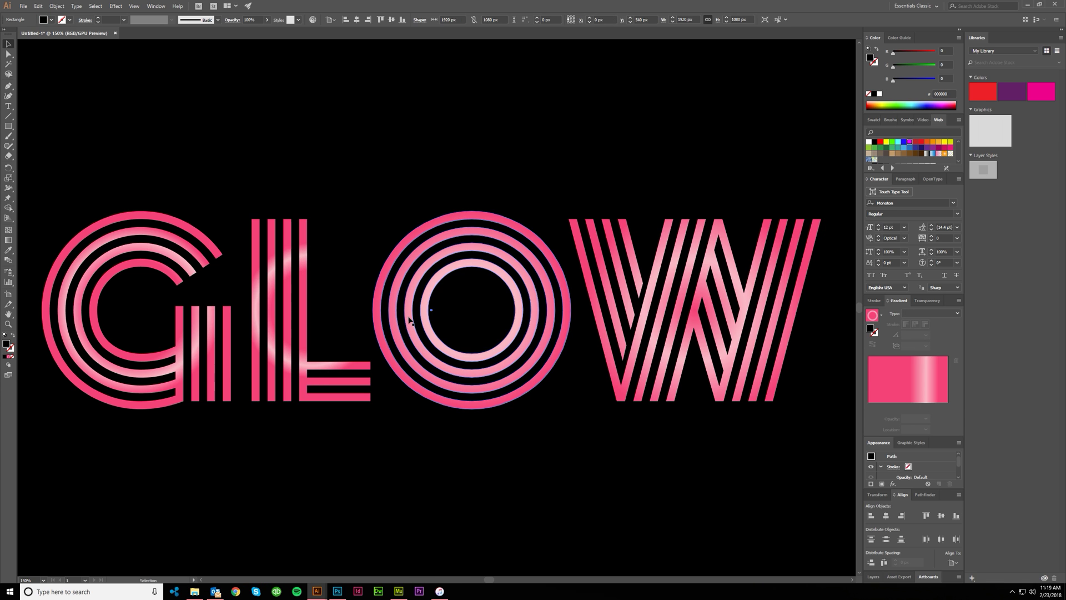
Try to copy the adjusted gradient onto the letter O with the Eyedropper.
{"action": "left_click", "coordinate": [410, 319]}
{"action": "key", "text": "i"}
{"action": "left_click", "coordinate": [217, 291]}
{"action": "key", "text": "v"}
{"action": "left_click", "coordinate": [381, 181]}
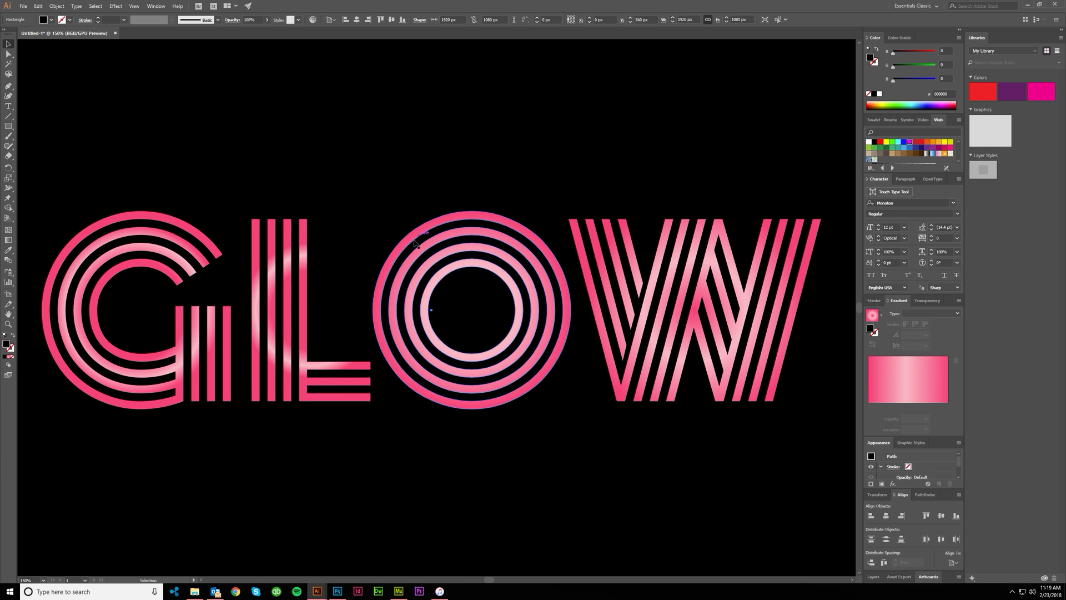
Compare the radial gradient handles on the letters G and L using the Gradient tool.
{"action": "left_click", "coordinate": [192, 270]}
{"action": "key", "text": "g"}
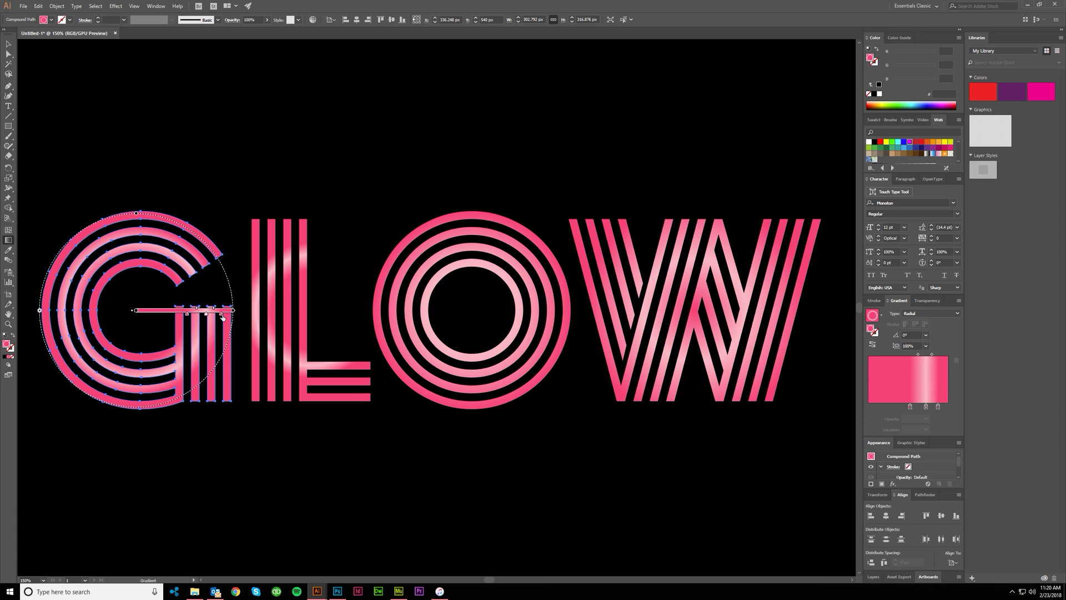
{"action": "key", "text": "v"}
{"action": "left_click", "coordinate": [277, 311]}
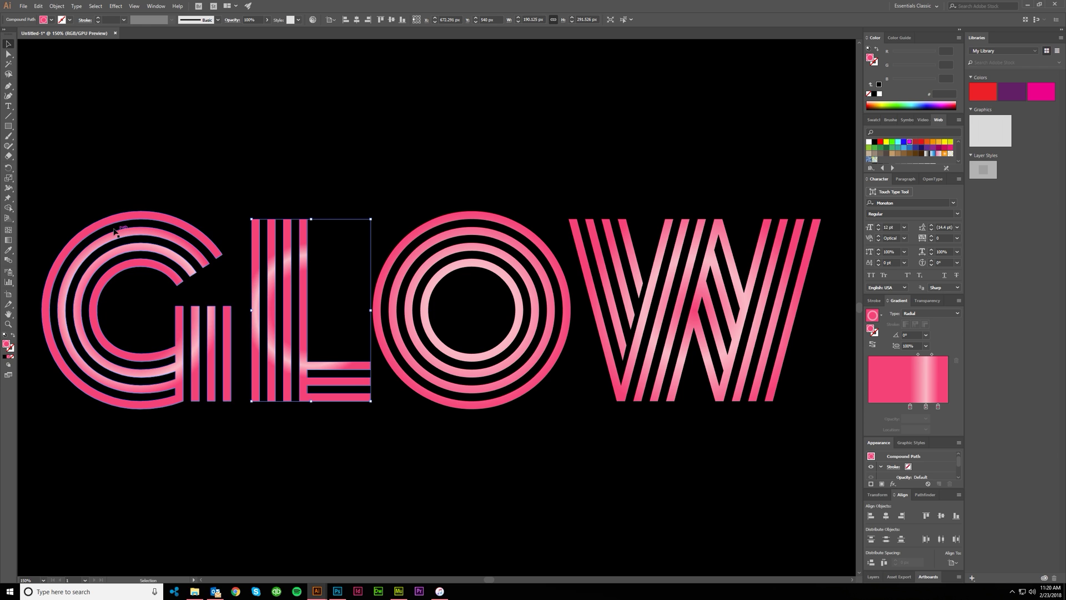
{"action": "left_click", "coordinate": [8, 250]}
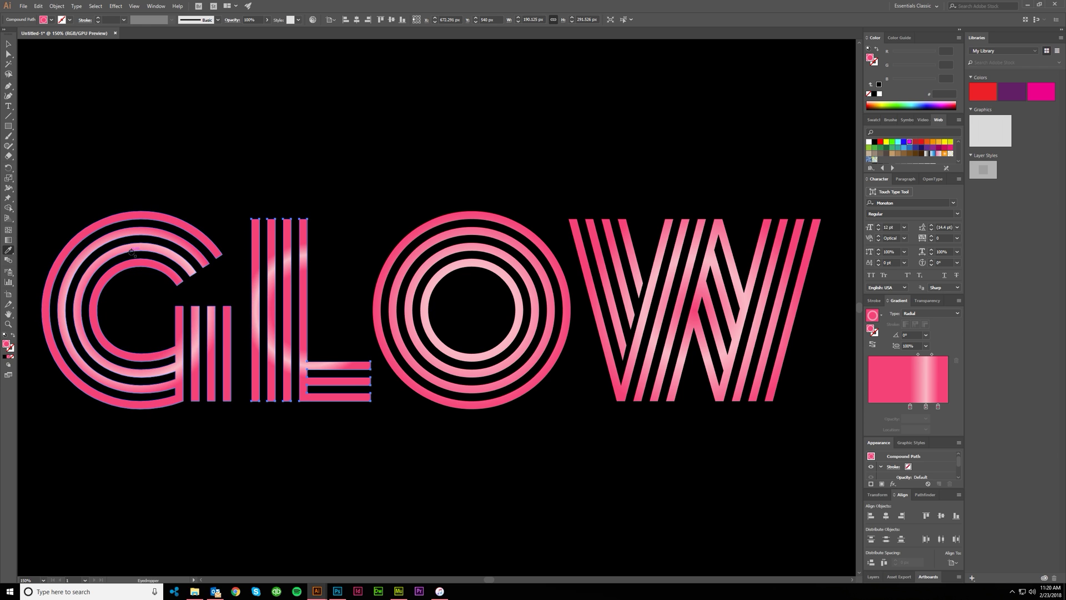
{"action": "key", "text": "v"}
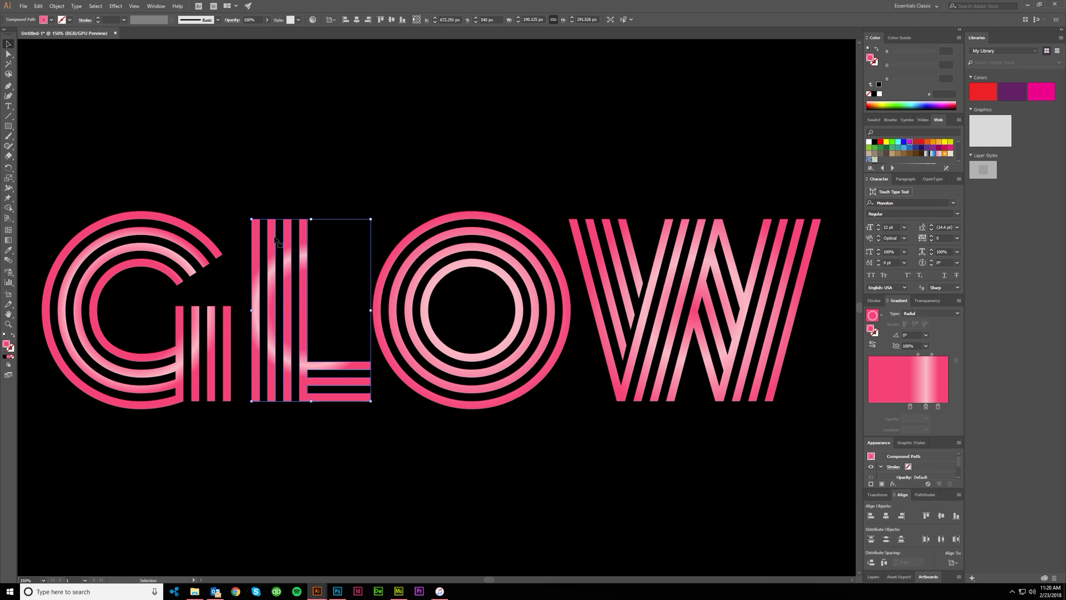
{"action": "left_click", "coordinate": [12, 242]}
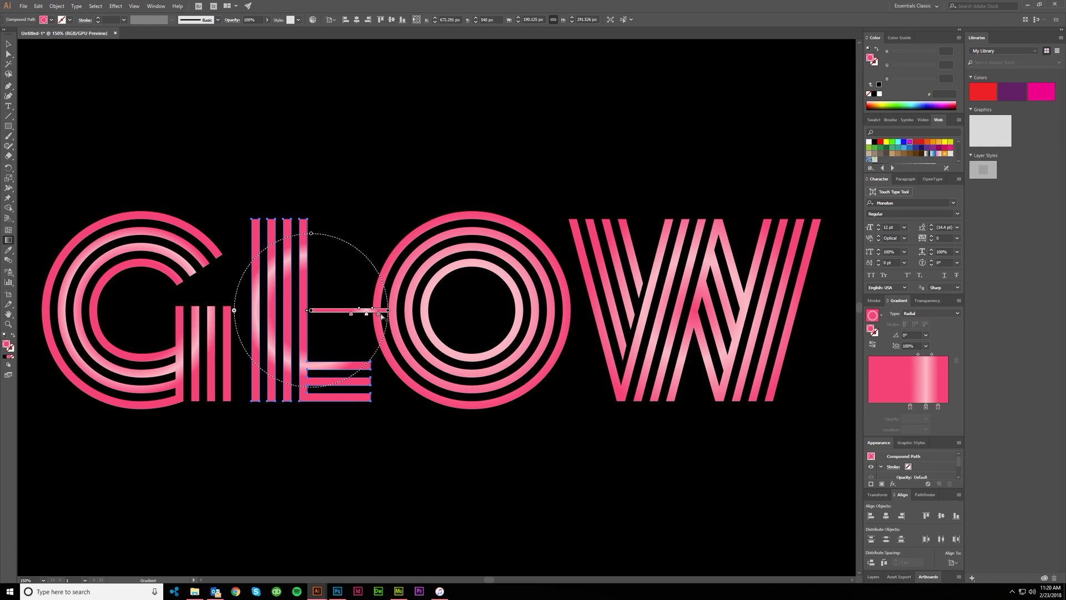
Select the letter O and copy the letter L's radial gradient onto it with the Eyedropper.
{"action": "key", "text": "v"}
{"action": "left_click", "coordinate": [437, 288]}
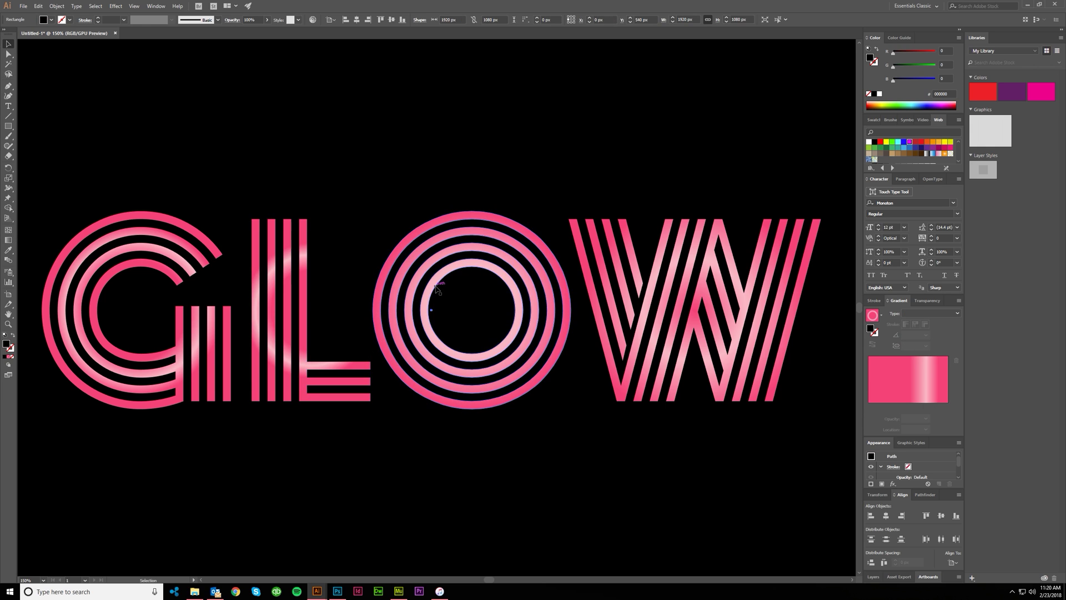
{"action": "left_click", "coordinate": [436, 288]}
{"action": "key", "text": "i"}
{"action": "scroll", "coordinate": [285, 275], "scroll_direction": "right", "scroll_amount": 1}
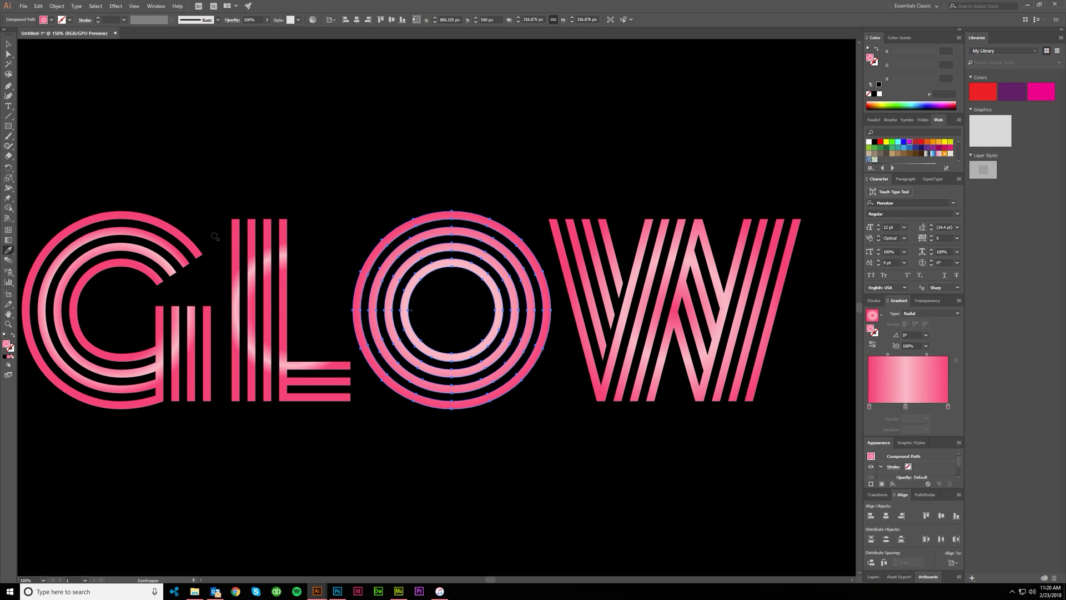
{"action": "left_click", "coordinate": [287, 253]}
{"action": "scroll", "coordinate": [406, 267], "scroll_direction": "right", "scroll_amount": 4}
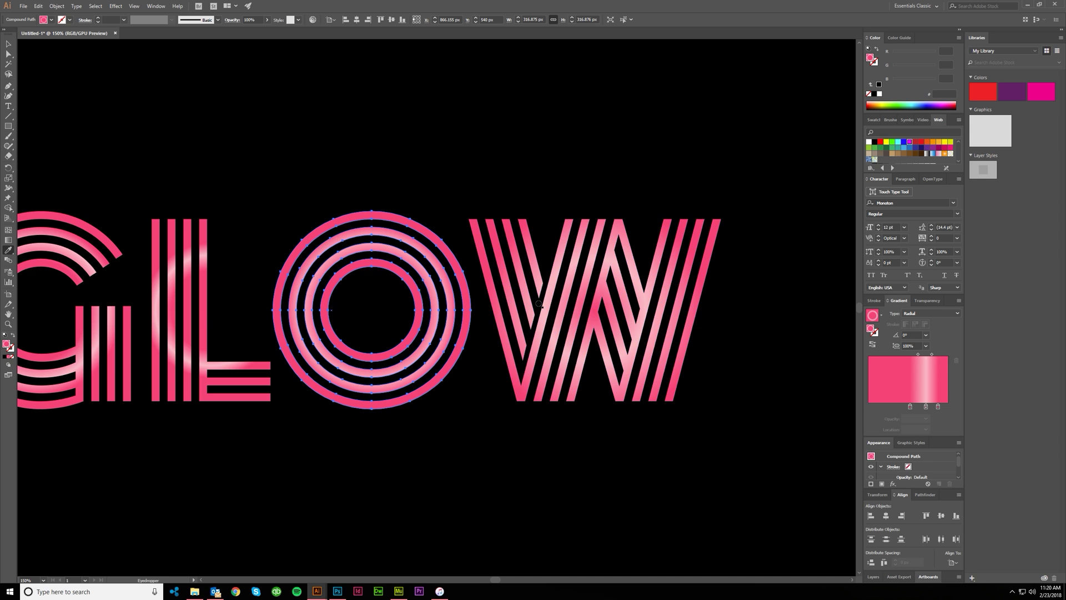
Apply the letter O's radial gradient to the letter W with the Eyedropper.
{"action": "left_click", "coordinate": [521, 277], "text": "alt"}
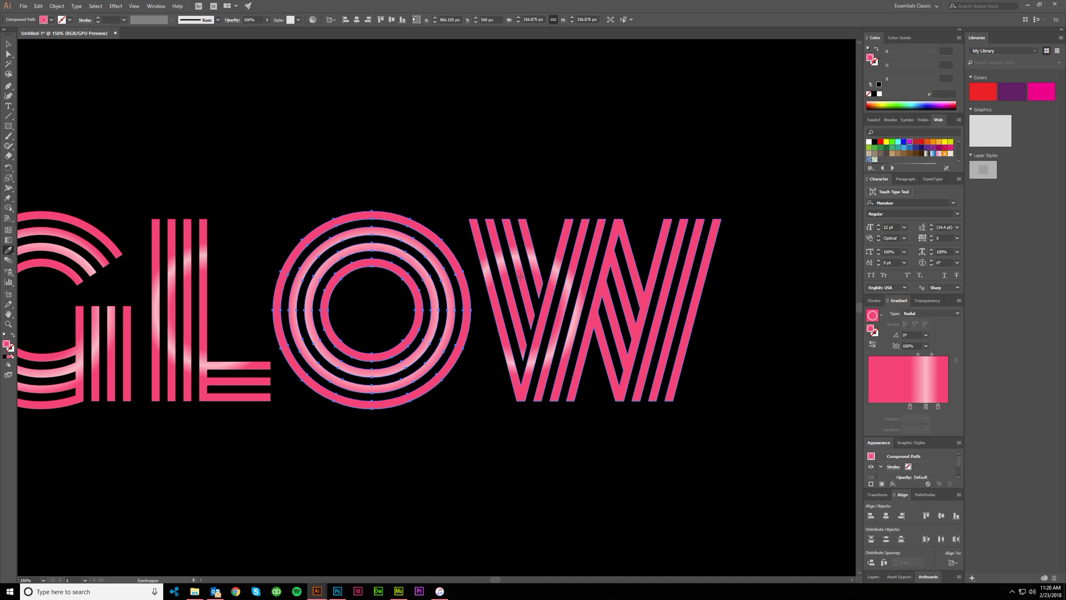
{"action": "scroll", "coordinate": [520, 276], "scroll_direction": "down", "scroll_amount": 1}
{"action": "scroll", "coordinate": [566, 313], "scroll_direction": "right", "scroll_amount": 1}
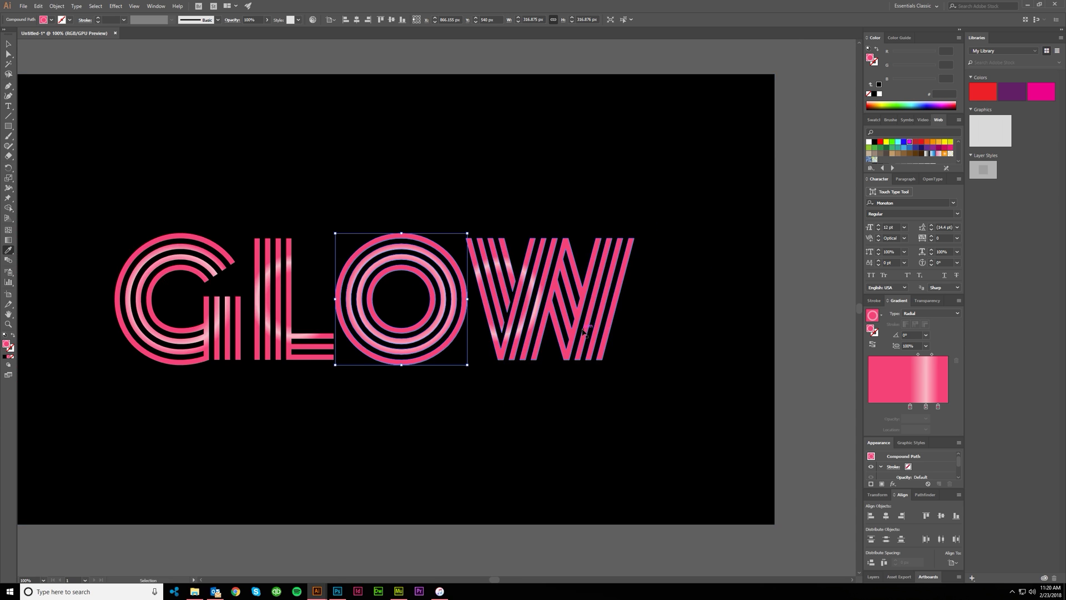
Redraw the letter W's radial gradient horizontally with the Gradient tool so its pale ring is centred on the letter, and deselect it.
{"action": "scroll", "coordinate": [551, 302], "scroll_direction": "up", "scroll_amount": 1}
{"action": "key", "text": "v"}
{"action": "left_click", "coordinate": [530, 374]}
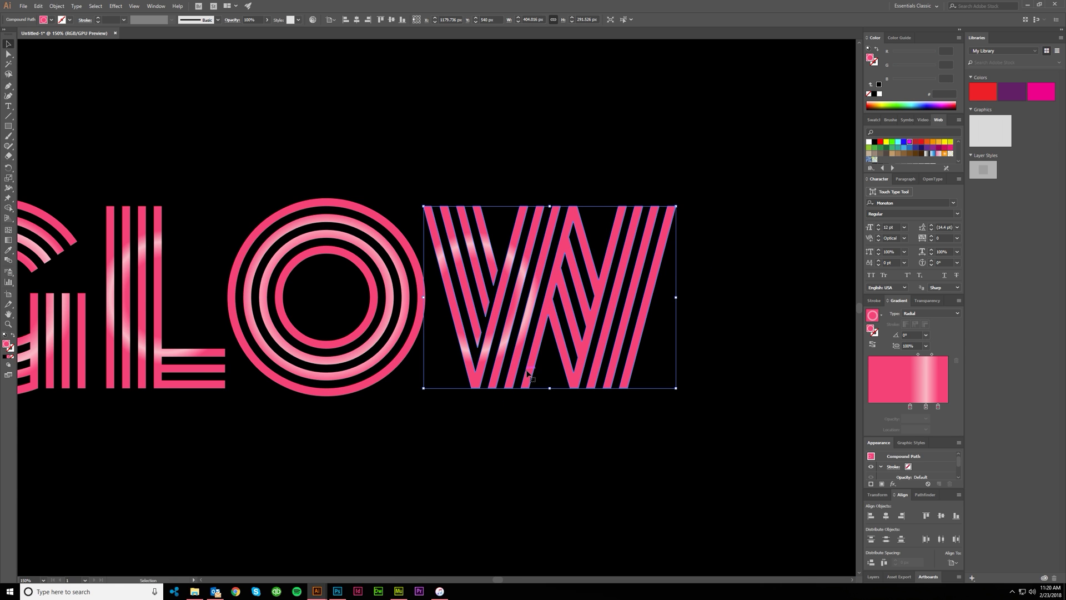
{"action": "key", "text": "i"}
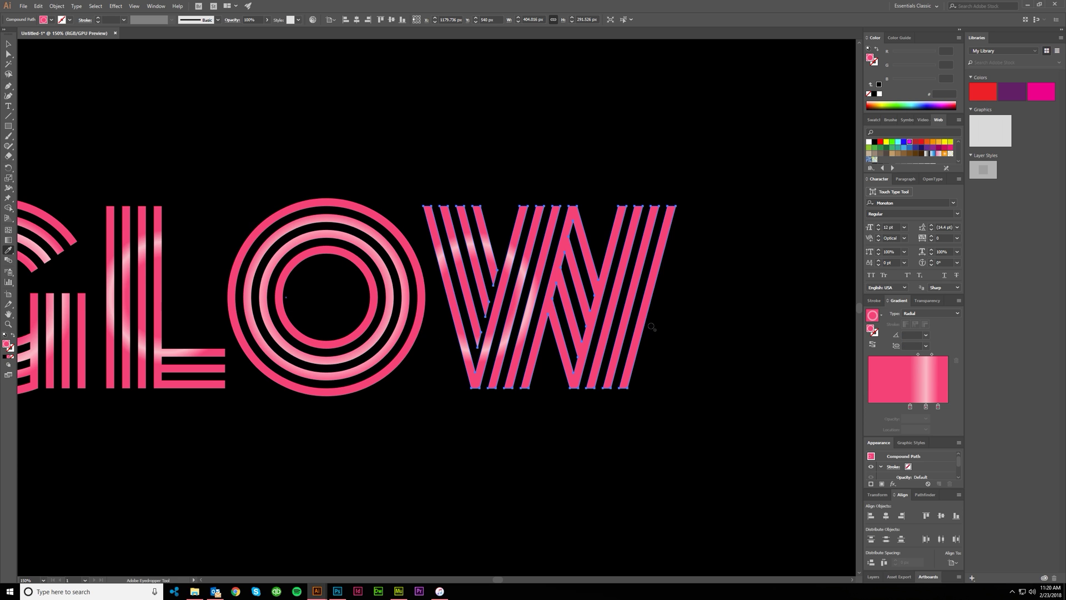
{"action": "left_click", "coordinate": [8, 240]}
{"action": "scroll", "coordinate": [430, 316], "scroll_direction": "right", "scroll_amount": 5}
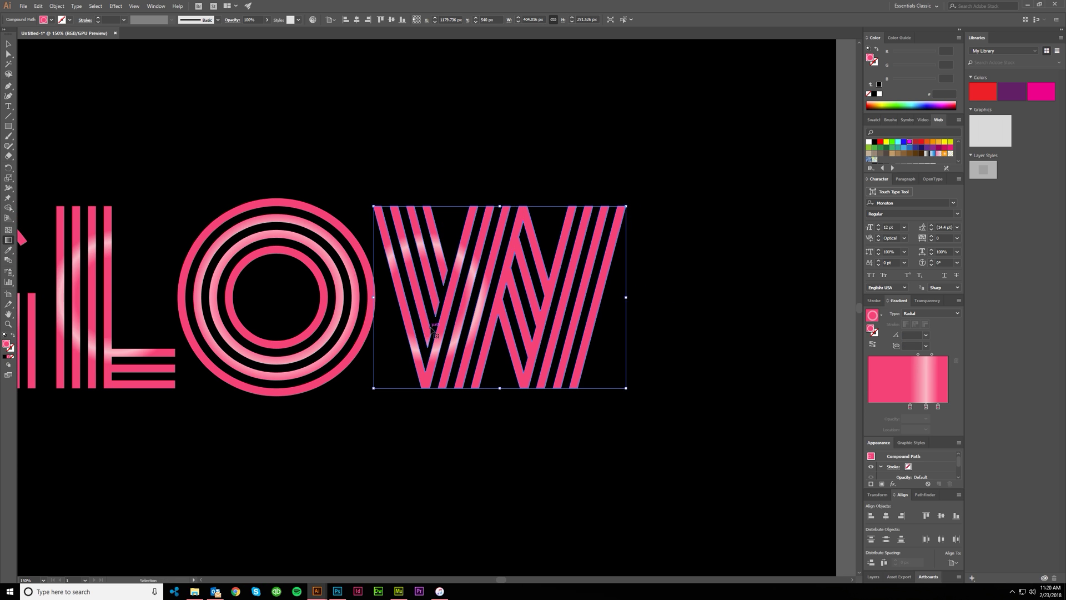
{"action": "left_click_drag", "start_coordinate": [426, 299], "coordinate": [600, 299]}
{"action": "scroll", "coordinate": [576, 301], "scroll_direction": "down", "scroll_amount": 2}
{"action": "key", "text": "v"}
{"action": "left_click", "coordinate": [692, 334]}
Examine the gradient highlights across the GLOW letters close up and in full view of the artboard.
{"action": "scroll", "coordinate": [639, 343], "scroll_direction": "right", "scroll_amount": 3}
{"action": "scroll", "coordinate": [499, 344], "scroll_direction": "left", "scroll_amount": 2}
{"action": "scroll", "coordinate": [390, 342], "scroll_direction": "up", "scroll_amount": 1}
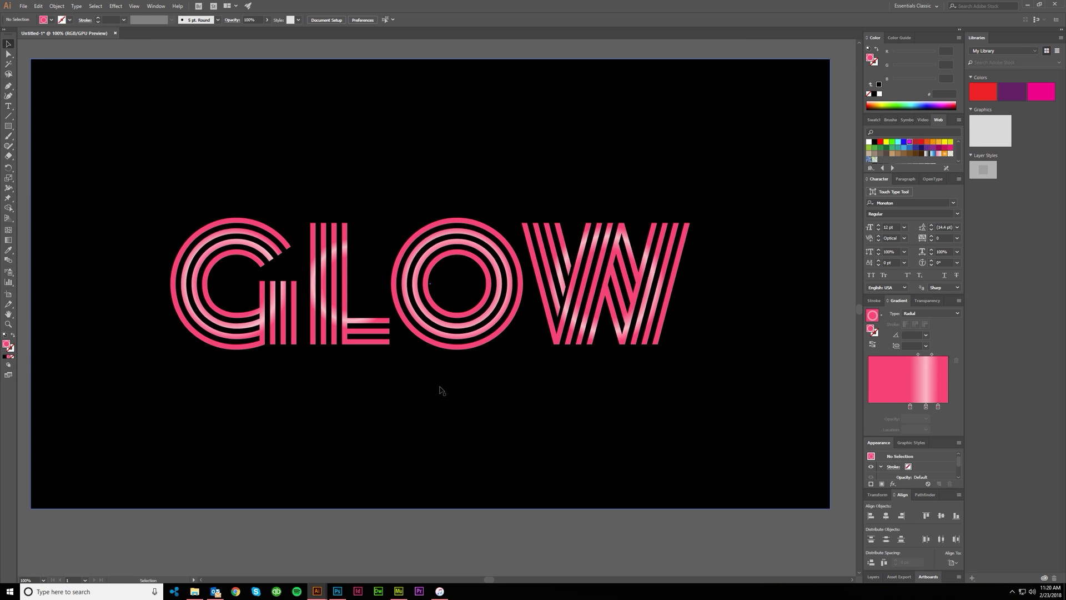
{"action": "scroll", "coordinate": [593, 264], "scroll_direction": "up", "scroll_amount": 2}
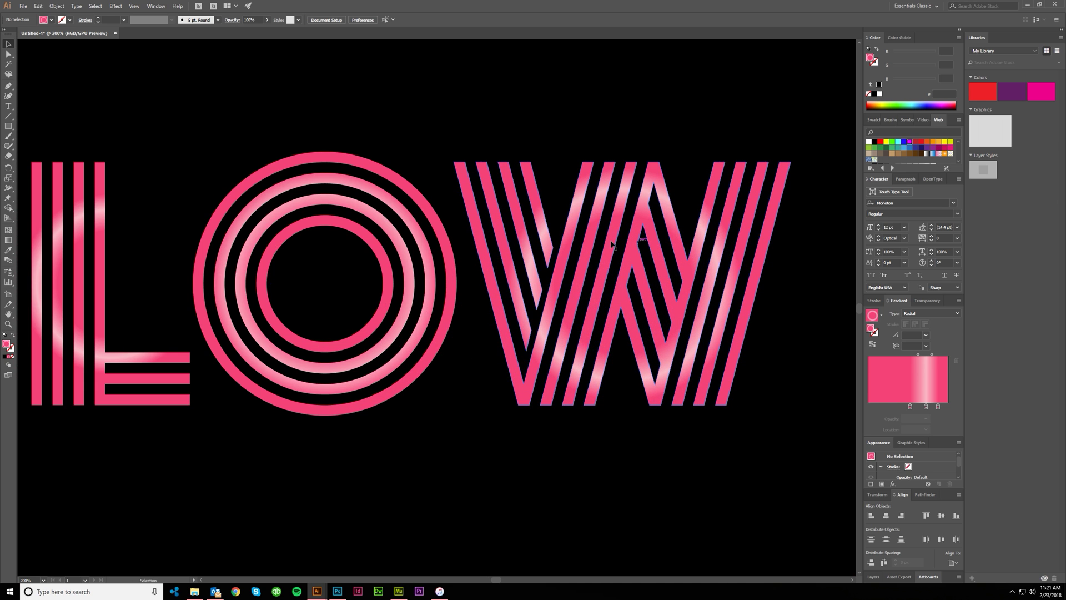
{"action": "scroll", "coordinate": [588, 336], "scroll_direction": "right", "scroll_amount": 1}
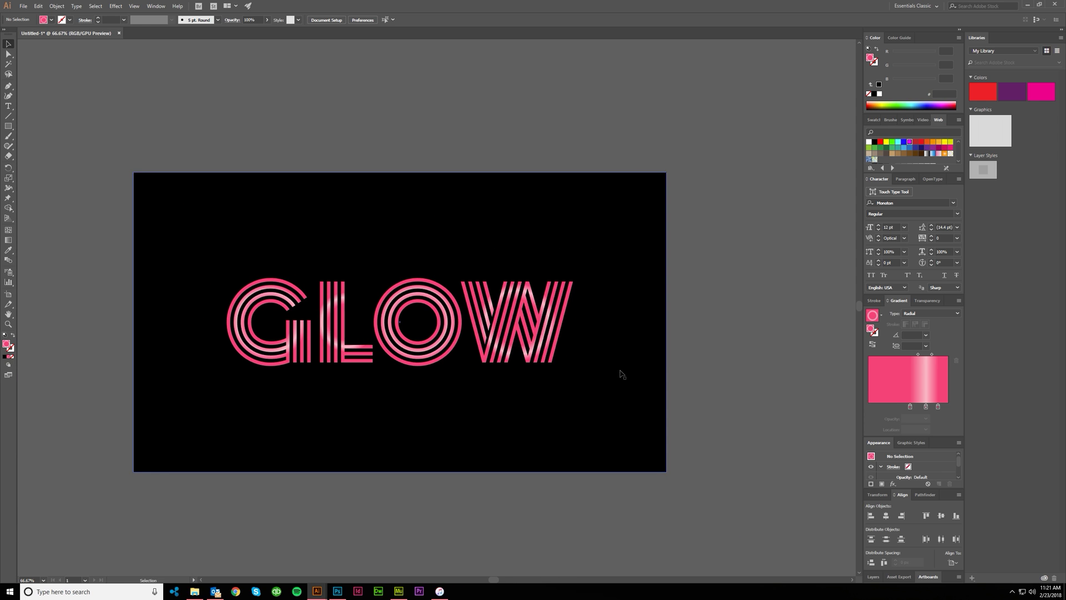
{"action": "scroll", "coordinate": [422, 388], "scroll_direction": "up", "scroll_amount": 1}
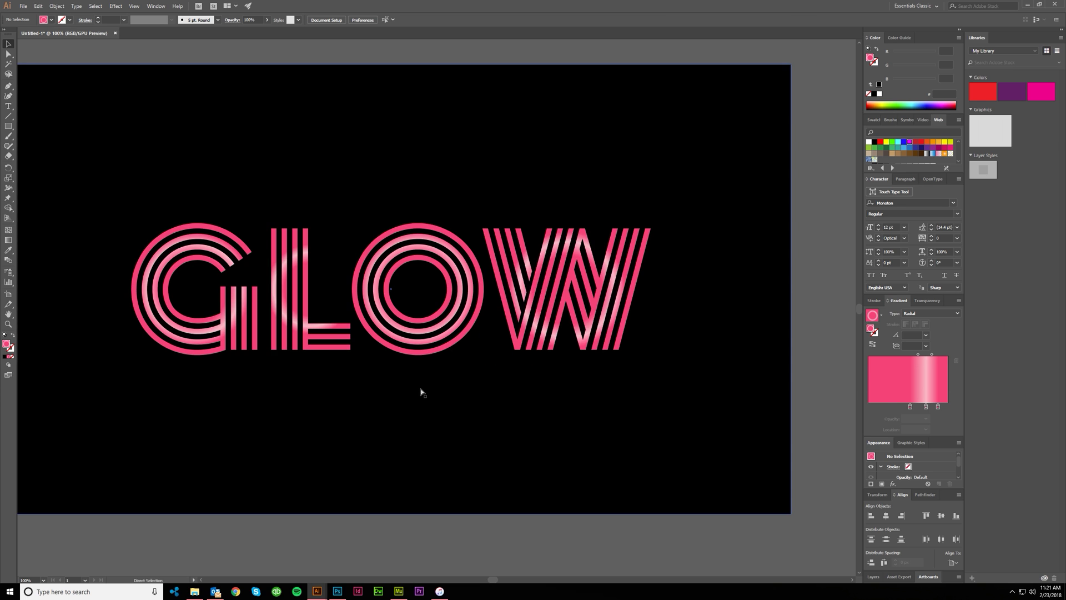
{"action": "scroll", "coordinate": [417, 388], "scroll_direction": "down", "scroll_amount": 2}
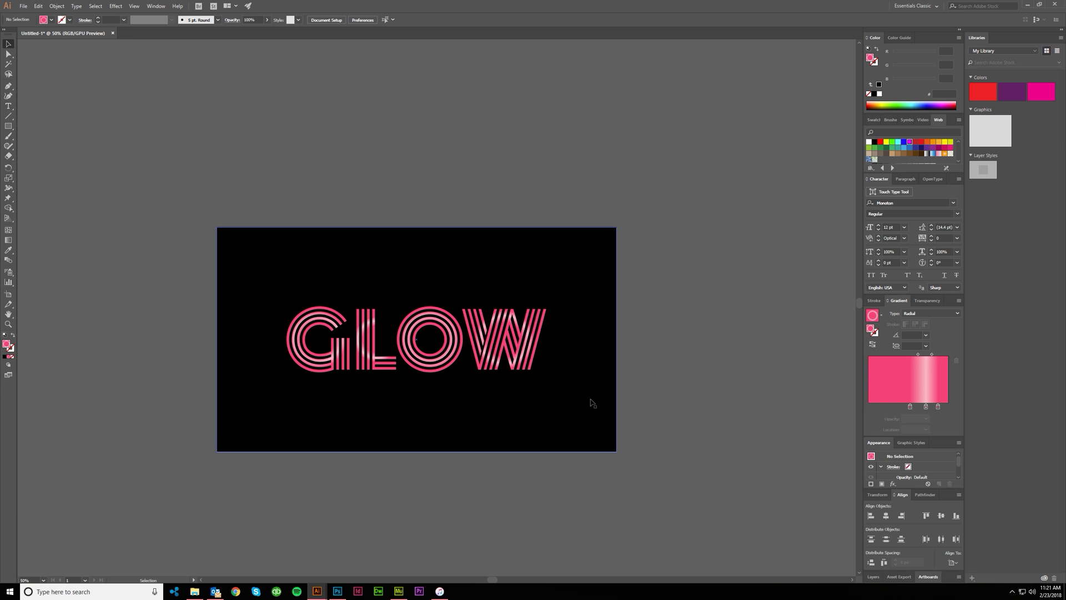
{"action": "scroll", "coordinate": [482, 407], "scroll_direction": "up", "scroll_amount": 1}
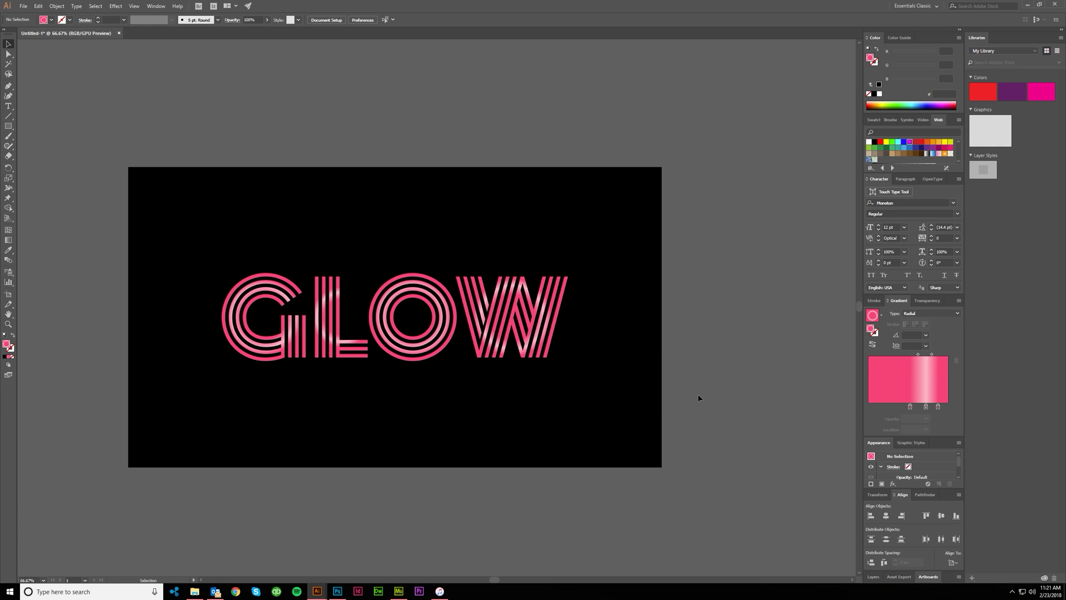
Select all four GLOW letters together, leaving the black background rectangle out of the selection.
{"action": "scroll", "coordinate": [698, 389], "scroll_direction": "left", "scroll_amount": 1}
{"action": "left_click_drag", "start_coordinate": [698, 381], "coordinate": [222, 277]}
{"action": "left_click", "coordinate": [213, 342], "text": "shift"}
{"action": "scroll", "coordinate": [236, 379], "scroll_direction": "up", "scroll_amount": 1}
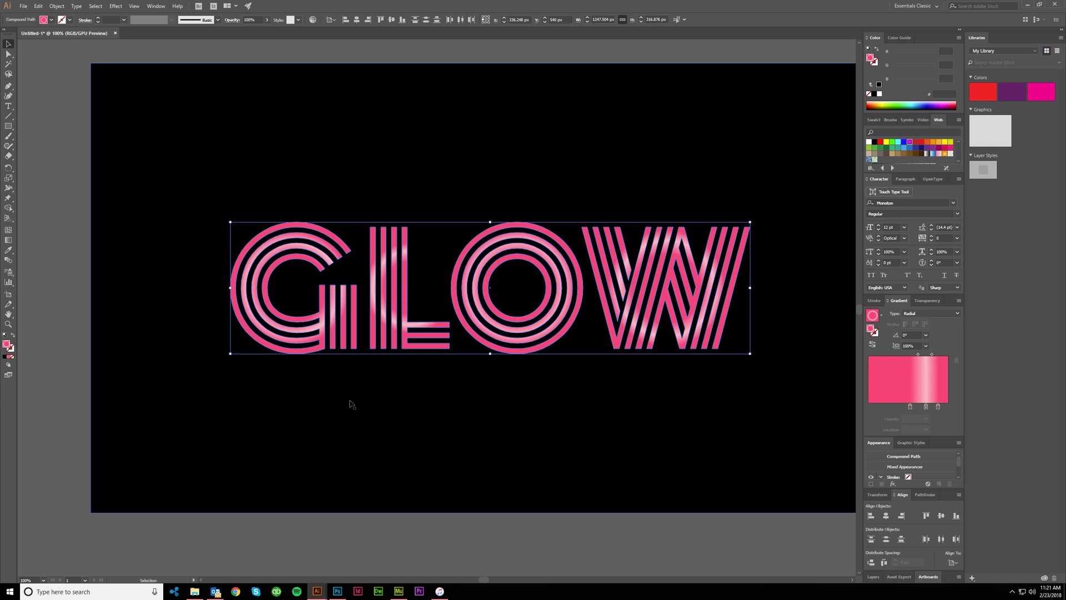
{"action": "scroll", "coordinate": [364, 244], "scroll_direction": "up", "scroll_amount": 2}
{"action": "scroll", "coordinate": [366, 281], "scroll_direction": "down", "scroll_amount": 2}
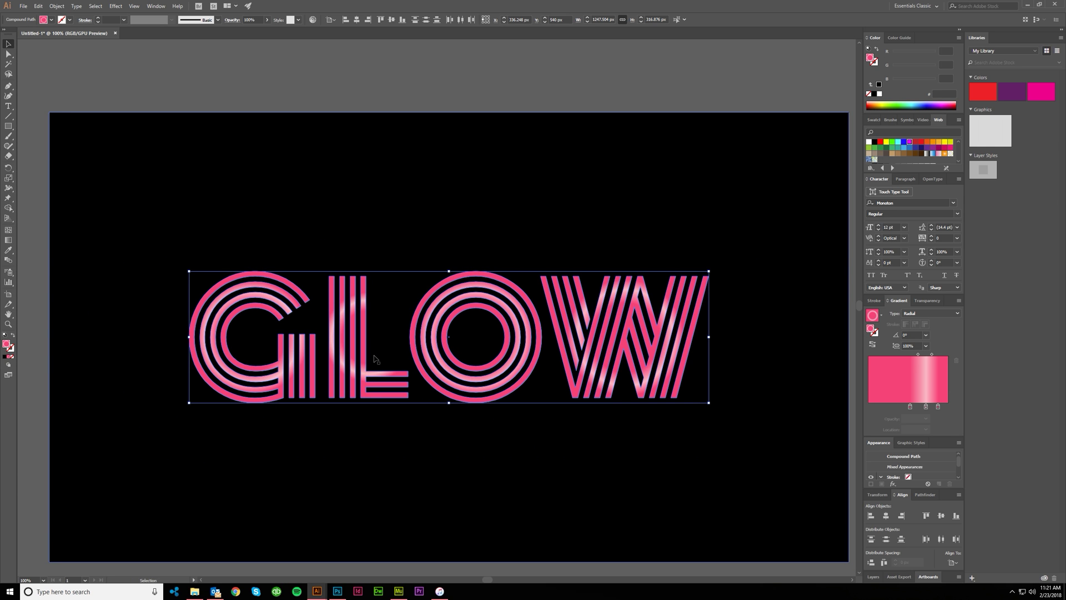
{"action": "key", "text": "a"}
{"action": "key", "text": "v"}
{"action": "left_click", "coordinate": [408, 78]}
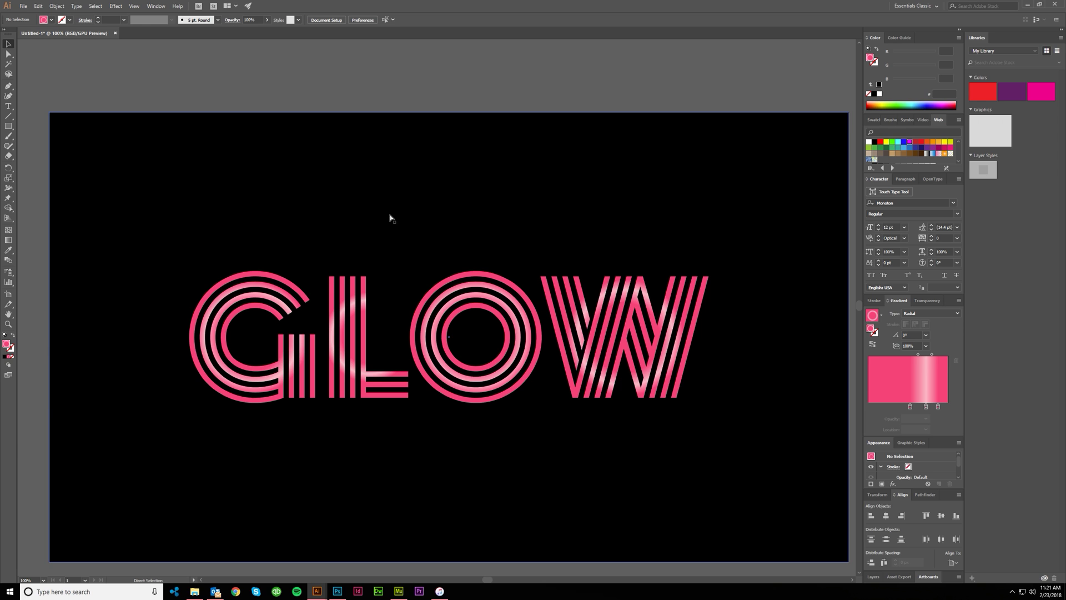
Try duplicating all four GLOW letters 10 px to the left, with the copy stacked behind the originals.
{"action": "key", "text": "ctrl+a"}
{"action": "key", "text": "v"}
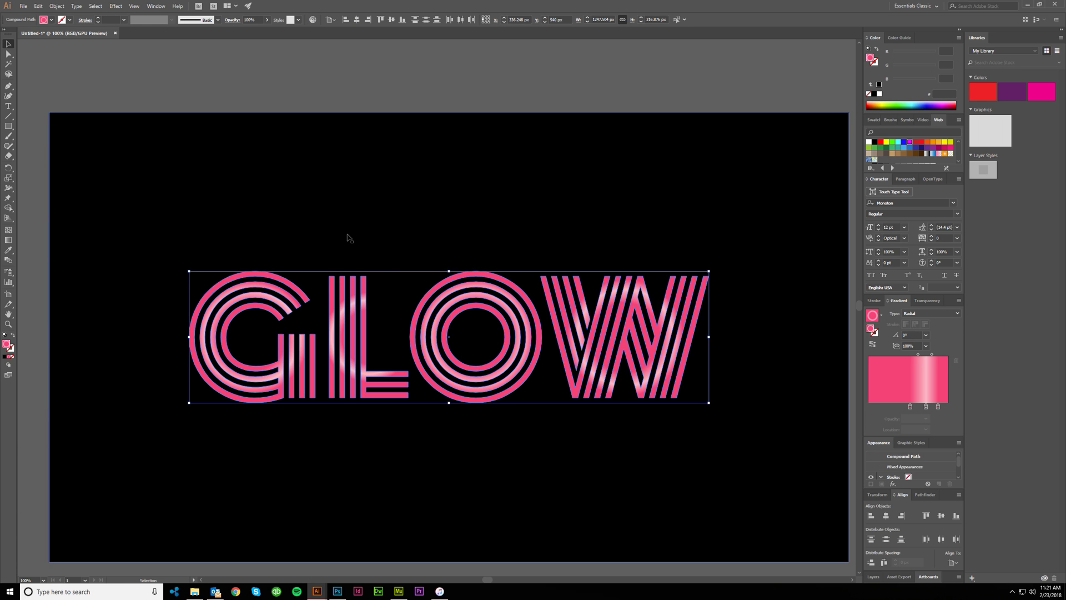
{"action": "key", "text": "alt+shift+Left"}
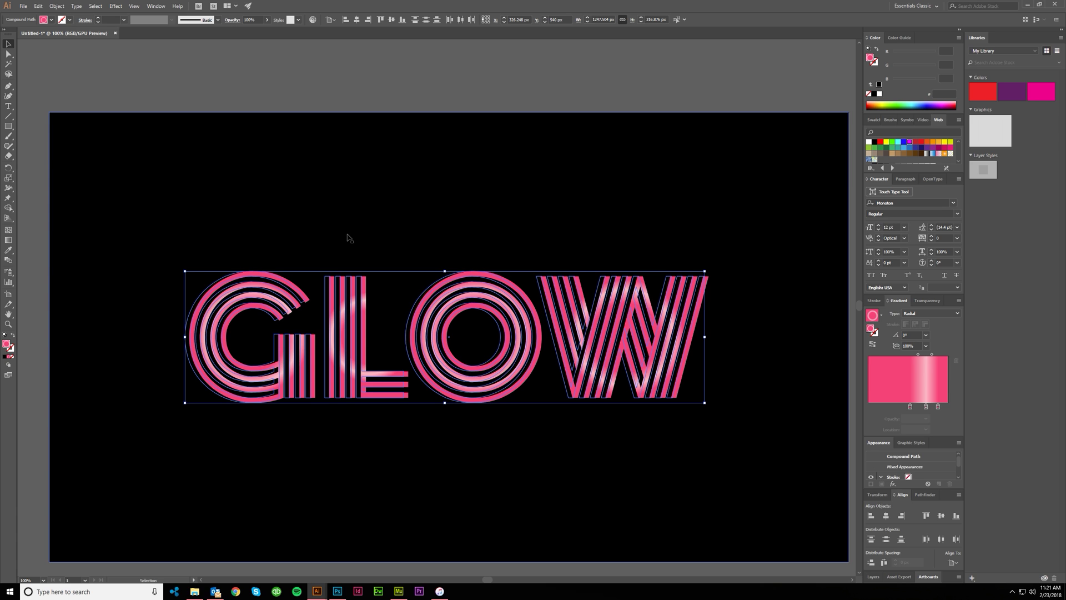
{"action": "key", "text": "ctrl+z"}
{"action": "key", "text": "alt+shift+Left"}
{"action": "key", "text": "ctrl+]"}
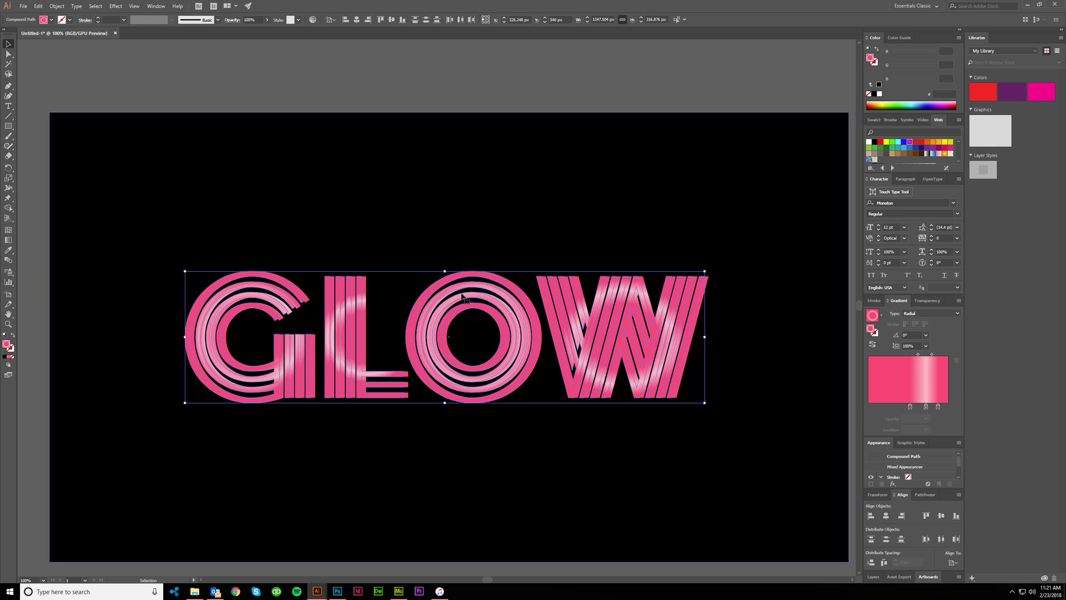
Try a yellow fill on the shifted copy of the letters, and undo both the fill and the duplication.
{"action": "left_click", "coordinate": [886, 143]}
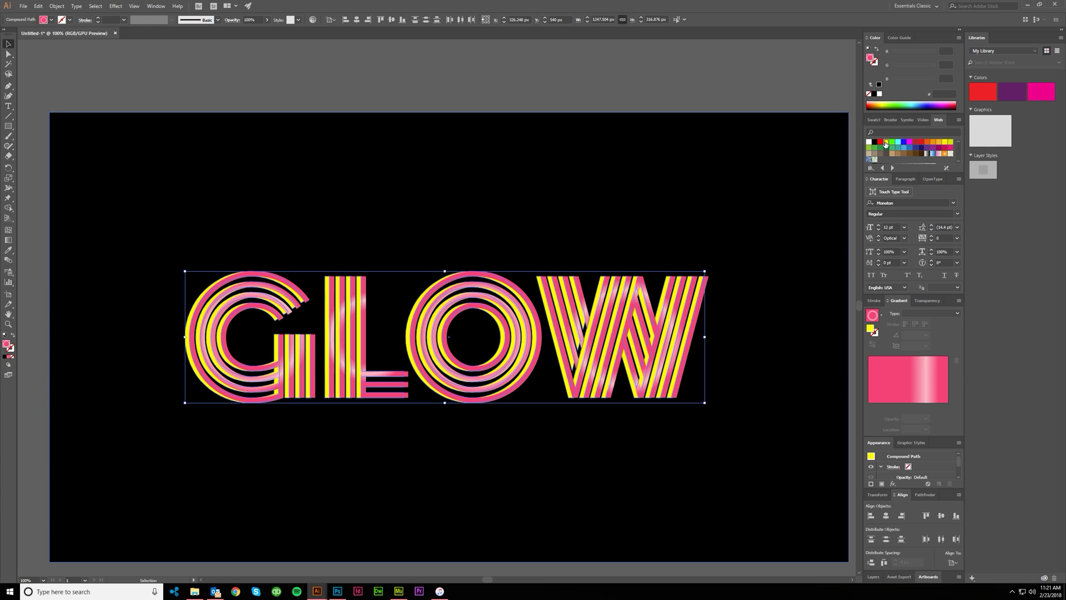
{"action": "left_click", "coordinate": [549, 85]}
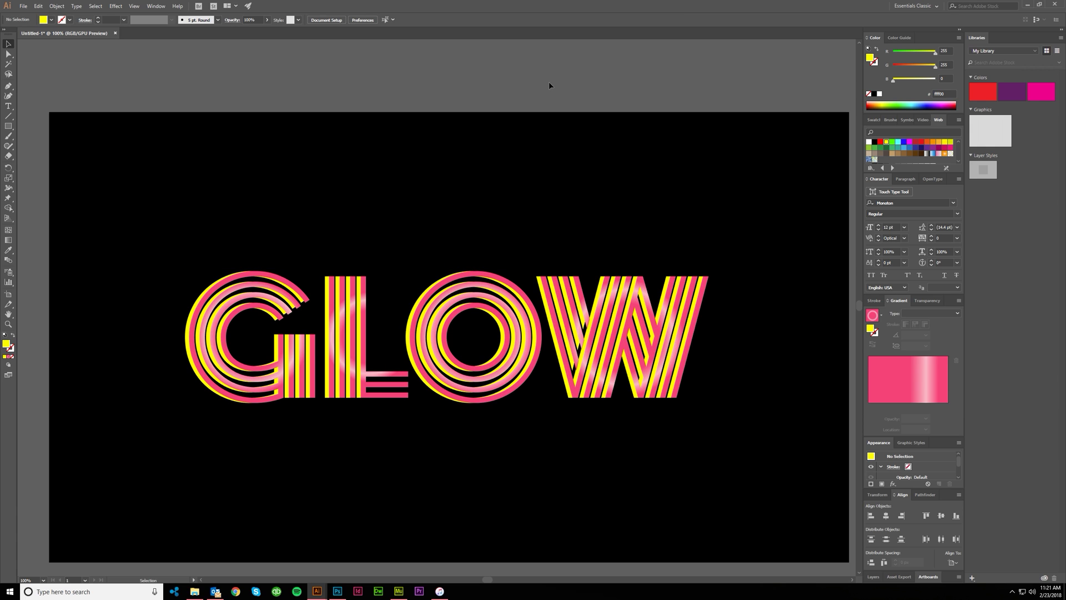
{"action": "left_click", "coordinate": [440, 351]}
{"action": "left_click", "coordinate": [478, 80]}
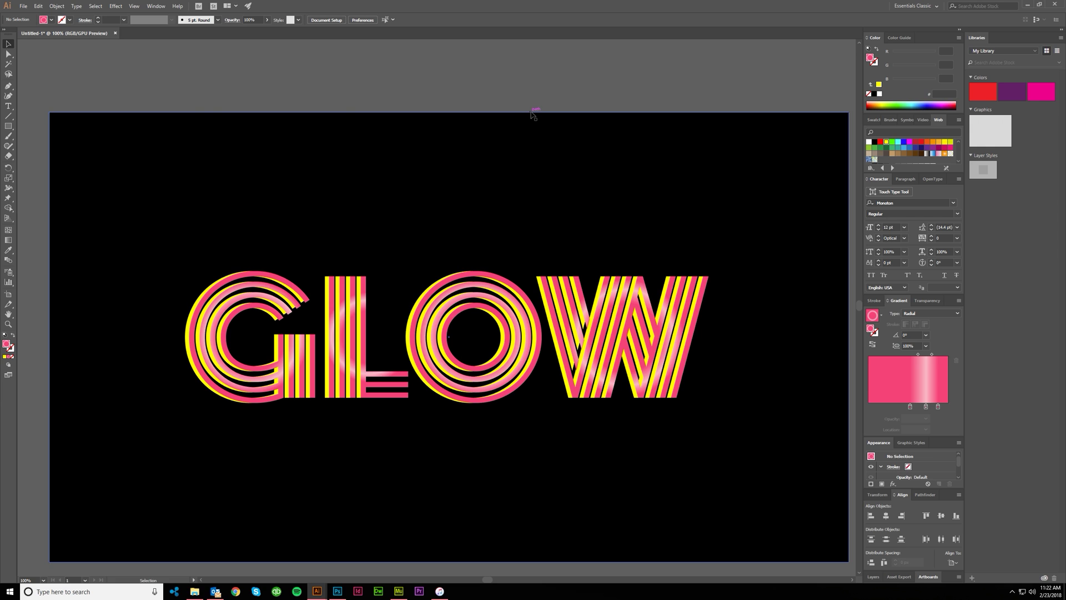
{"action": "key", "text": "ctrl+z"}
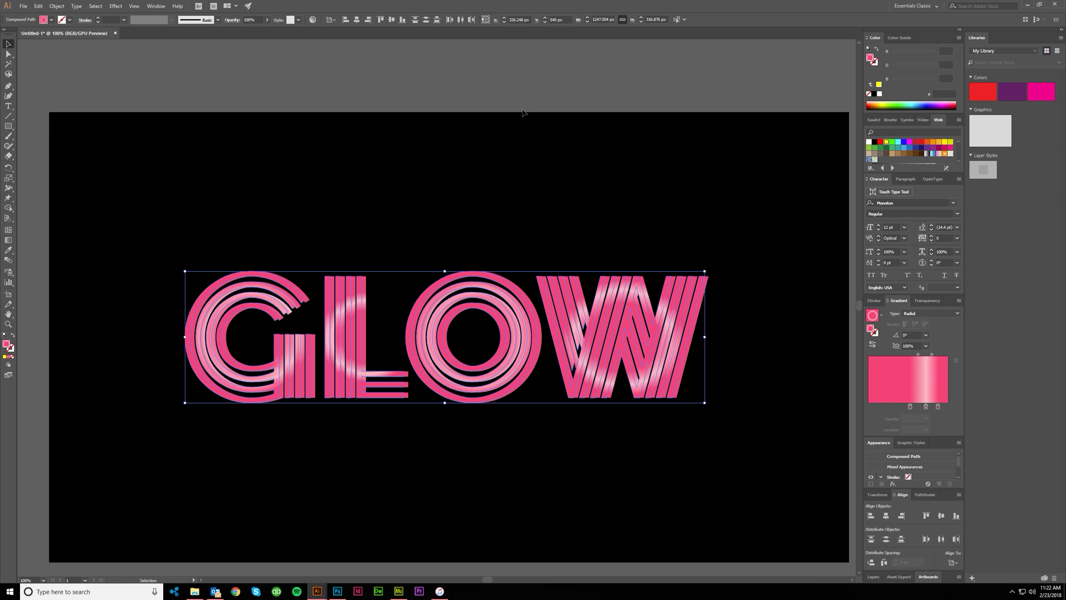
{"action": "key", "text": "ctrl+z"}
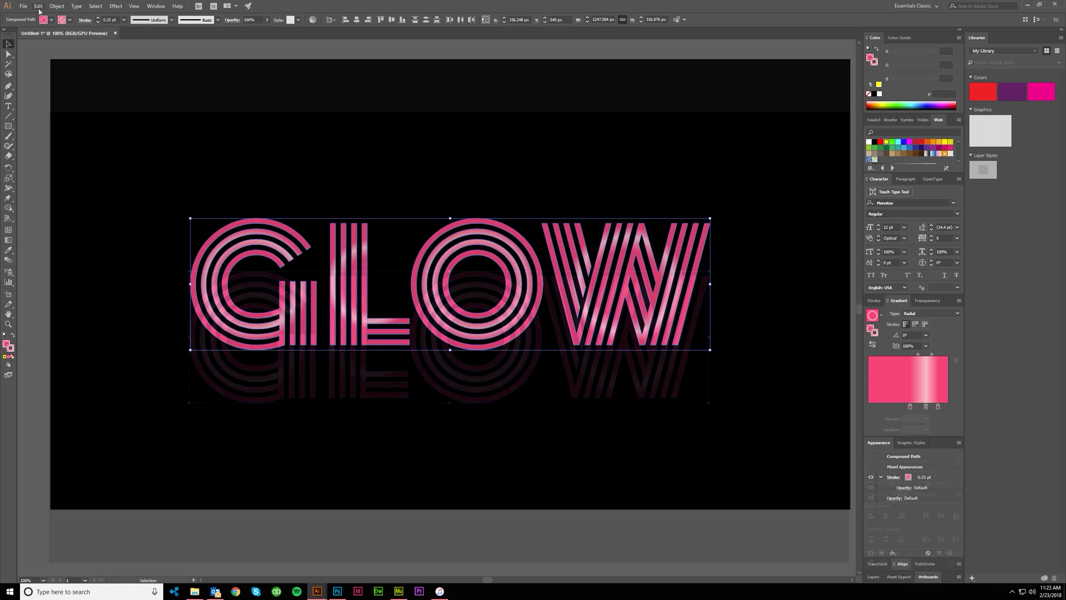
Offset the paths of the selected GLOW letters outward by 3 px with miter joins, previewing the result.
{"action": "left_click", "coordinate": [56, 6]}
{"action": "mouse_move", "coordinate": [101, 198]}
{"action": "left_click", "coordinate": [189, 225]}
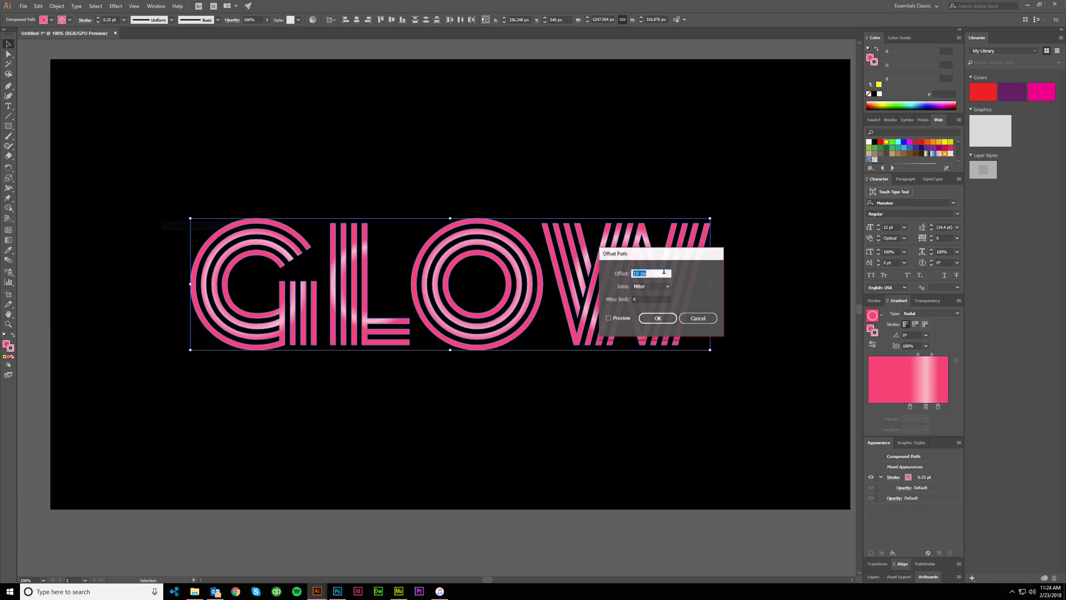
{"action": "left_click", "coordinate": [612, 318]}
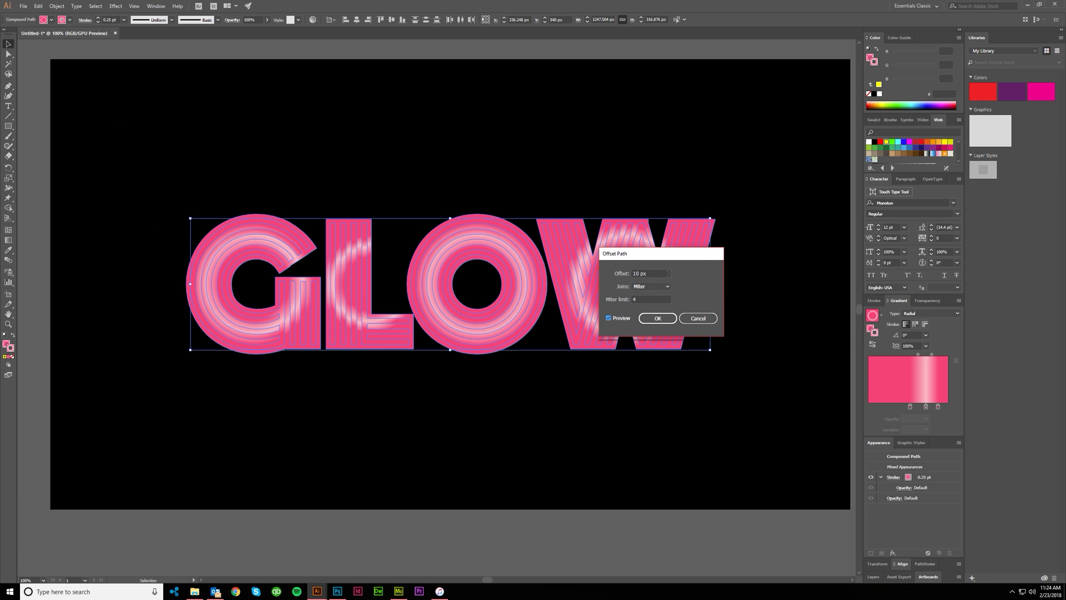
{"action": "left_click", "coordinate": [657, 275]}
{"action": "key", "text": "Down"}
{"action": "key", "text": "Down"}
{"action": "key", "text": "Down"}
{"action": "key", "text": "Down"}
{"action": "key", "text": "Down"}
{"action": "key", "text": "Down"}
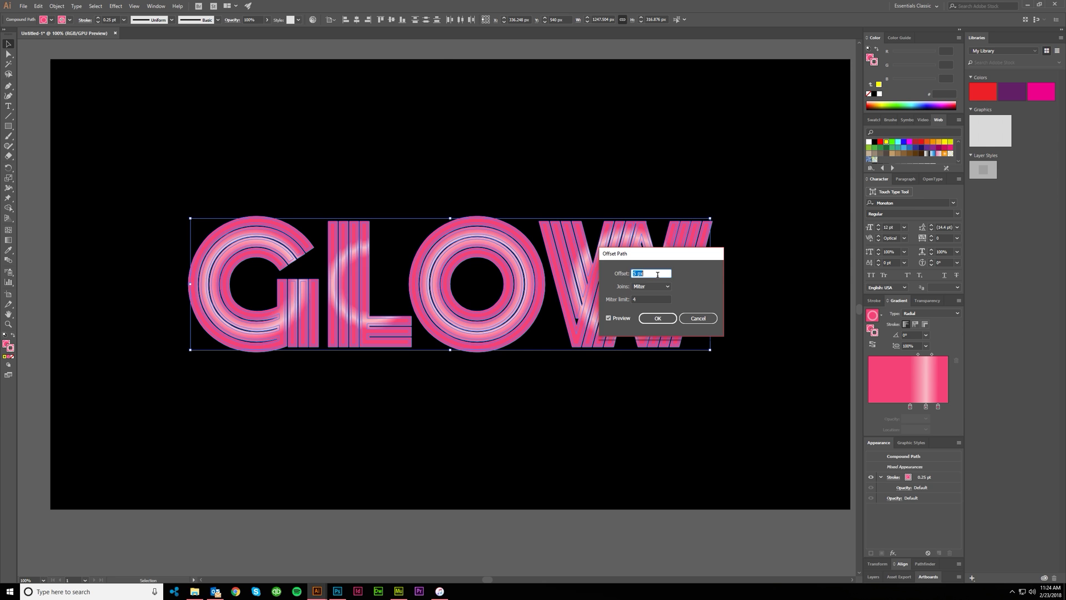
{"action": "key", "text": "Down"}
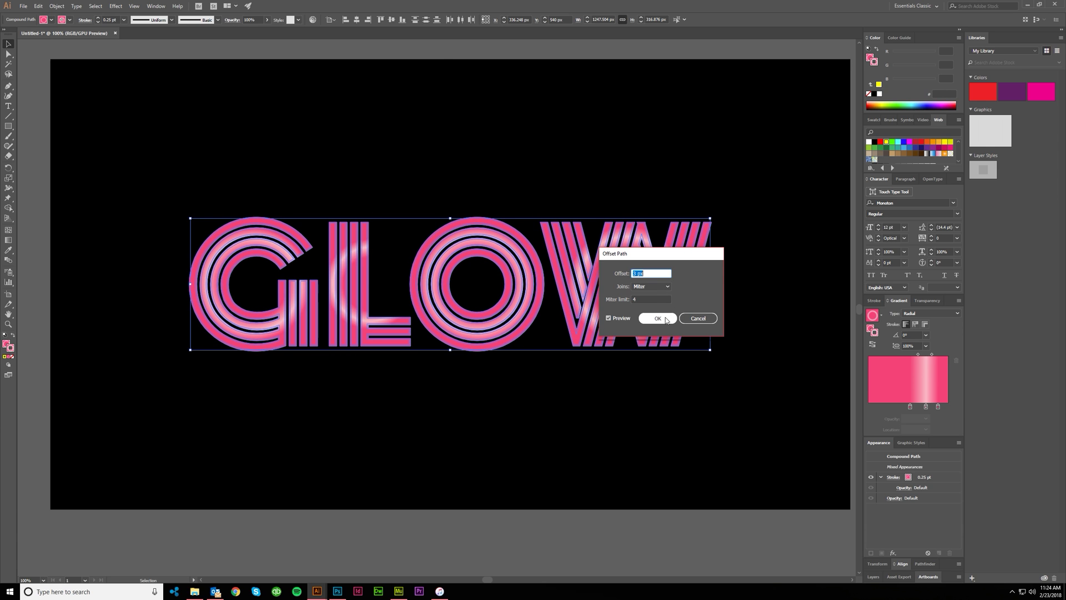
{"action": "left_click", "coordinate": [666, 318]}
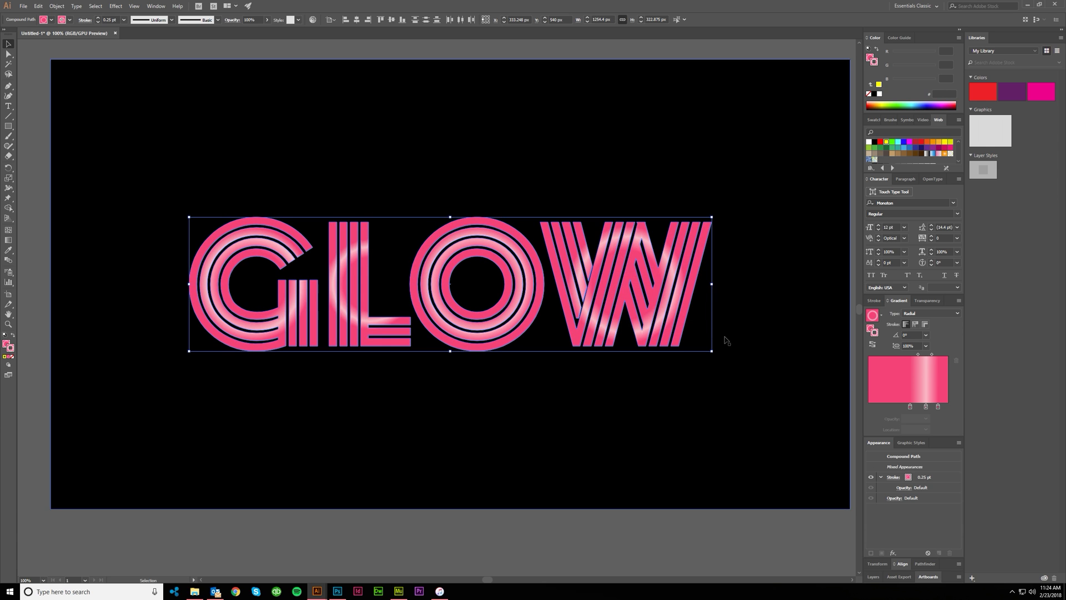
Examine the new offset outlines around the GLOW letters close up, from the W across to the G and O.
{"action": "scroll", "coordinate": [707, 217], "scroll_direction": "up", "scroll_amount": 5}
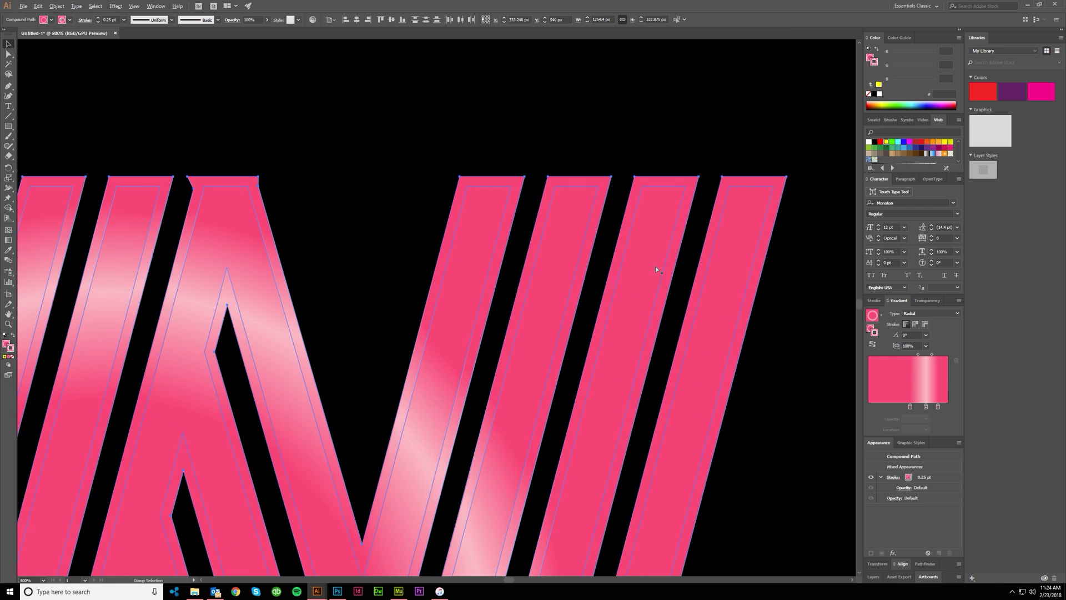
{"action": "scroll", "coordinate": [655, 265], "scroll_direction": "down", "scroll_amount": 5}
{"action": "scroll", "coordinate": [809, 326], "scroll_direction": "left", "scroll_amount": 1}
{"action": "scroll", "coordinate": [615, 328], "scroll_direction": "up", "scroll_amount": 2}
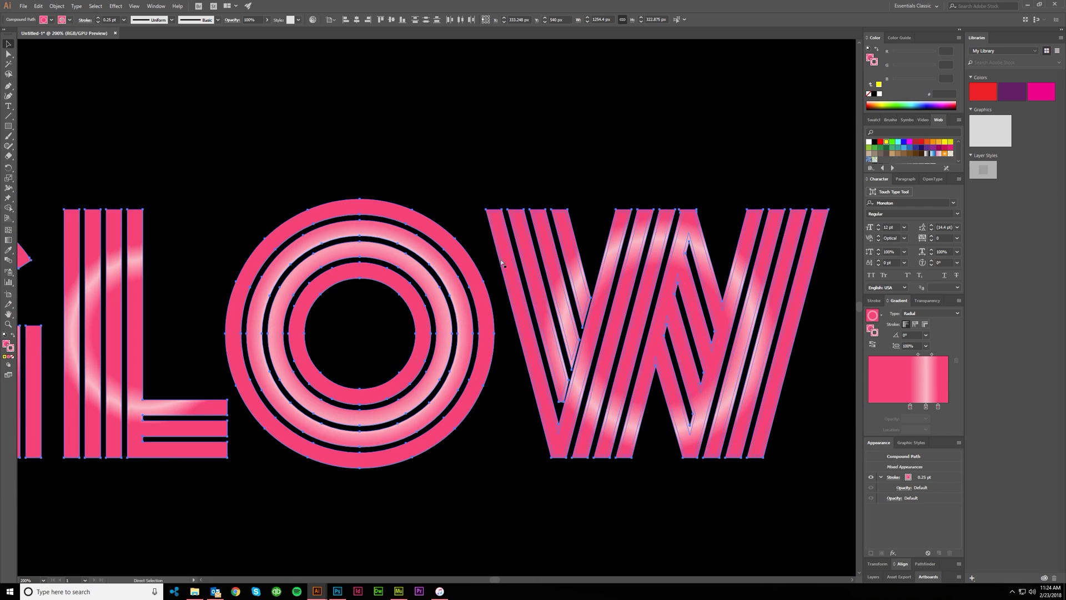
{"action": "scroll", "coordinate": [555, 305], "scroll_direction": "left", "scroll_amount": 10}
{"action": "scroll", "coordinate": [554, 305], "scroll_direction": "left", "scroll_amount": 2}
{"action": "key", "text": "v"}
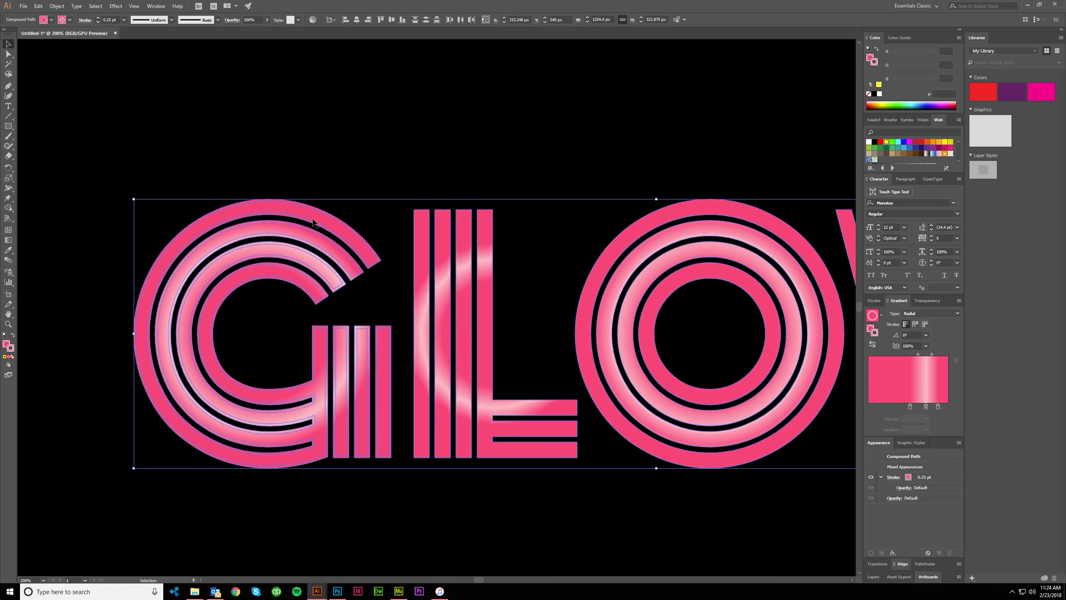
{"action": "scroll", "coordinate": [316, 222], "scroll_direction": "up", "scroll_amount": 5}
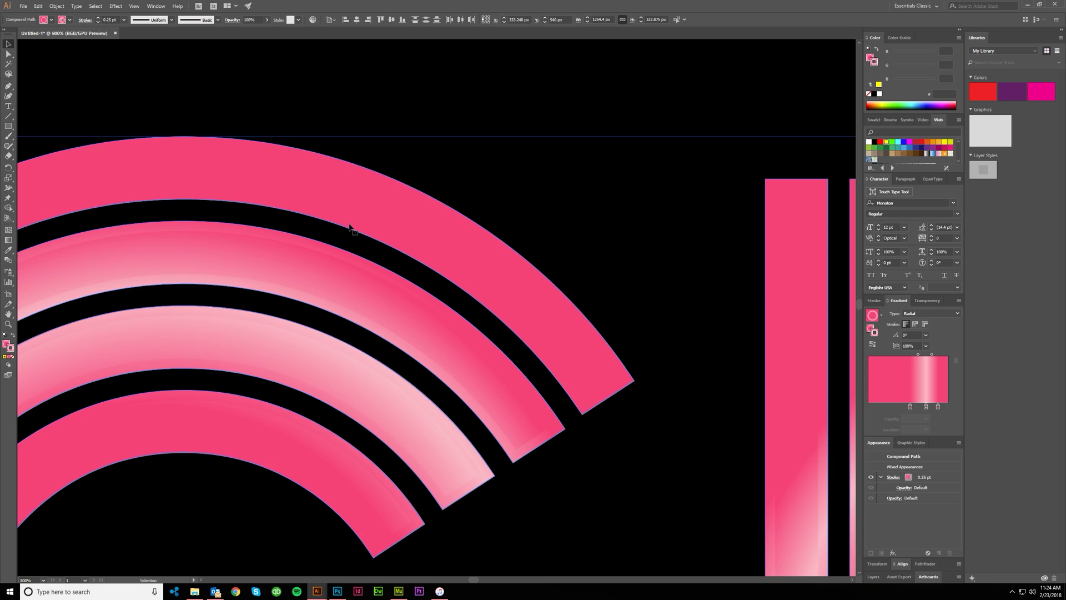
{"action": "scroll", "coordinate": [349, 226], "scroll_direction": "down", "scroll_amount": 5}
{"action": "scroll", "coordinate": [357, 236], "scroll_direction": "right", "scroll_amount": 3}
{"action": "scroll", "coordinate": [359, 252], "scroll_direction": "down", "scroll_amount": 1}
{"action": "scroll", "coordinate": [385, 271], "scroll_direction": "up", "scroll_amount": 2}
{"action": "scroll", "coordinate": [387, 274], "scroll_direction": "right", "scroll_amount": 2}
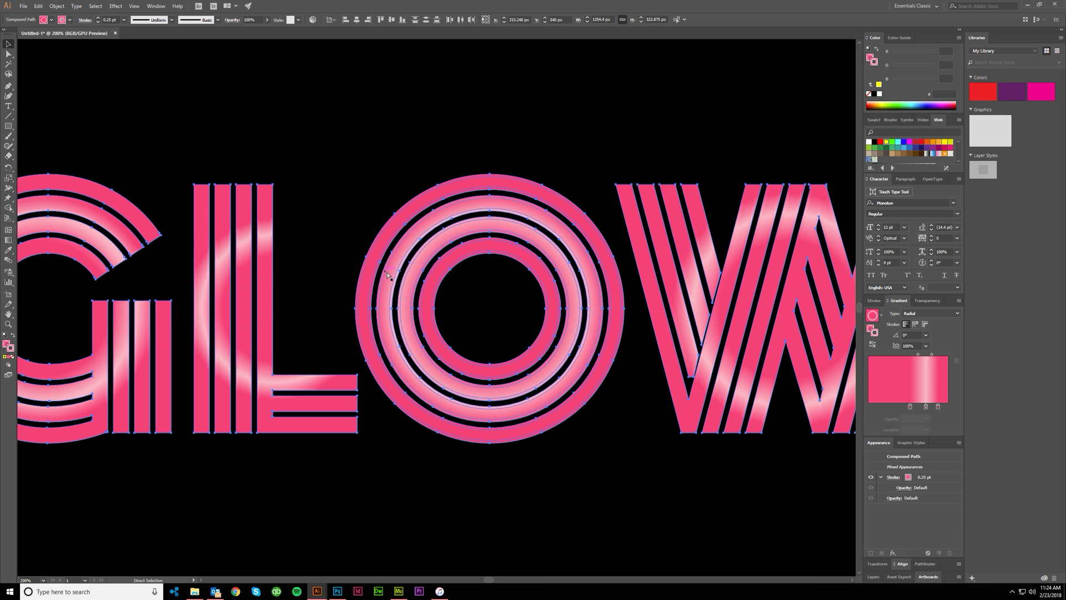
{"action": "key", "text": "v"}
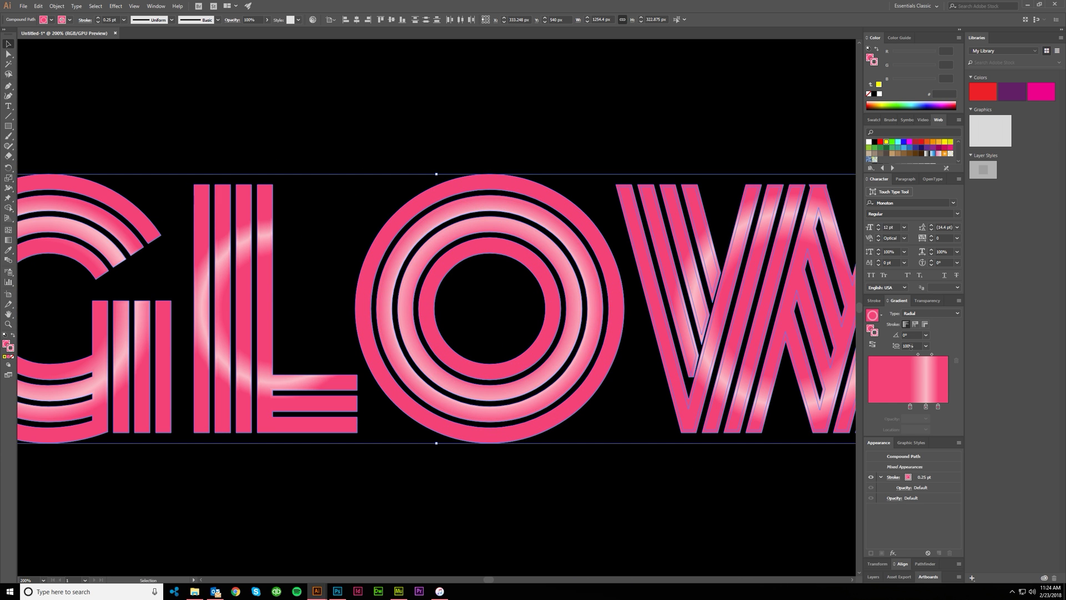
Change the offset shapes' fill gradient to Linear and remove their stroke.
{"action": "left_click", "coordinate": [870, 329]}
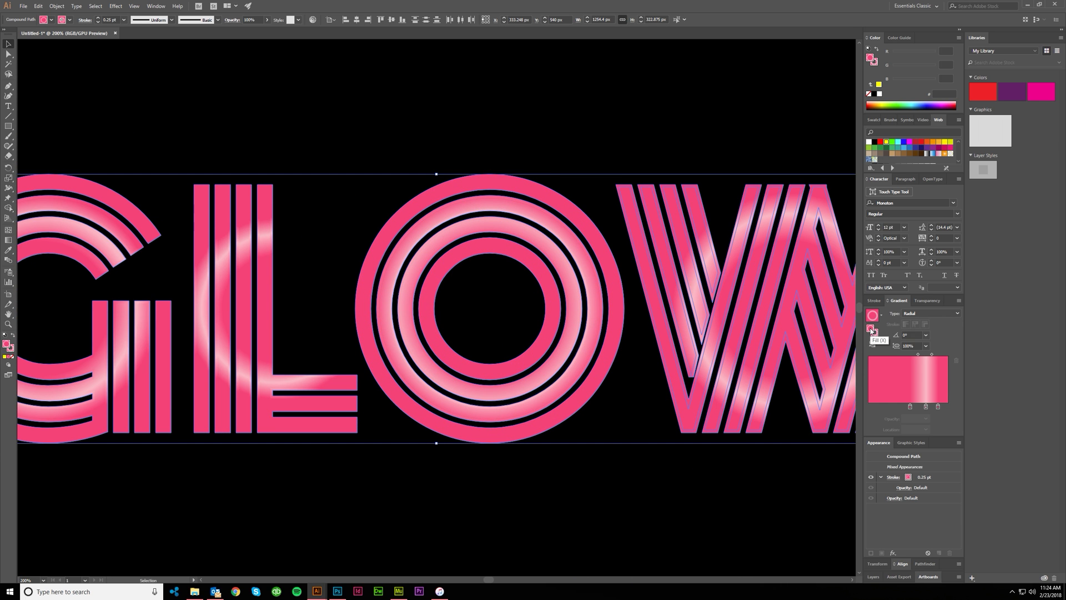
{"action": "left_click", "coordinate": [919, 315]}
{"action": "left_click", "coordinate": [916, 323]}
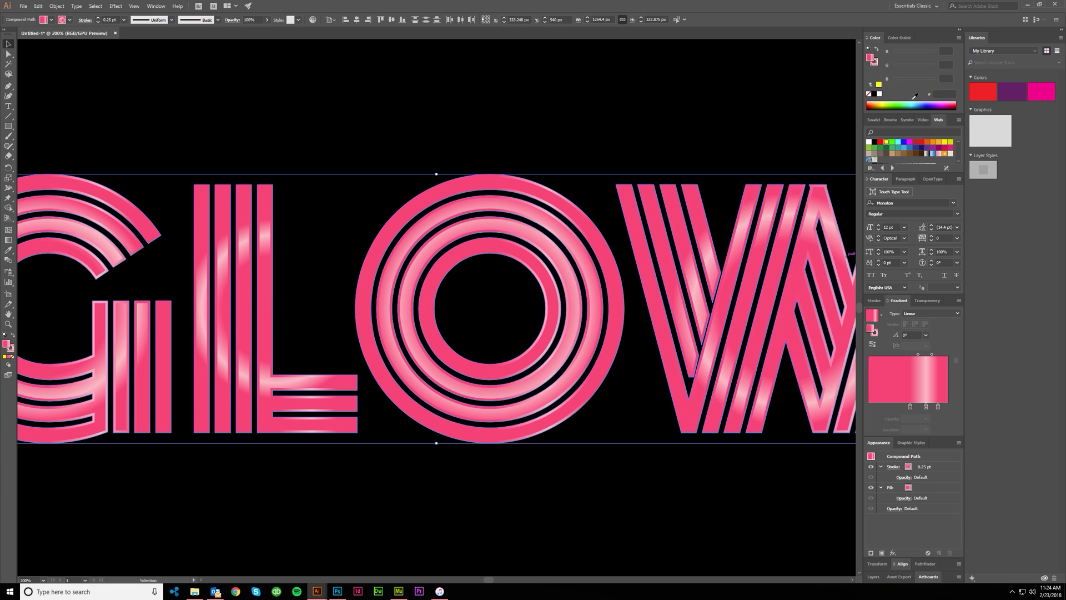
{"action": "left_click", "coordinate": [868, 94]}
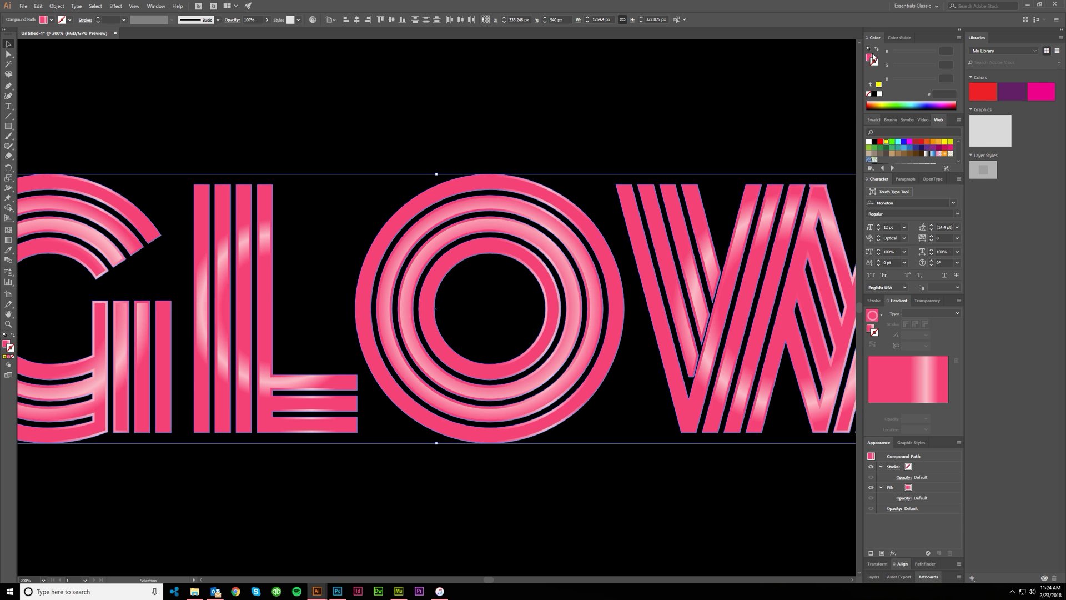
Spread the offset shapes' dark pink gradient stops to both ends and place the pale stop slightly past the middle, at about 58%.
{"action": "scroll", "coordinate": [457, 396], "scroll_direction": "right", "scroll_amount": 1}
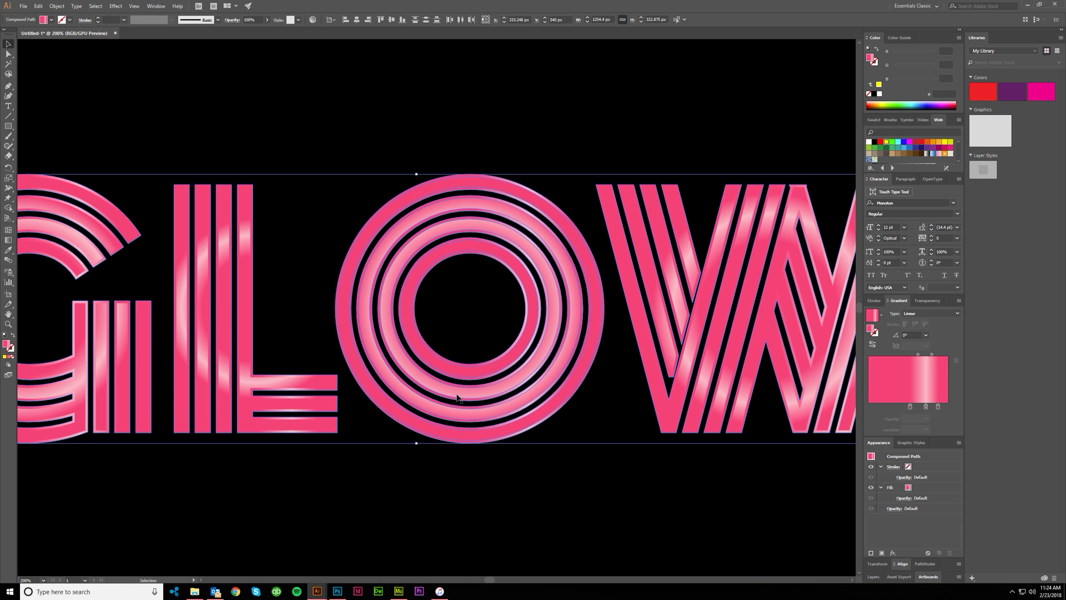
{"action": "scroll", "coordinate": [457, 396], "scroll_direction": "down", "scroll_amount": 2}
{"action": "scroll", "coordinate": [439, 406], "scroll_direction": "right", "scroll_amount": 1}
{"action": "scroll", "coordinate": [400, 415], "scroll_direction": "up", "scroll_amount": 1}
{"action": "scroll", "coordinate": [416, 426], "scroll_direction": "left", "scroll_amount": 1}
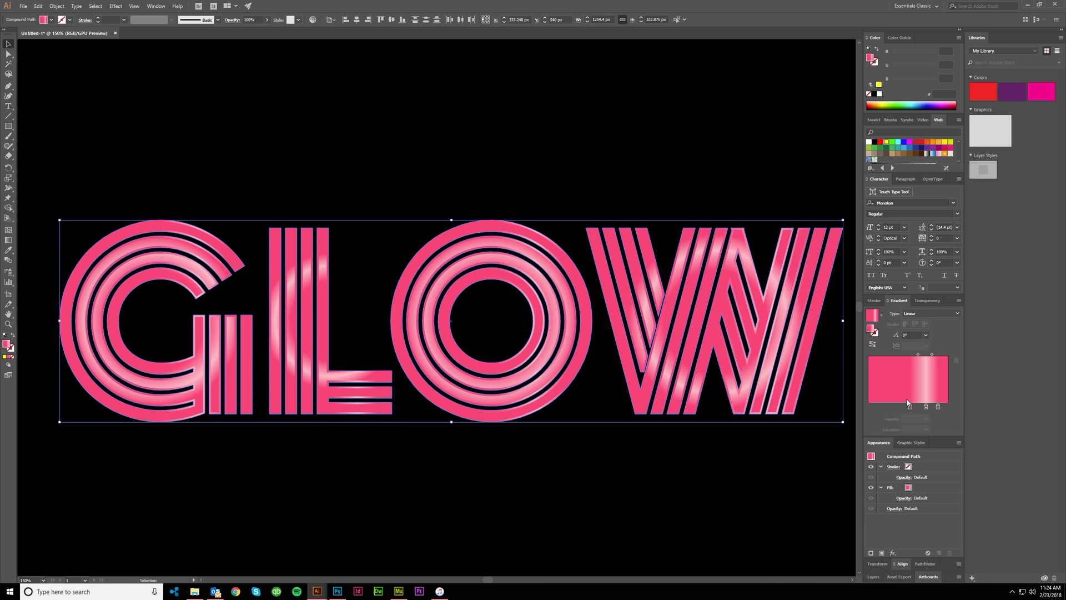
{"action": "left_click_drag", "start_coordinate": [909, 406], "coordinate": [868, 405]}
{"action": "left_click_drag", "start_coordinate": [938, 407], "coordinate": [915, 407]}
{"action": "left_click", "coordinate": [919, 407]}
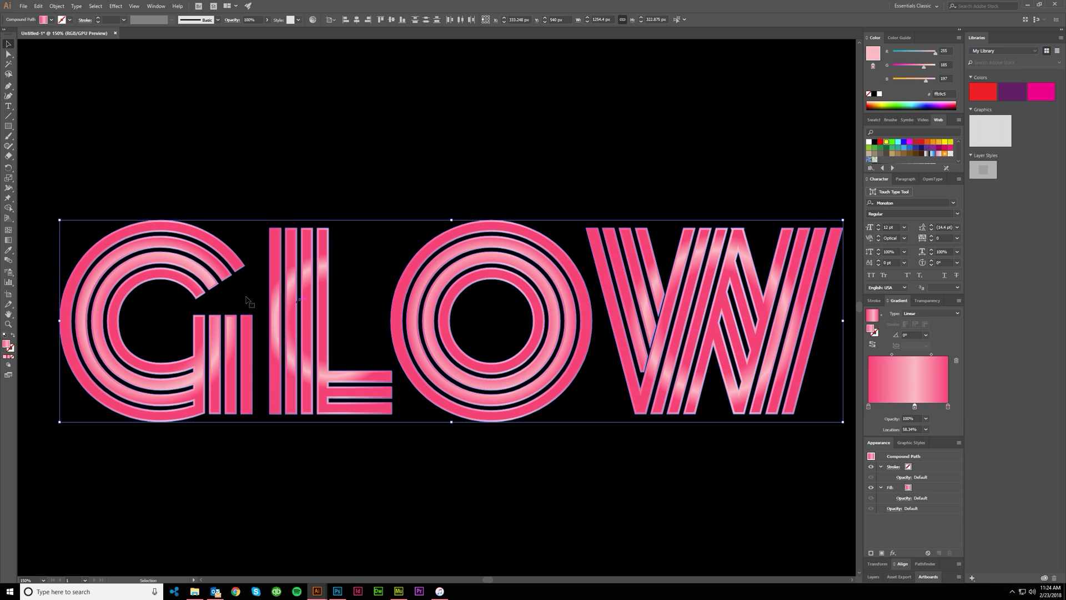
Redraw the offset shapes' linear gradient vertically from the letters' upper edge to their lower edge with the Gradient tool, and deselect everything.
{"action": "left_click", "coordinate": [8, 240]}
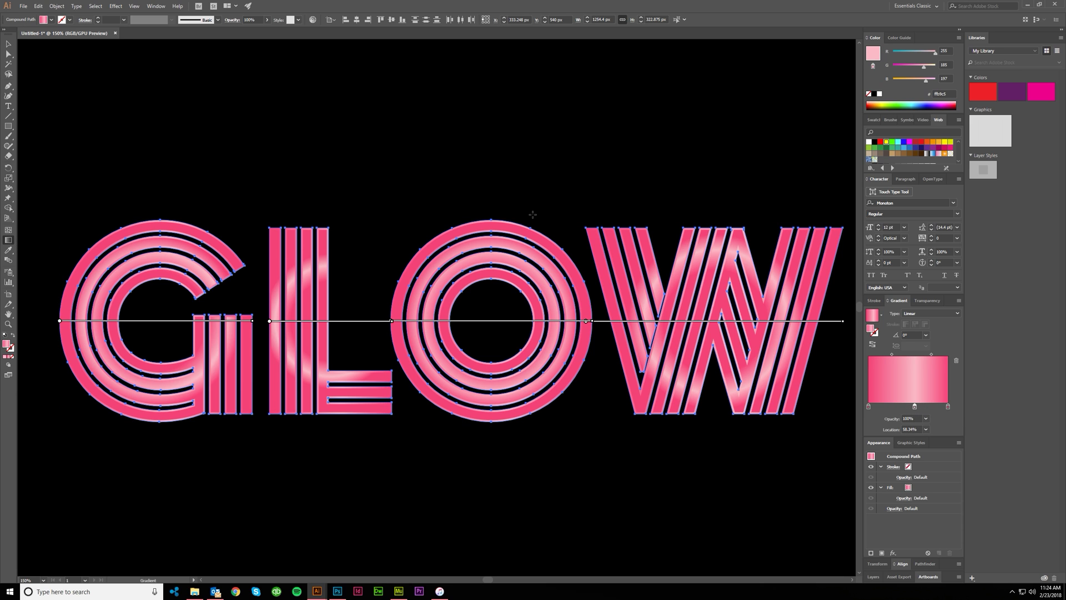
{"action": "scroll", "coordinate": [462, 236], "scroll_direction": "down", "scroll_amount": 2}
{"action": "scroll", "coordinate": [451, 256], "scroll_direction": "up", "scroll_amount": 1}
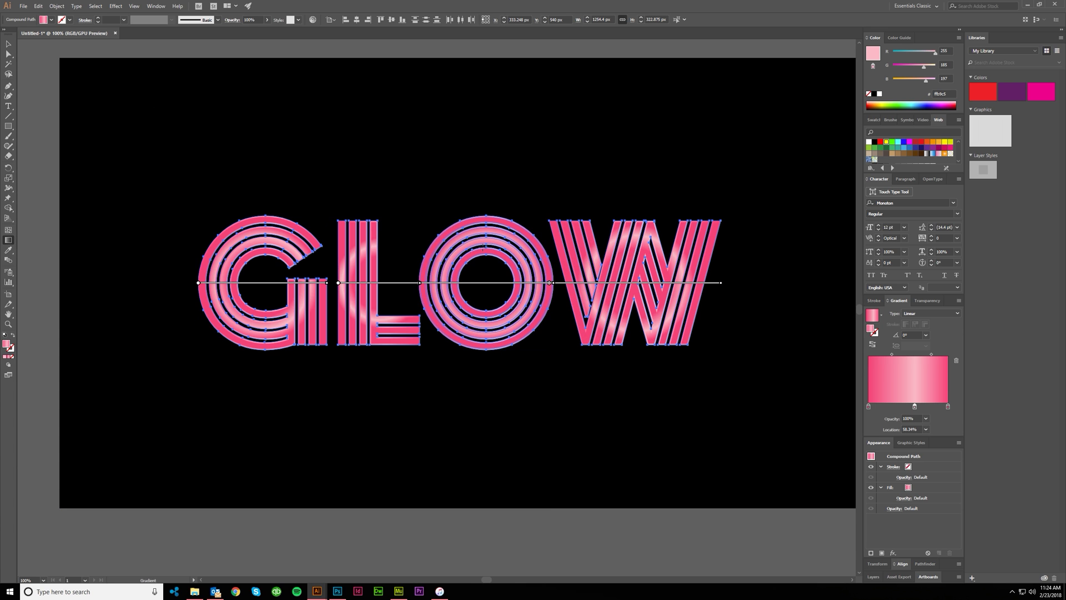
{"action": "left_click_drag", "start_coordinate": [490, 214], "coordinate": [490, 350]}
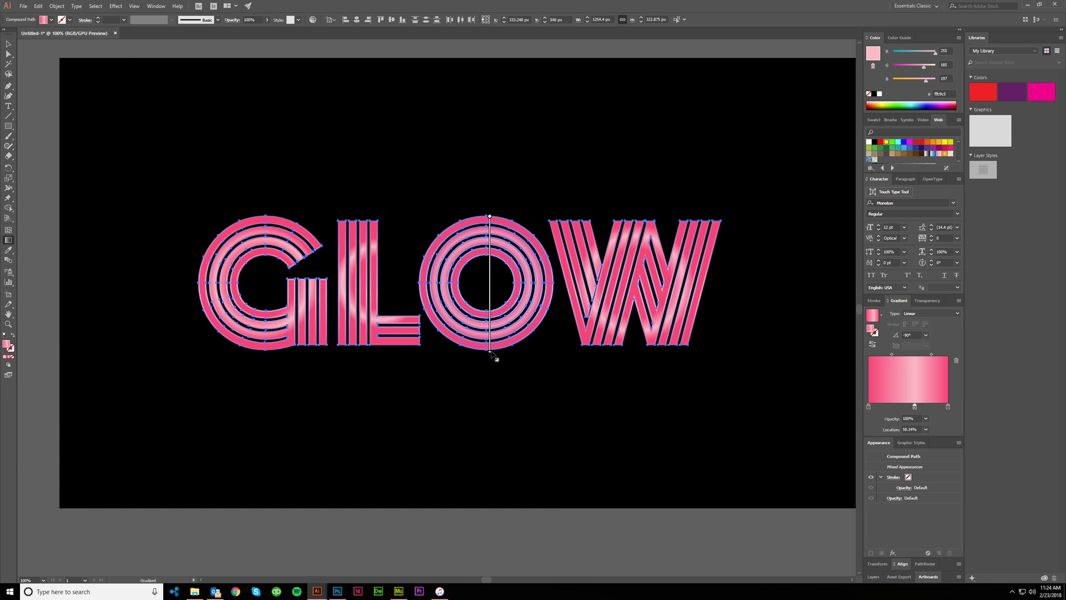
{"action": "key", "text": "ctrl+plus"}
{"action": "key", "text": "v"}
{"action": "left_click", "coordinate": [541, 423]}
{"action": "scroll", "coordinate": [498, 403], "scroll_direction": "down", "scroll_amount": 1}
{"action": "scroll", "coordinate": [498, 405], "scroll_direction": "right", "scroll_amount": 1}
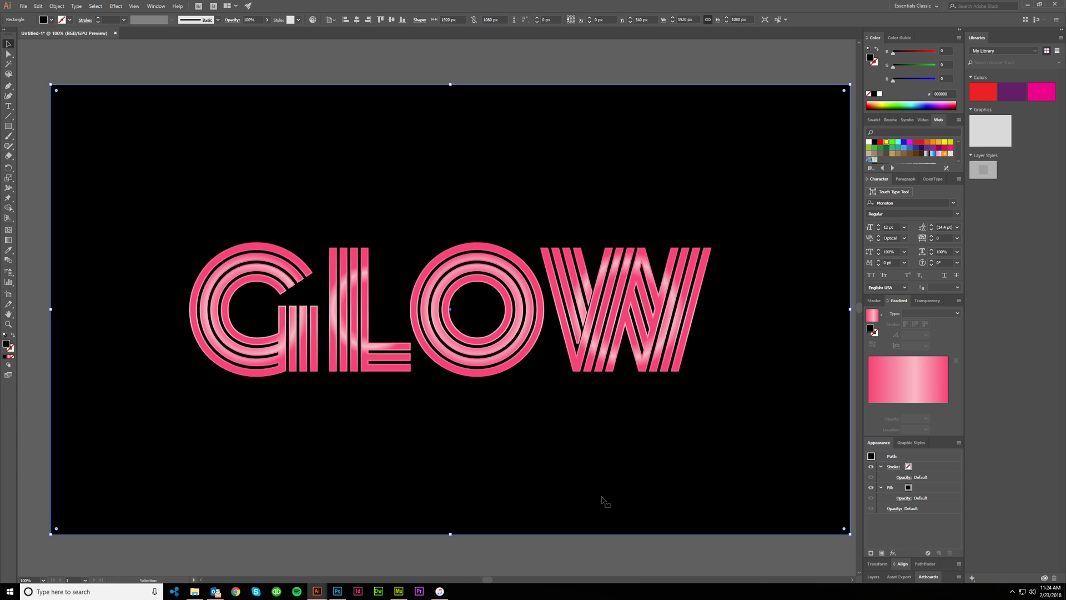
{"action": "left_click", "coordinate": [637, 574]}
Inspect the finished edge gradient on the GLOW lettering close up and across the whole artboard.
{"action": "scroll", "coordinate": [347, 389], "scroll_direction": "up", "scroll_amount": 2}
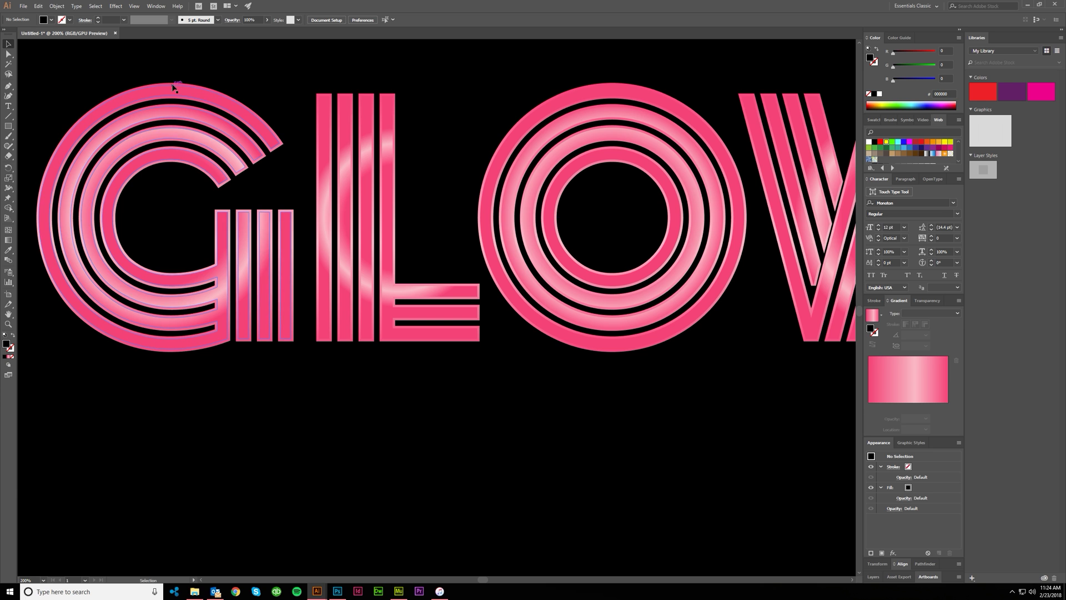
{"action": "scroll", "coordinate": [233, 337], "scroll_direction": "down", "scroll_amount": 3}
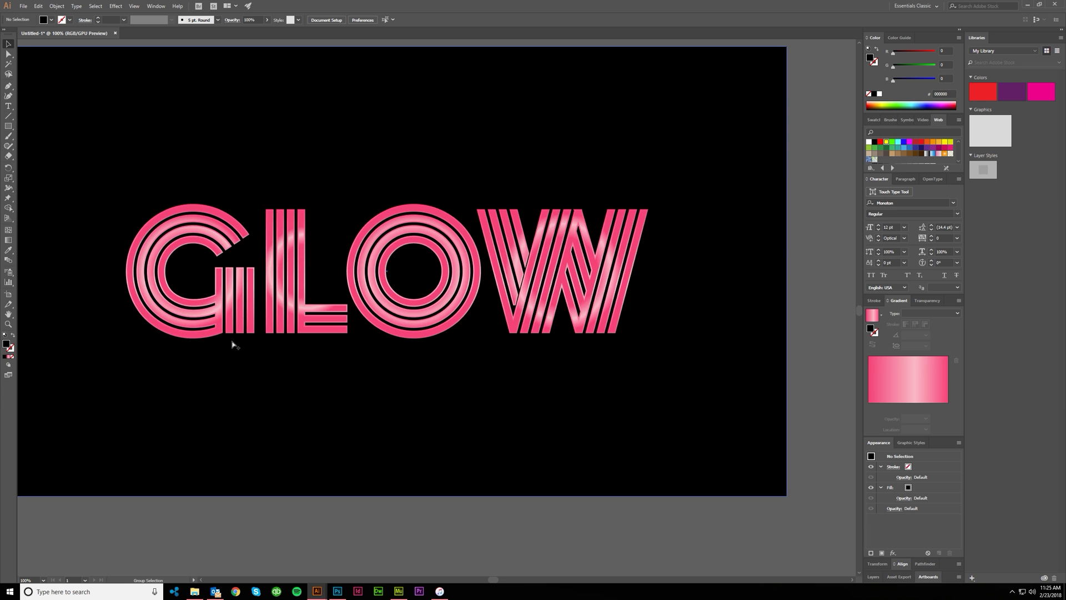
{"action": "scroll", "coordinate": [675, 357], "scroll_direction": "left", "scroll_amount": 2}
{"action": "scroll", "coordinate": [296, 332], "scroll_direction": "up", "scroll_amount": 1}
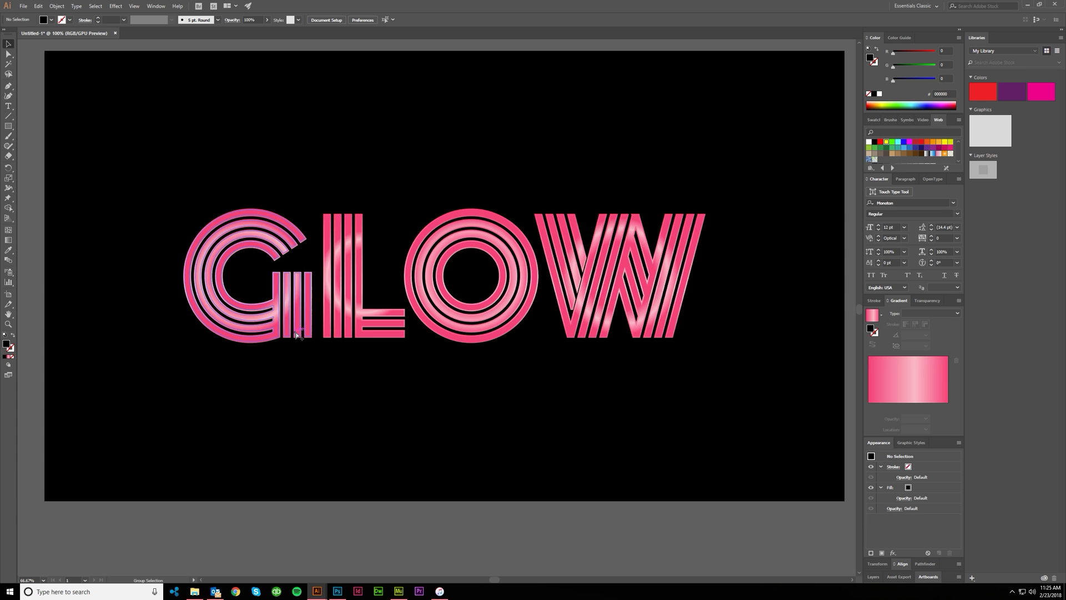
{"action": "scroll", "coordinate": [593, 351], "scroll_direction": "right", "scroll_amount": 5}
{"action": "scroll", "coordinate": [599, 341], "scroll_direction": "left", "scroll_amount": 4}
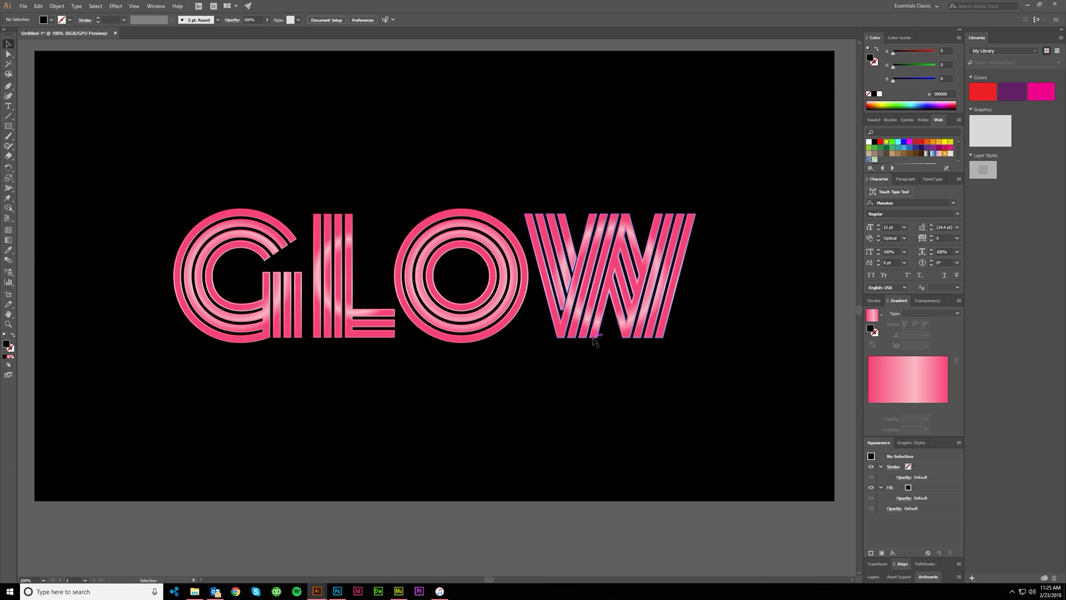
Select all the GLOW letters and their edge shapes together, leaving out the black background rectangle.
{"action": "scroll", "coordinate": [593, 341], "scroll_direction": "down", "scroll_amount": 1}
{"action": "left_click_drag", "start_coordinate": [766, 353], "coordinate": [287, 239]}
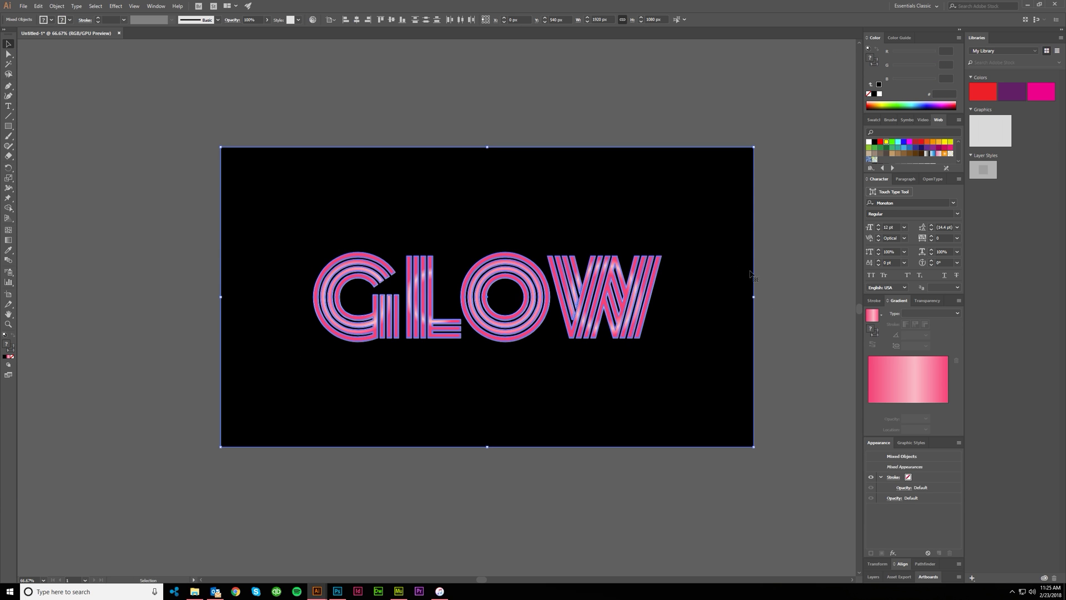
{"action": "left_click", "coordinate": [769, 275]}
{"action": "scroll", "coordinate": [575, 300], "scroll_direction": "up", "scroll_amount": 2}
{"action": "scroll", "coordinate": [574, 303], "scroll_direction": "up", "scroll_amount": 1}
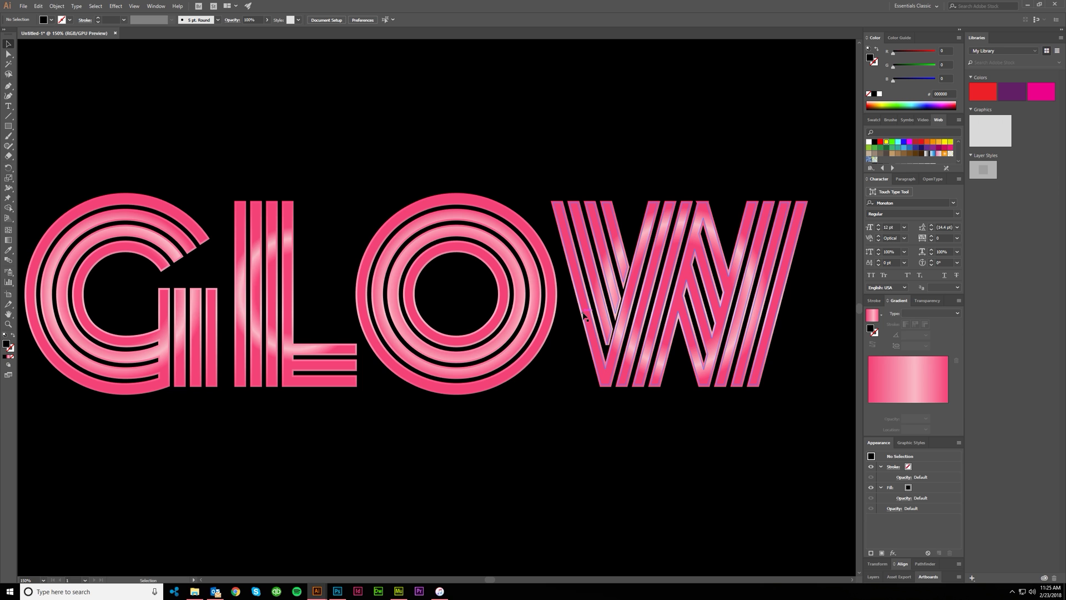
{"action": "left_click", "coordinate": [583, 315]}
{"action": "scroll", "coordinate": [585, 312], "scroll_direction": "left", "scroll_amount": 1}
{"action": "scroll", "coordinate": [585, 311], "scroll_direction": "down", "scroll_amount": 1}
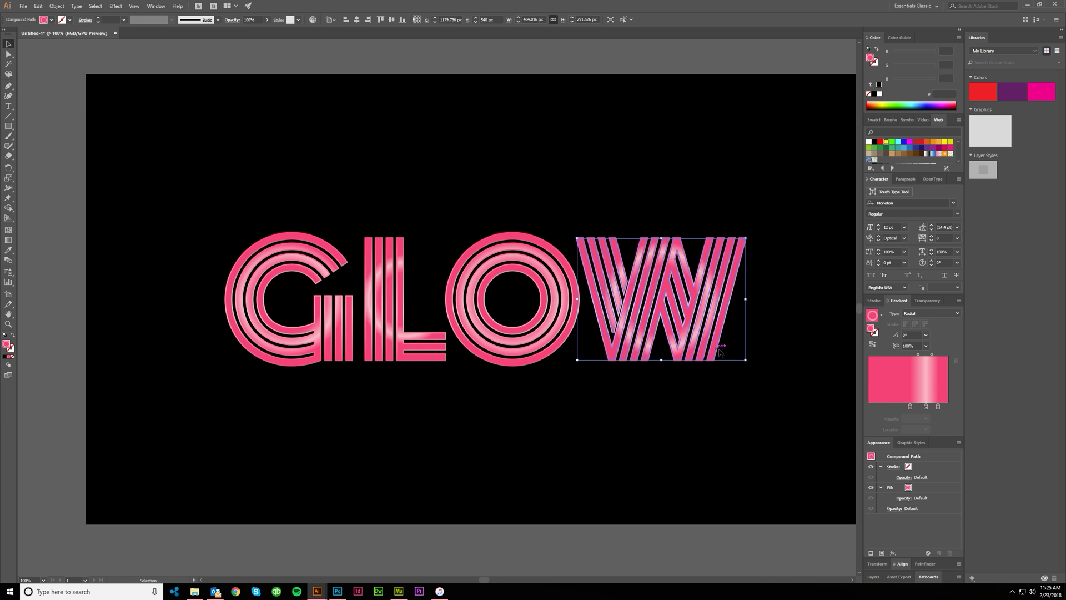
{"action": "left_click", "coordinate": [698, 350]}
{"action": "scroll", "coordinate": [697, 350], "scroll_direction": "down", "scroll_amount": 1}
{"action": "left_click_drag", "start_coordinate": [830, 376], "coordinate": [358, 263]}
{"action": "left_click", "coordinate": [370, 247], "text": "shift"}
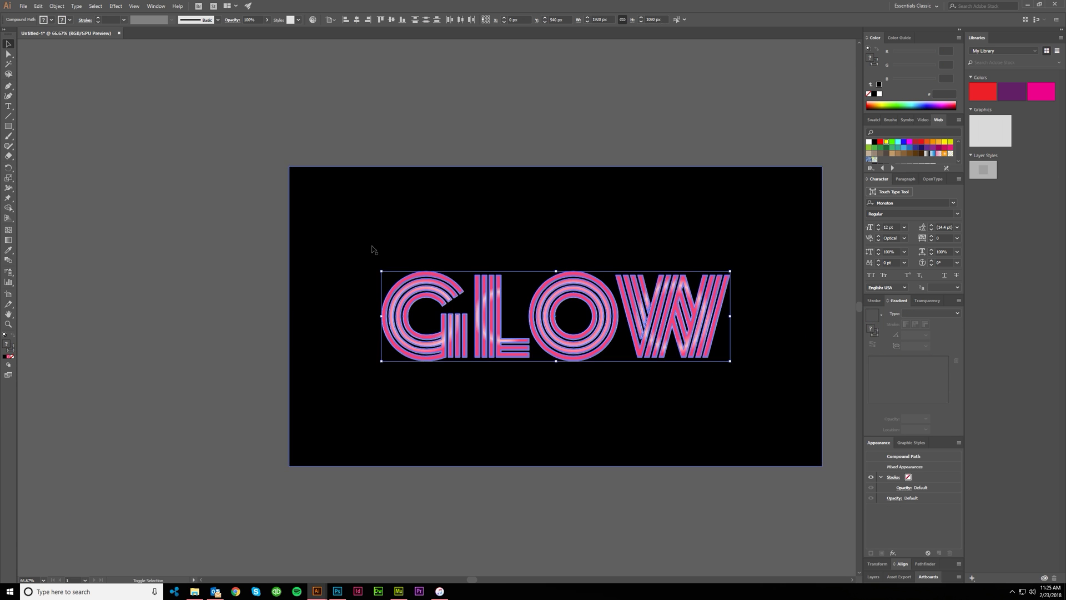
{"action": "scroll", "coordinate": [511, 316], "scroll_direction": "right", "scroll_amount": 1}
{"action": "scroll", "coordinate": [510, 316], "scroll_direction": "up", "scroll_amount": 1}
{"action": "scroll", "coordinate": [510, 317], "scroll_direction": "up", "scroll_amount": 1}
{"action": "scroll", "coordinate": [510, 317], "scroll_direction": "right", "scroll_amount": 1}
{"action": "scroll", "coordinate": [508, 333], "scroll_direction": "left", "scroll_amount": 1}
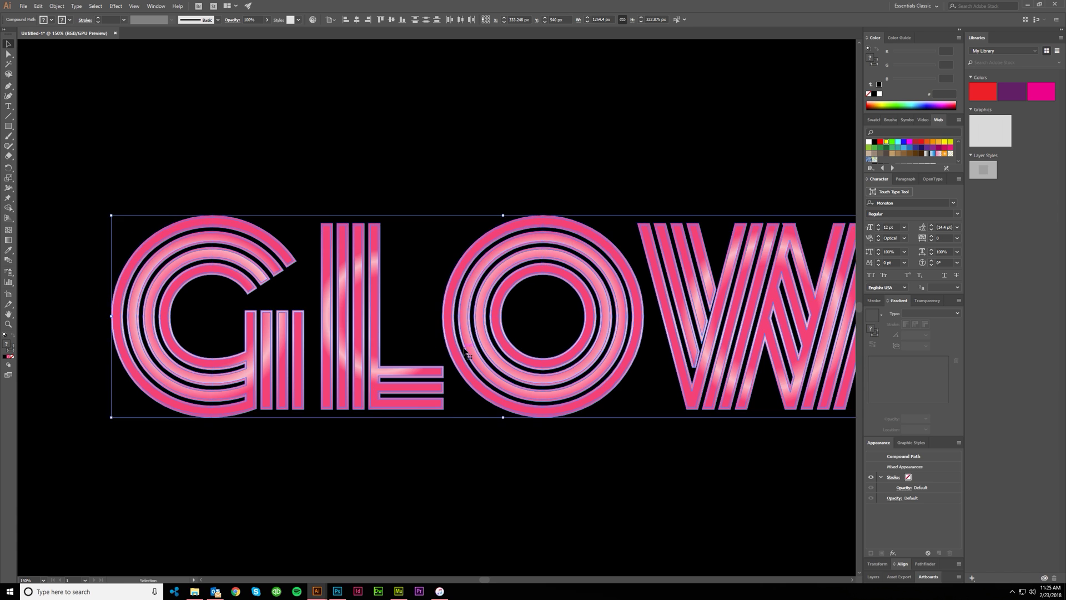
{"action": "scroll", "coordinate": [506, 353], "scroll_direction": "down", "scroll_amount": 1}
{"action": "scroll", "coordinate": [506, 356], "scroll_direction": "right", "scroll_amount": 1}
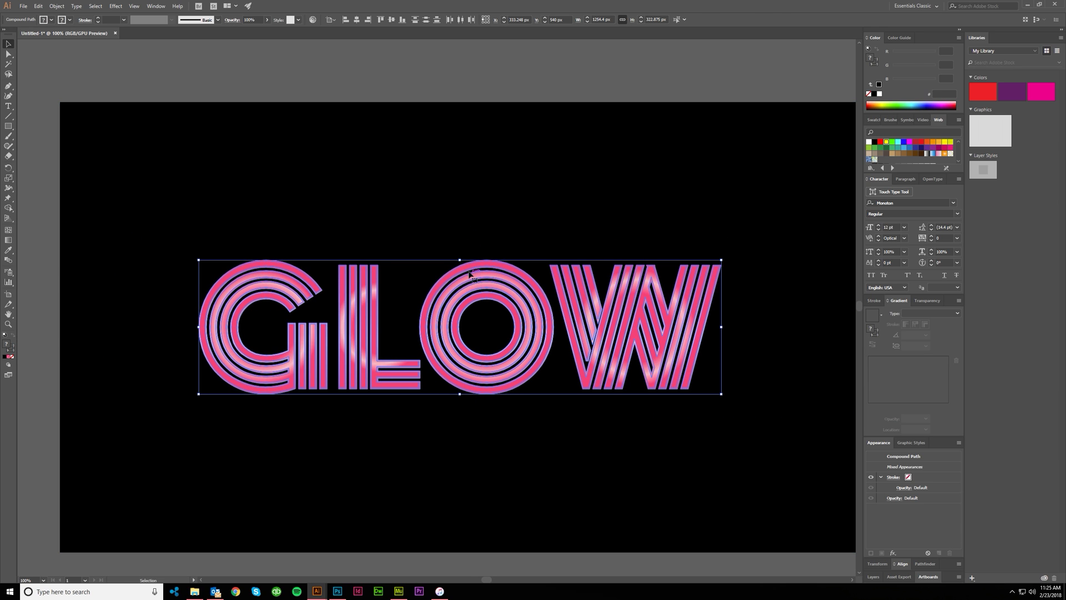
Lock the black background rectangle and check that selecting everything picks only the GLOW lettering.
{"action": "left_click", "coordinate": [449, 221]}
{"action": "key", "text": "a"}
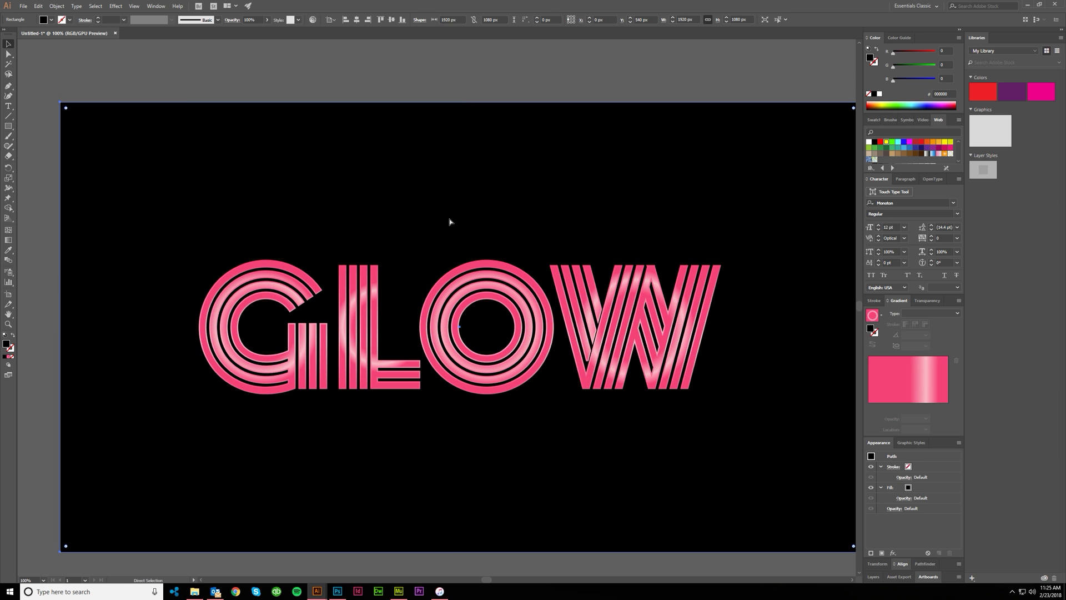
{"action": "key", "text": "ctrl+shift+a"}
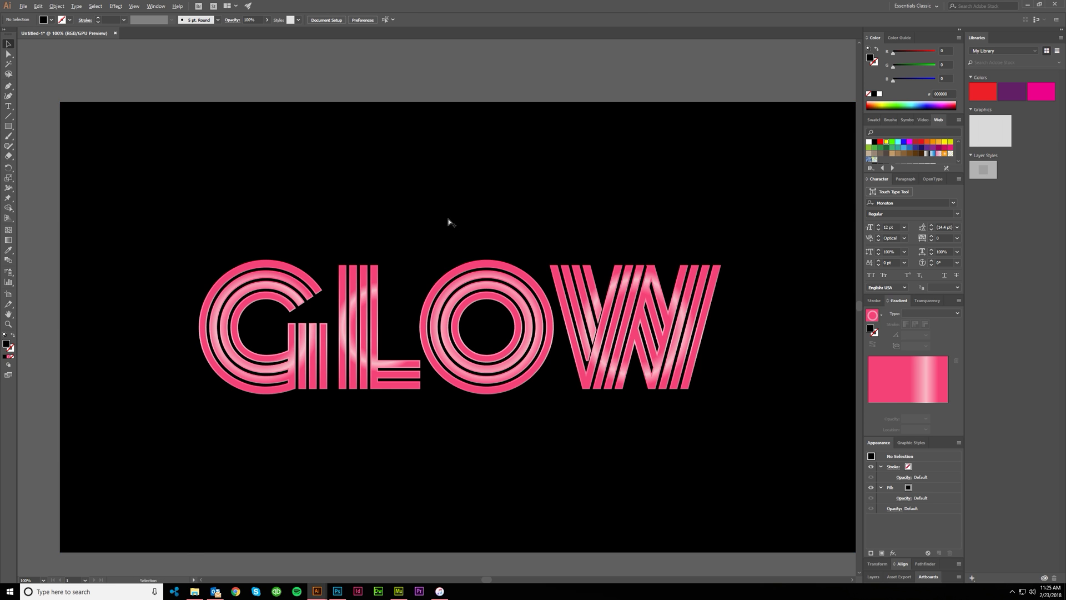
{"action": "scroll", "coordinate": [459, 261], "scroll_direction": "down", "scroll_amount": 2}
{"action": "key", "text": "ctrl+a"}
{"action": "left_click", "coordinate": [350, 283]}
{"action": "left_click", "coordinate": [216, 137]}
{"action": "scroll", "coordinate": [360, 239], "scroll_direction": "up", "scroll_amount": 1}
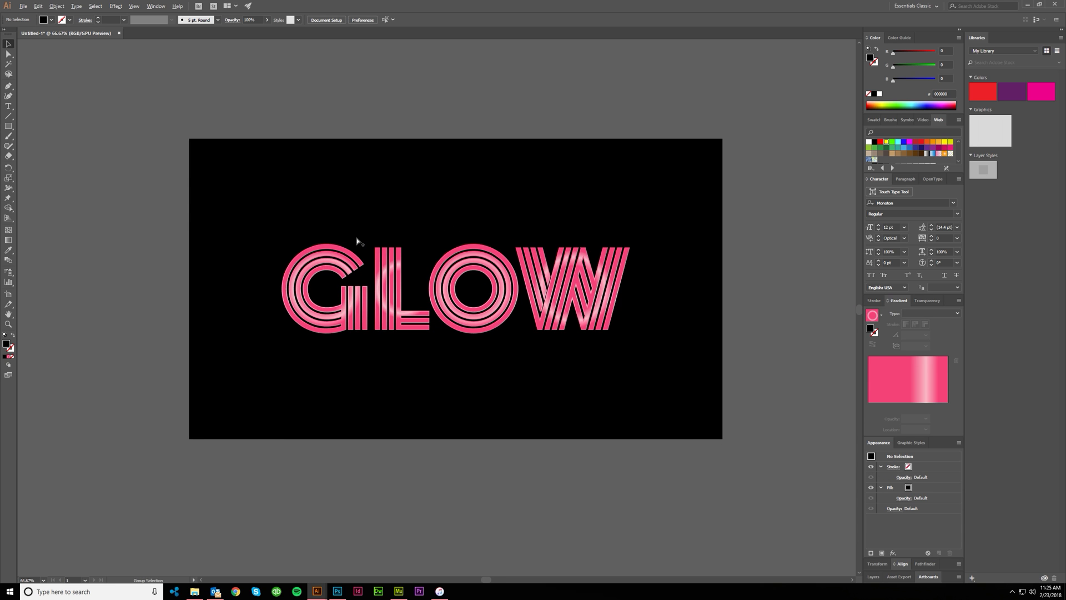
Look at the document's layer list and its locking option for Layer 1.
{"action": "left_click", "coordinate": [874, 576]}
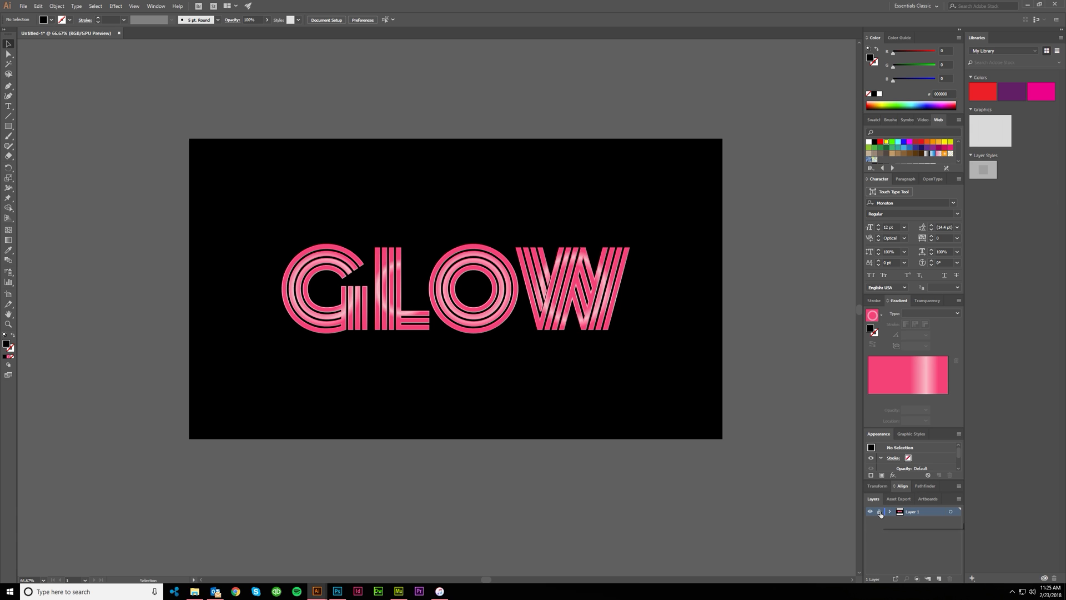
{"action": "left_click", "coordinate": [940, 580]}
{"action": "left_click", "coordinate": [949, 578]}
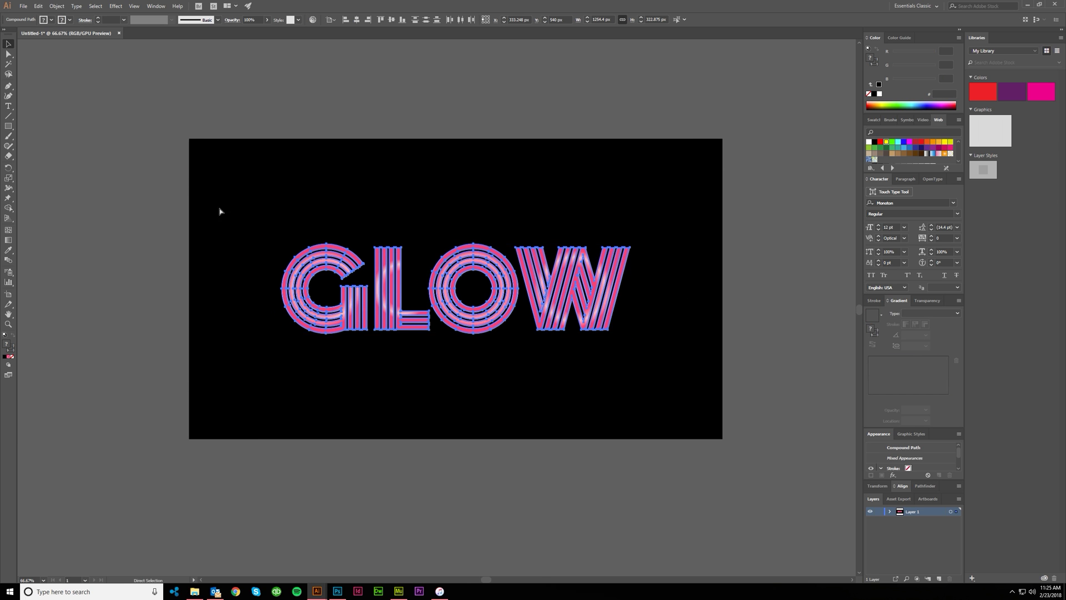
{"action": "scroll", "coordinate": [219, 212], "scroll_direction": "right", "scroll_amount": 1}
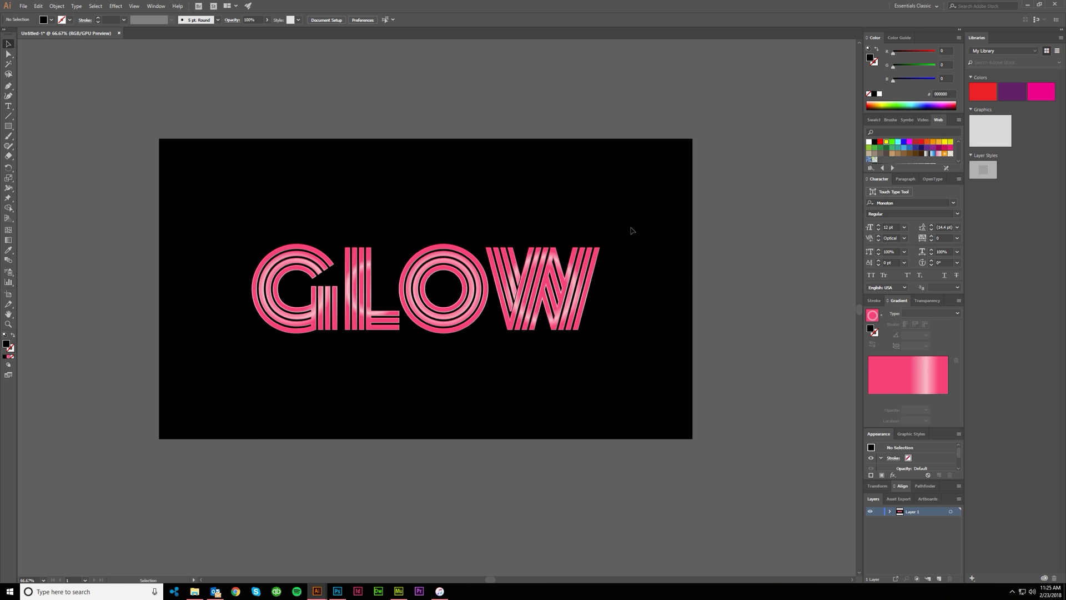
Unlock all objects, select the black background rectangle and lock it again.
{"action": "key", "text": "ctrl+alt"}
{"action": "key", "text": "ctrl+alt"}
{"action": "left_click", "coordinate": [680, 273]}
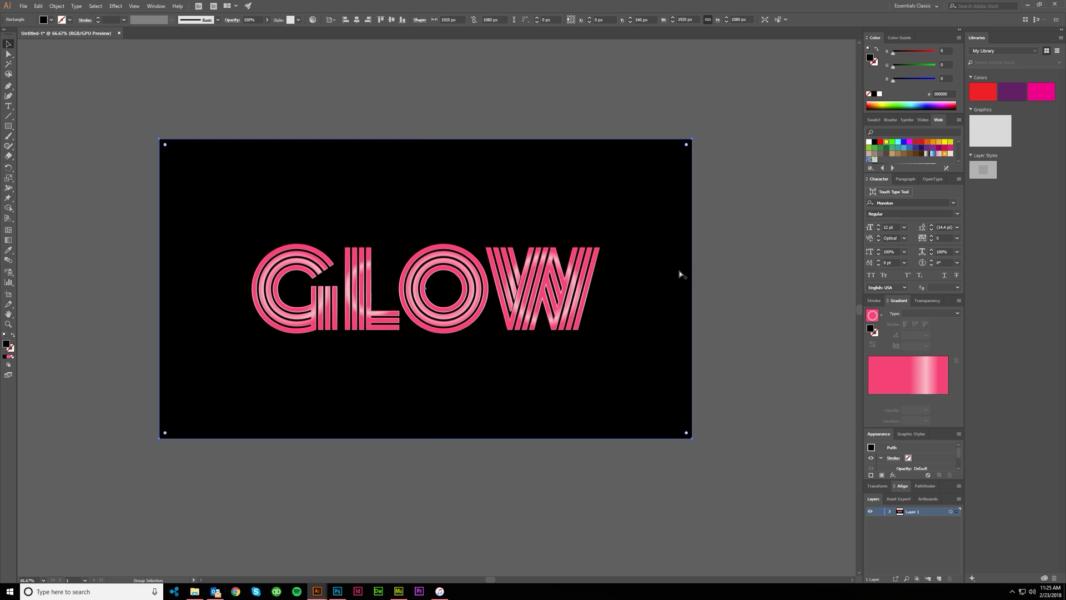
{"action": "left_click", "coordinate": [735, 284]}
{"action": "left_click", "coordinate": [655, 165]}
{"action": "key", "text": "ctrl+2"}
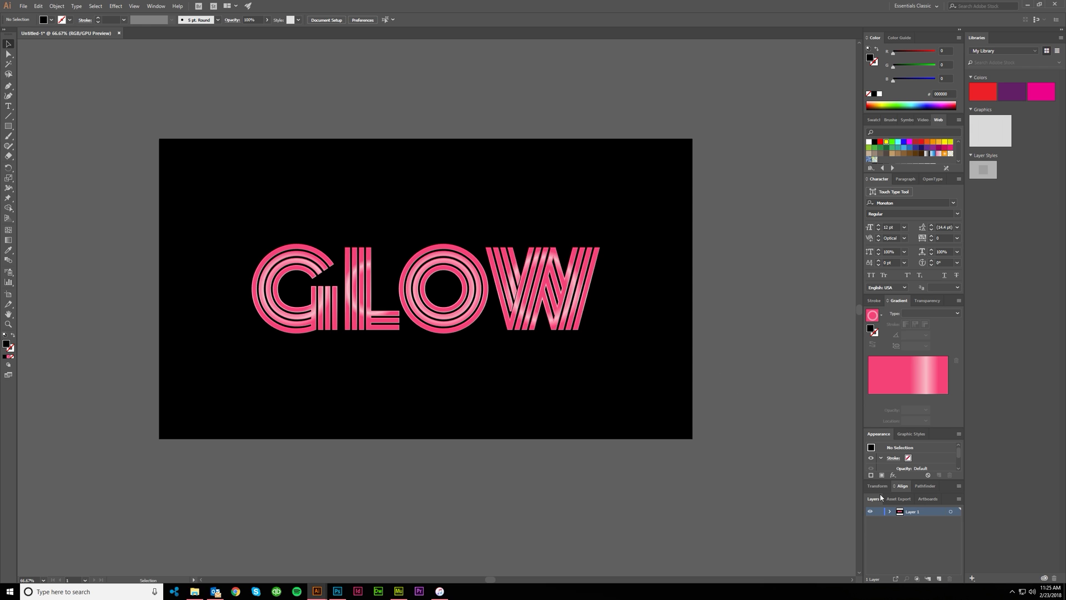
Select all the GLOW lettering and edge shapes and duplicate them in place in front.
{"action": "scroll", "coordinate": [721, 427], "scroll_direction": "left", "scroll_amount": 2}
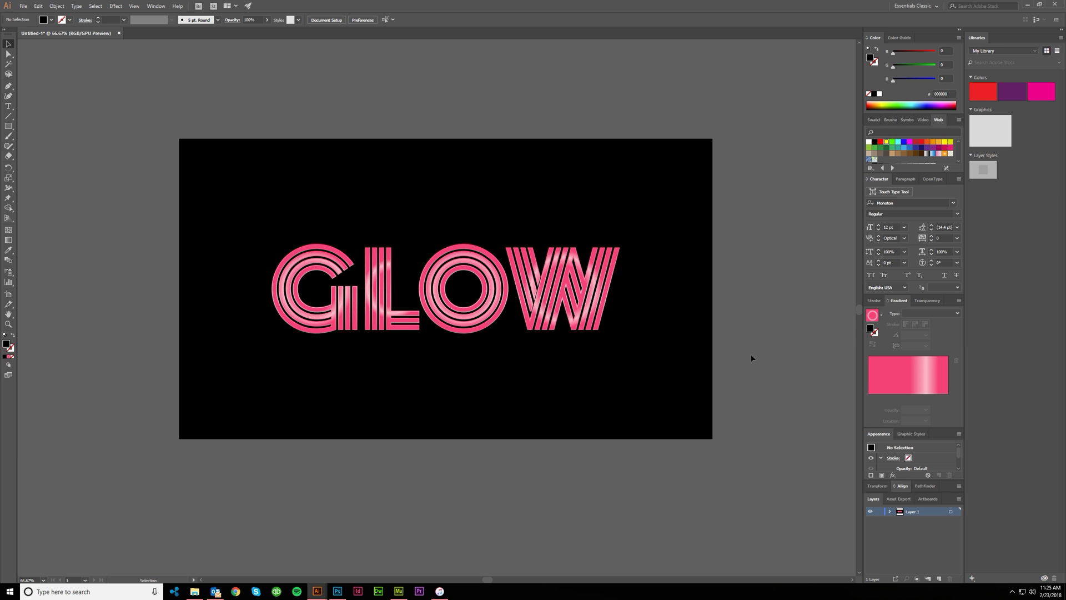
{"action": "left_click_drag", "start_coordinate": [697, 344], "coordinate": [381, 293]}
{"action": "scroll", "coordinate": [409, 325], "scroll_direction": "up", "scroll_amount": 1}
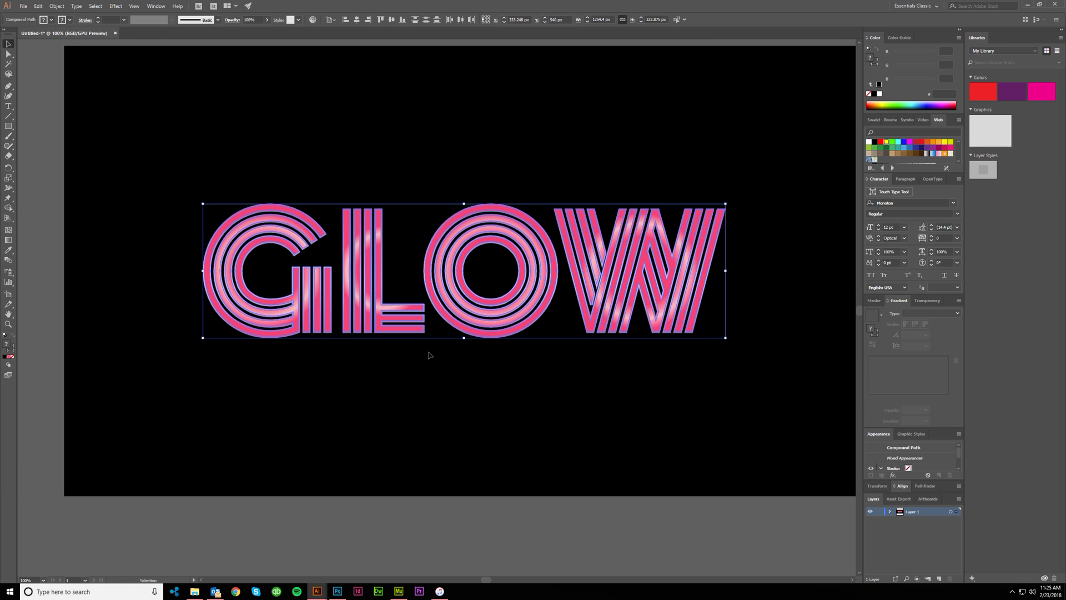
{"action": "scroll", "coordinate": [417, 358], "scroll_direction": "right", "scroll_amount": 3}
{"action": "scroll", "coordinate": [404, 360], "scroll_direction": "left", "scroll_amount": 2}
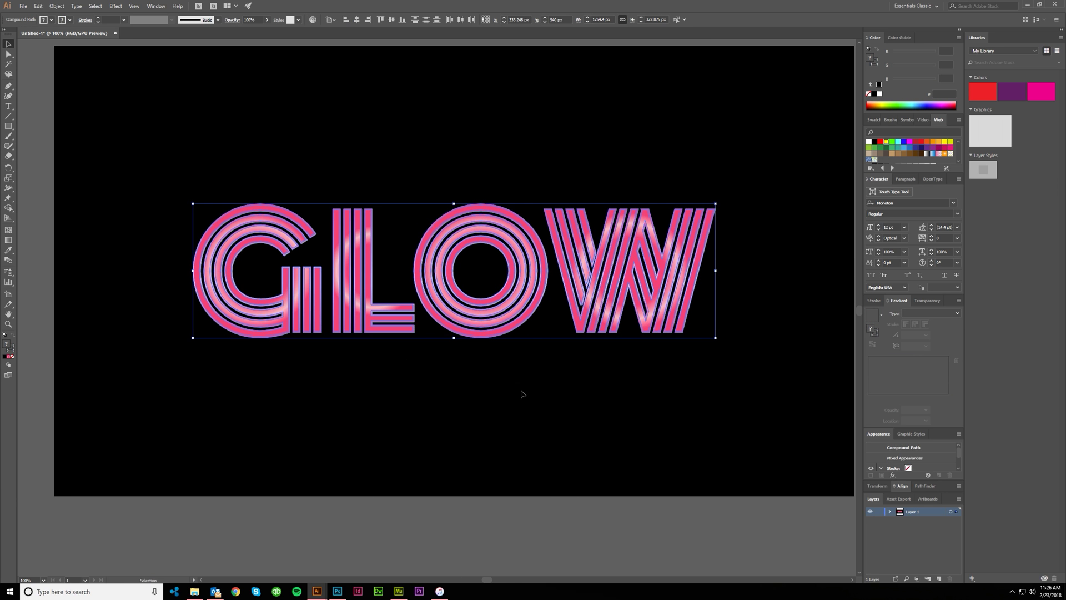
{"action": "left_click", "coordinate": [509, 402]}
{"action": "key", "text": "a"}
{"action": "key", "text": "v"}
{"action": "key", "text": "ctrl+a"}
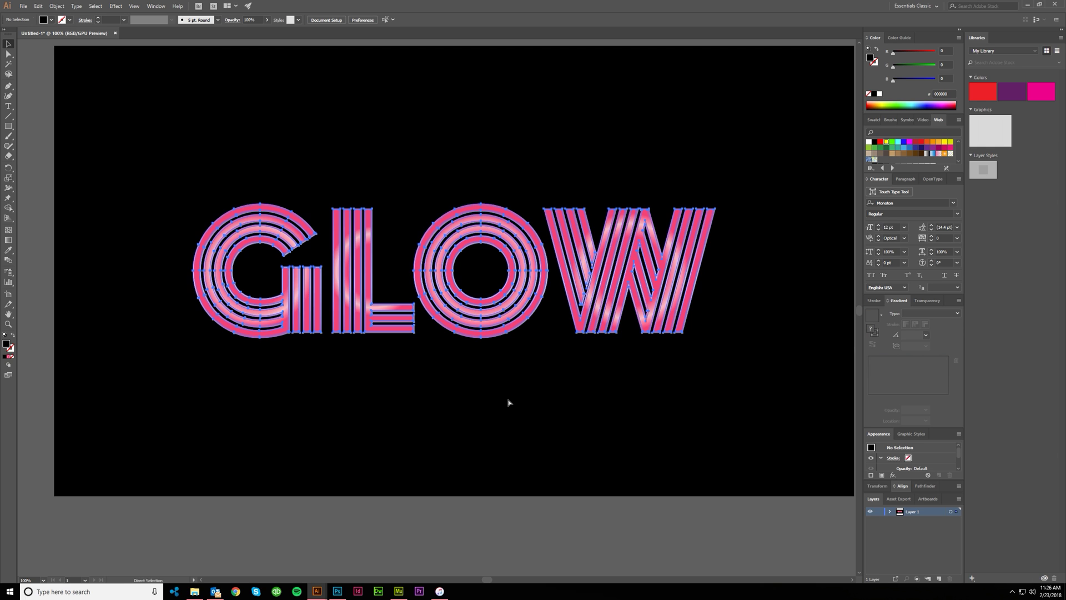
Merge the duplicated lettering and edge shapes into one group with the Pathfinder Unite operation.
{"action": "left_click", "coordinate": [924, 486]}
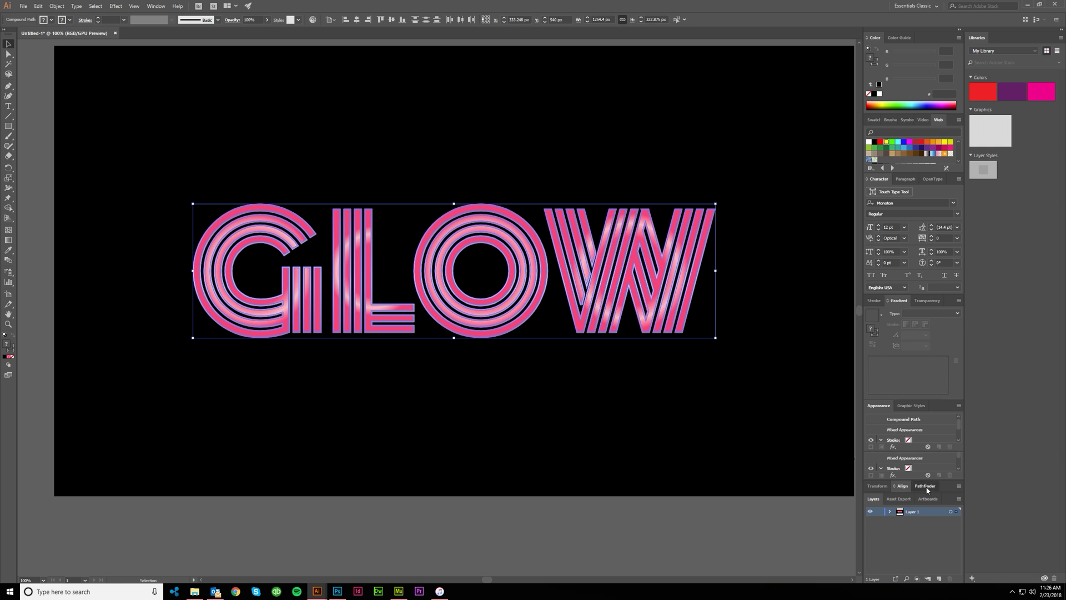
{"action": "left_click", "coordinate": [872, 480]}
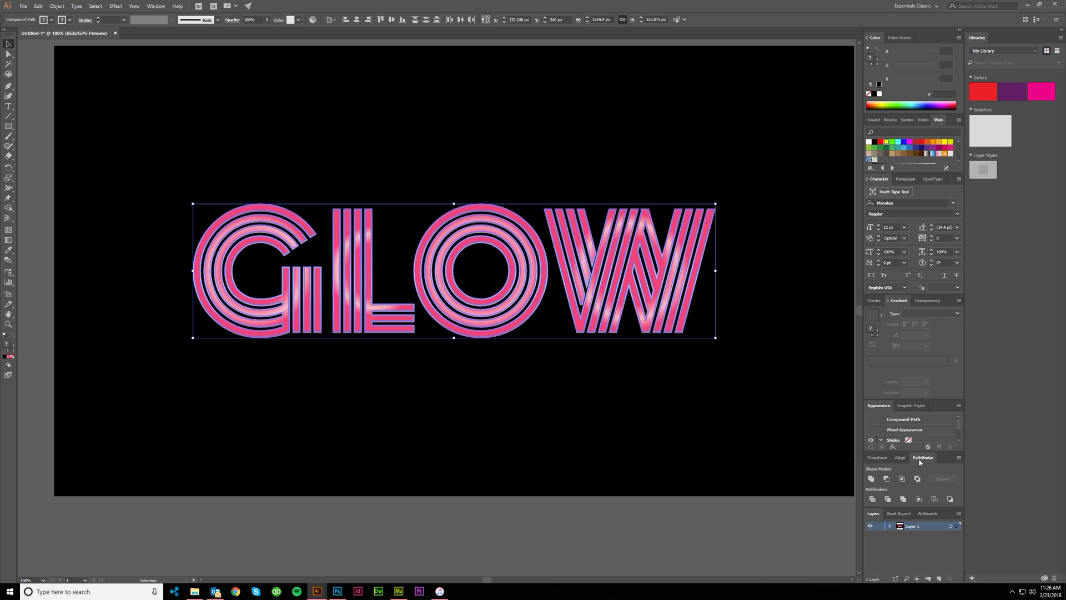
{"action": "left_click", "coordinate": [872, 479]}
{"action": "scroll", "coordinate": [378, 281], "scroll_direction": "up", "scroll_amount": 4}
{"action": "scroll", "coordinate": [367, 283], "scroll_direction": "down", "scroll_amount": 5}
{"action": "scroll", "coordinate": [479, 325], "scroll_direction": "up", "scroll_amount": 2}
{"action": "scroll", "coordinate": [491, 345], "scroll_direction": "down", "scroll_amount": 2}
{"action": "key", "text": "v"}
{"action": "scroll", "coordinate": [526, 351], "scroll_direction": "up", "scroll_amount": 2}
Replace the united lettering's radial gradient fill with the gradient's solid dark pink and deselect it.
{"action": "left_click", "coordinate": [925, 370]}
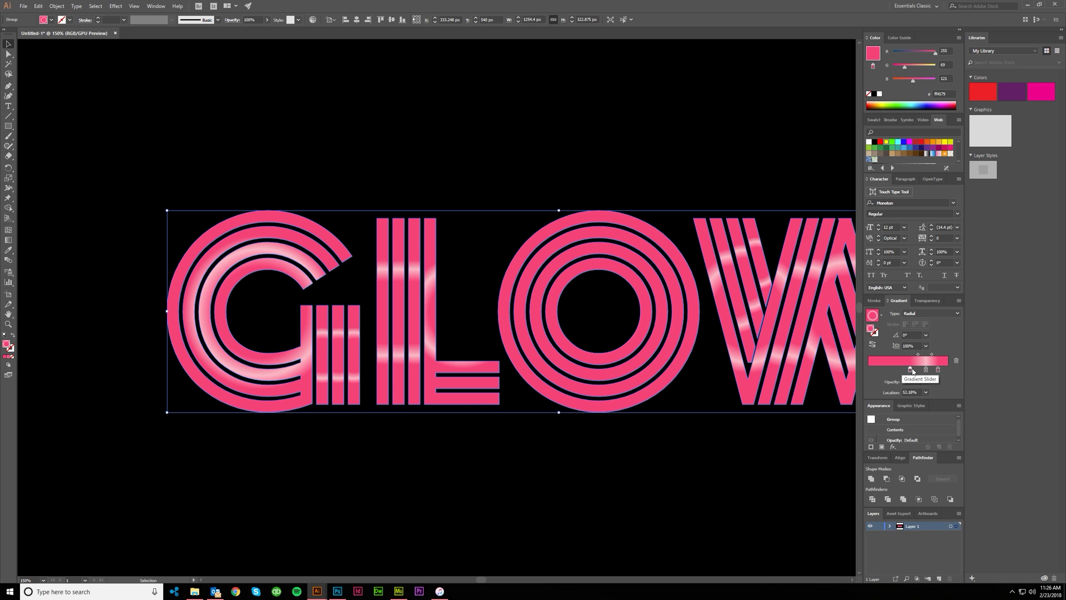
{"action": "left_click", "coordinate": [873, 66]}
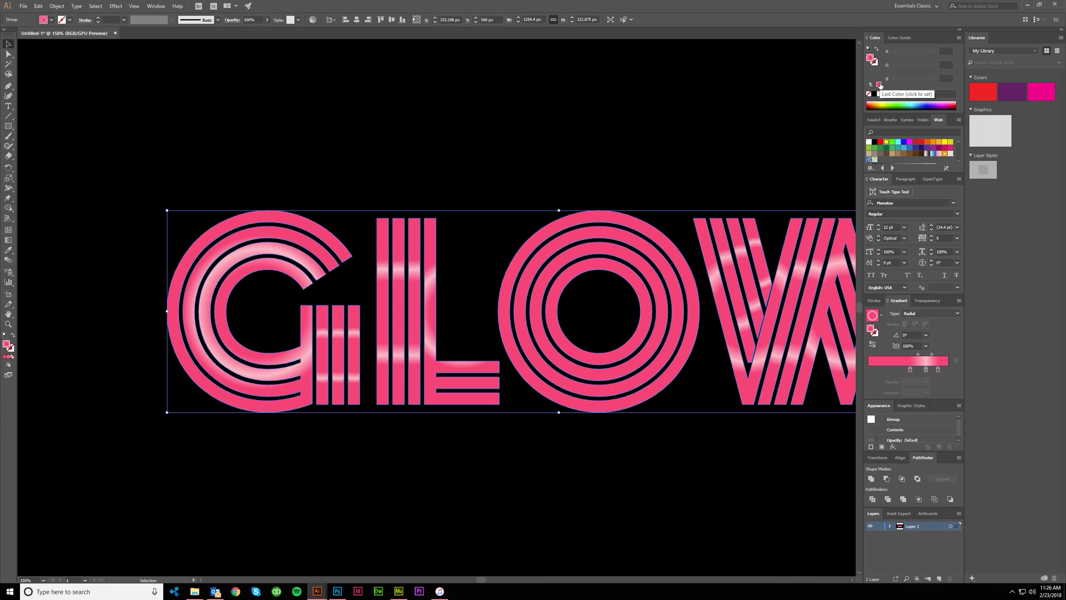
{"action": "left_click", "coordinate": [880, 85]}
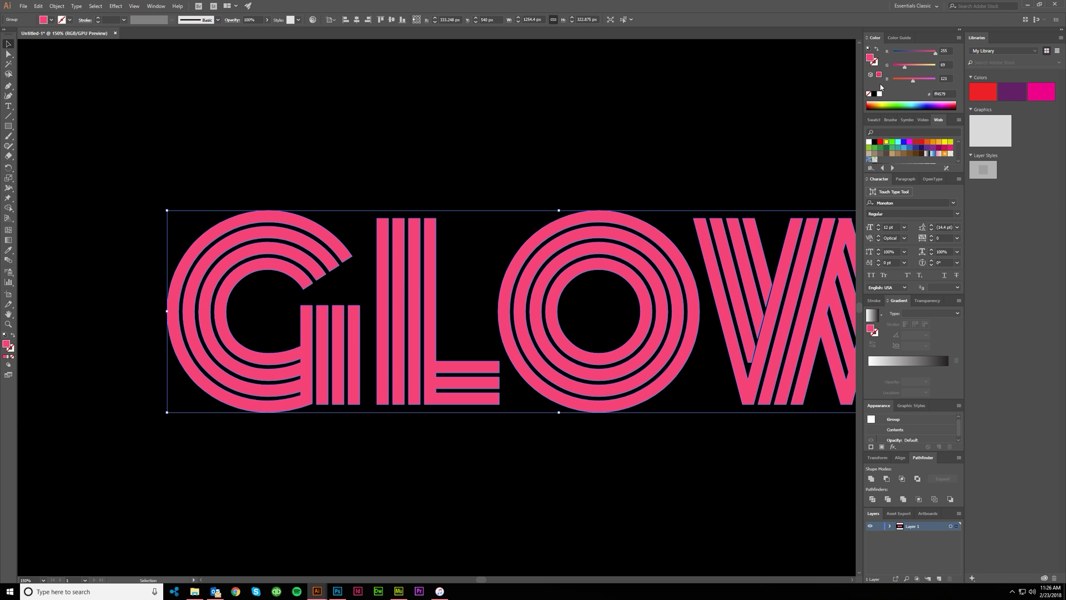
{"action": "scroll", "coordinate": [593, 245], "scroll_direction": "down", "scroll_amount": 2}
{"action": "scroll", "coordinate": [499, 250], "scroll_direction": "right", "scroll_amount": 1}
{"action": "left_click", "coordinate": [552, 301]}
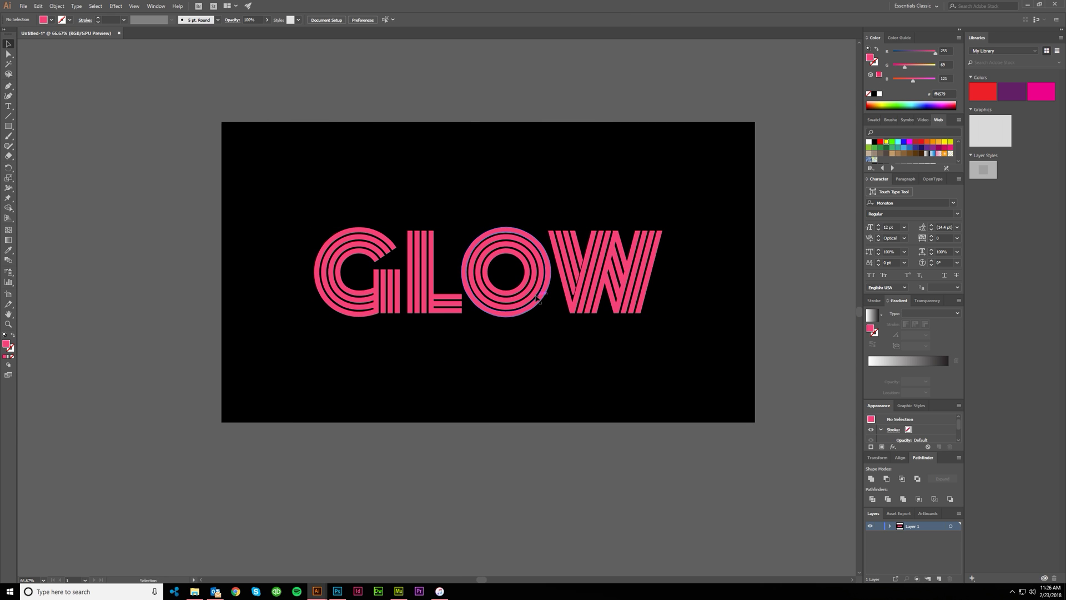
Apply a Gaussian Blur effect with a 30-pixel radius and preview enabled to the solid pink united lettering.
{"action": "left_click", "coordinate": [529, 294]}
{"action": "key", "text": "ctrl+plus"}
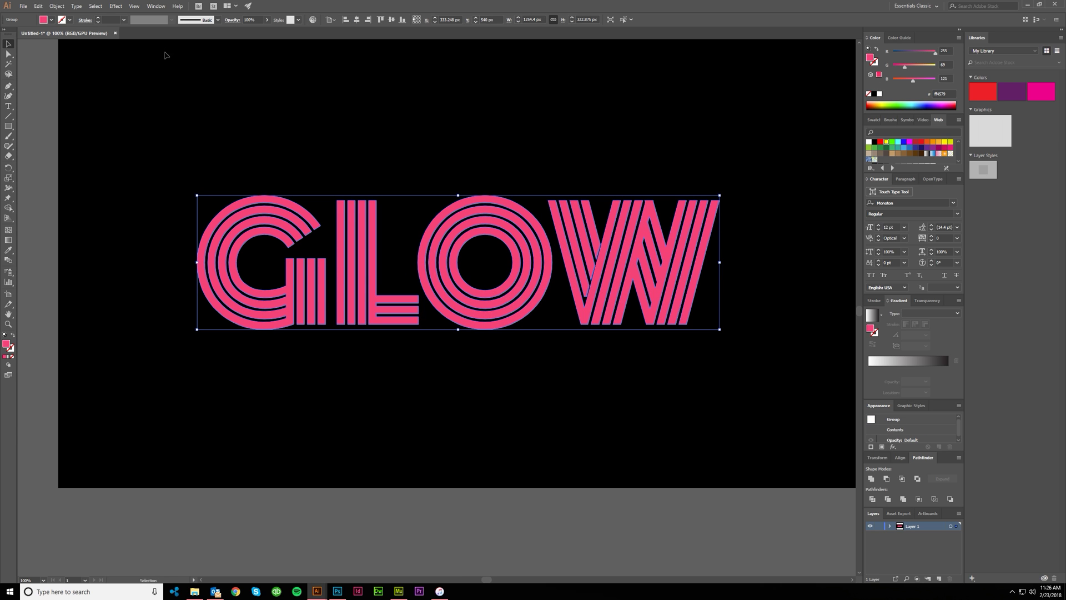
{"action": "left_click", "coordinate": [113, 6]}
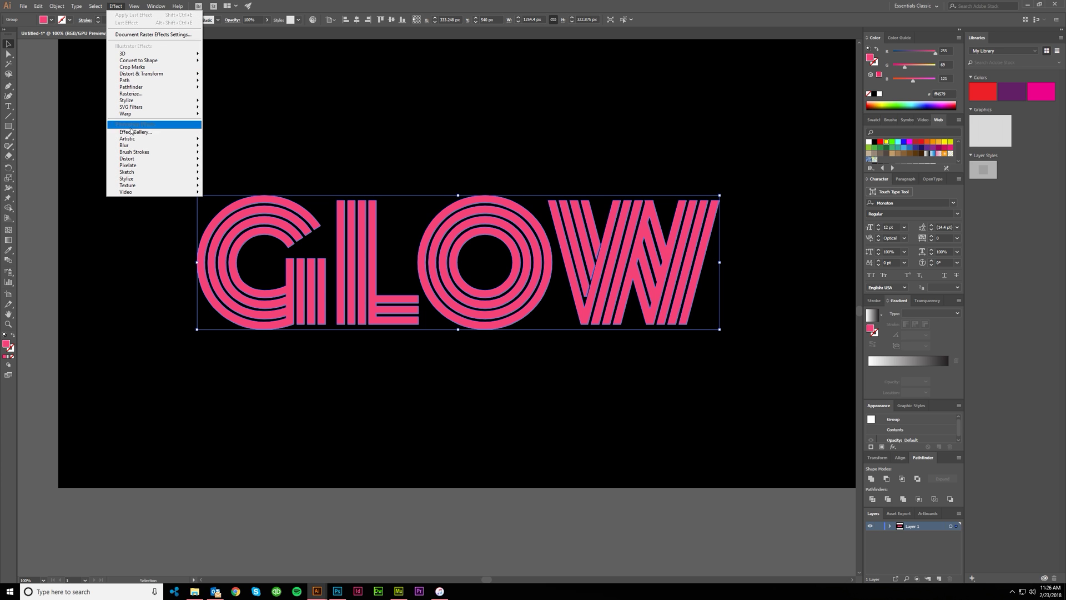
{"action": "mouse_move", "coordinate": [132, 146]}
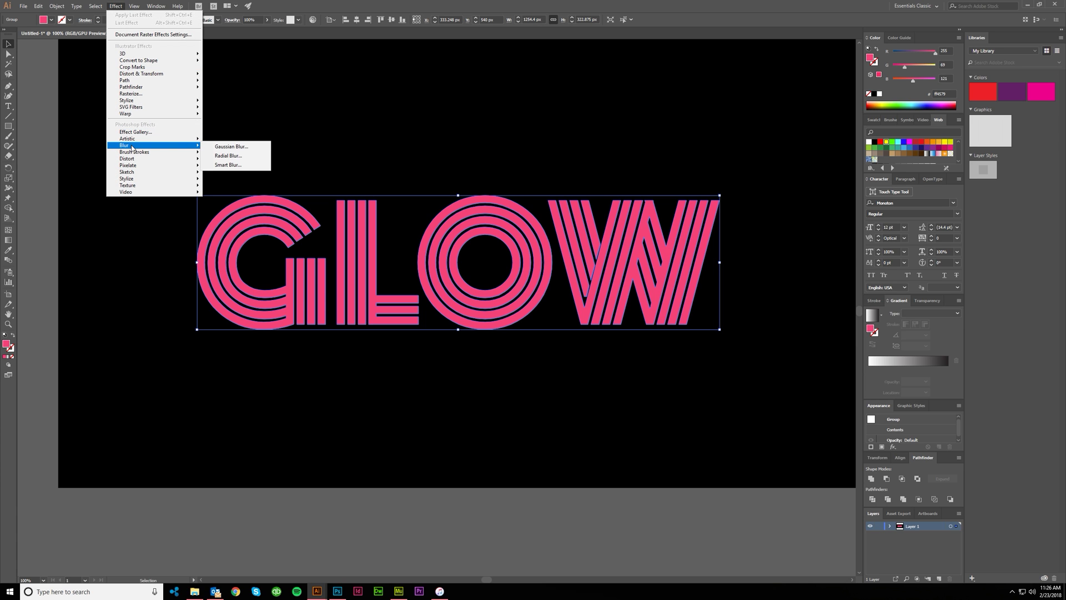
{"action": "left_click", "coordinate": [265, 149]}
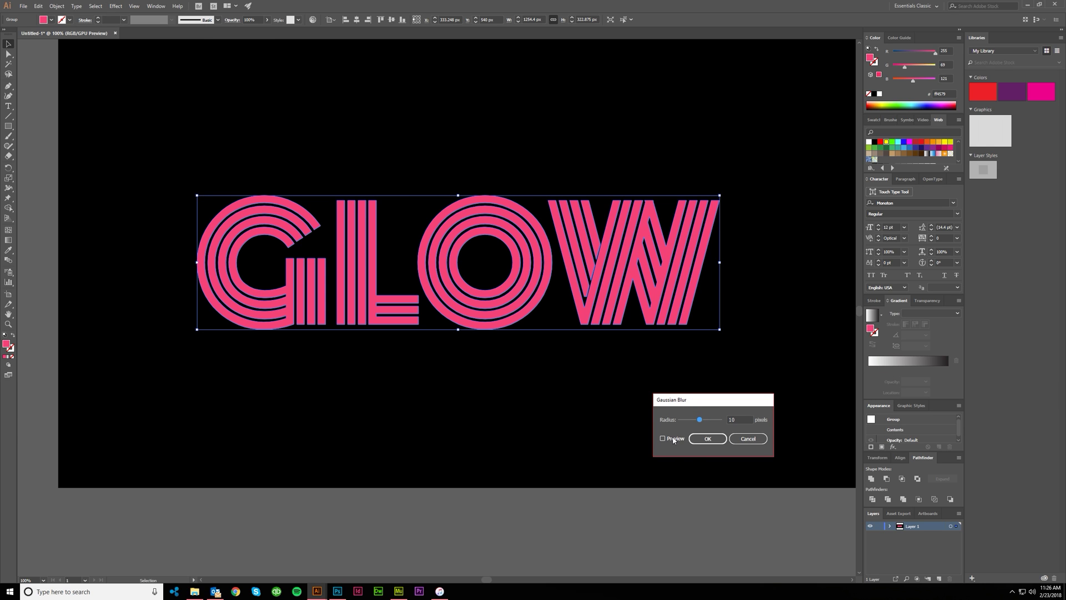
{"action": "left_click", "coordinate": [672, 439]}
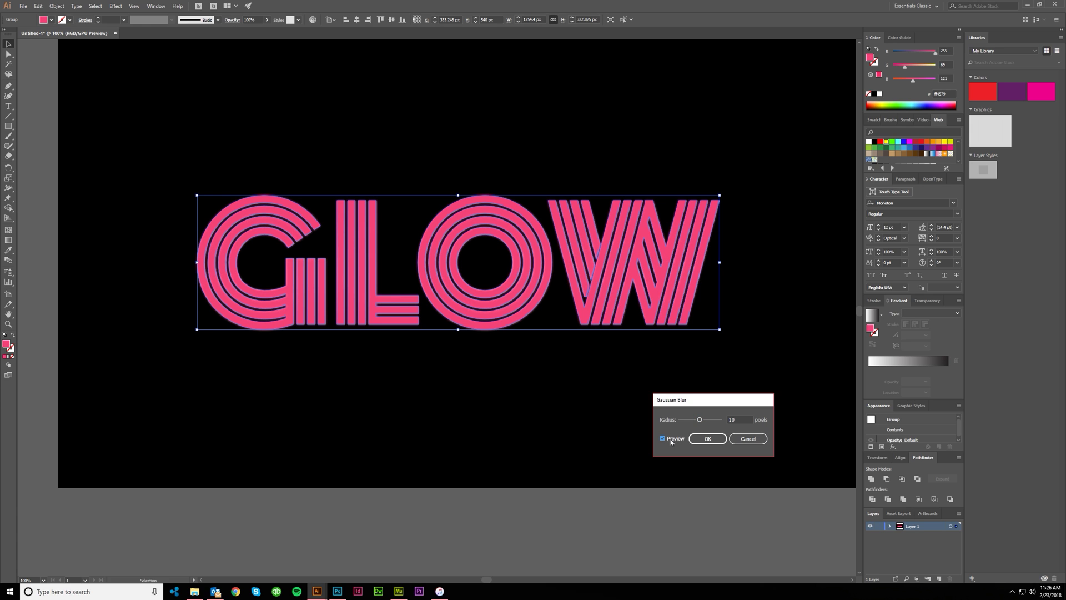
{"action": "left_click", "coordinate": [738, 421]}
{"action": "key", "text": "shift+Up"}
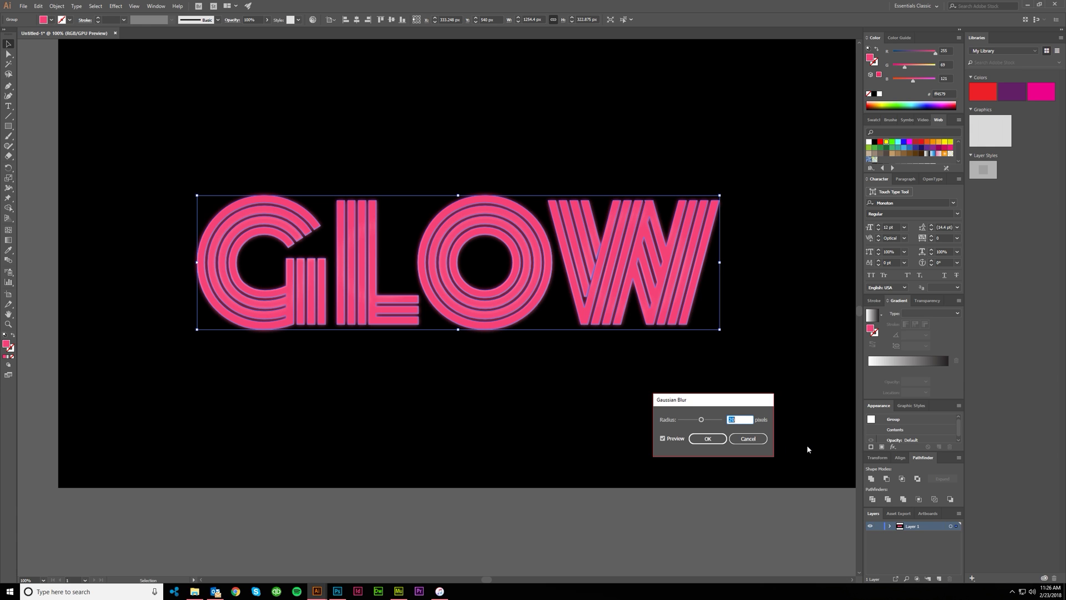
{"action": "key", "text": "shift+Up"}
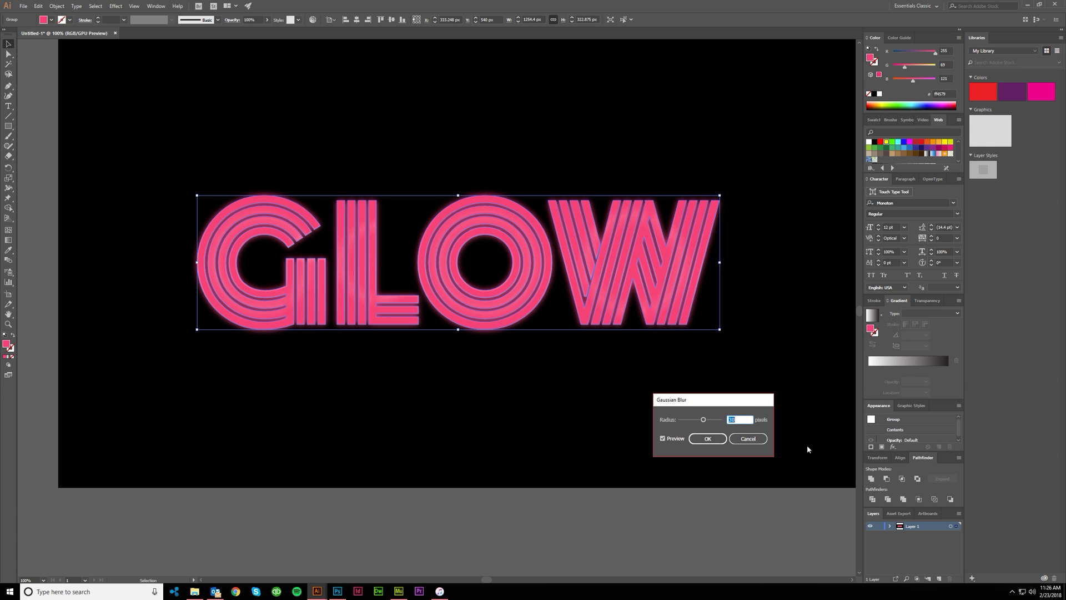
{"action": "left_click", "coordinate": [712, 438]}
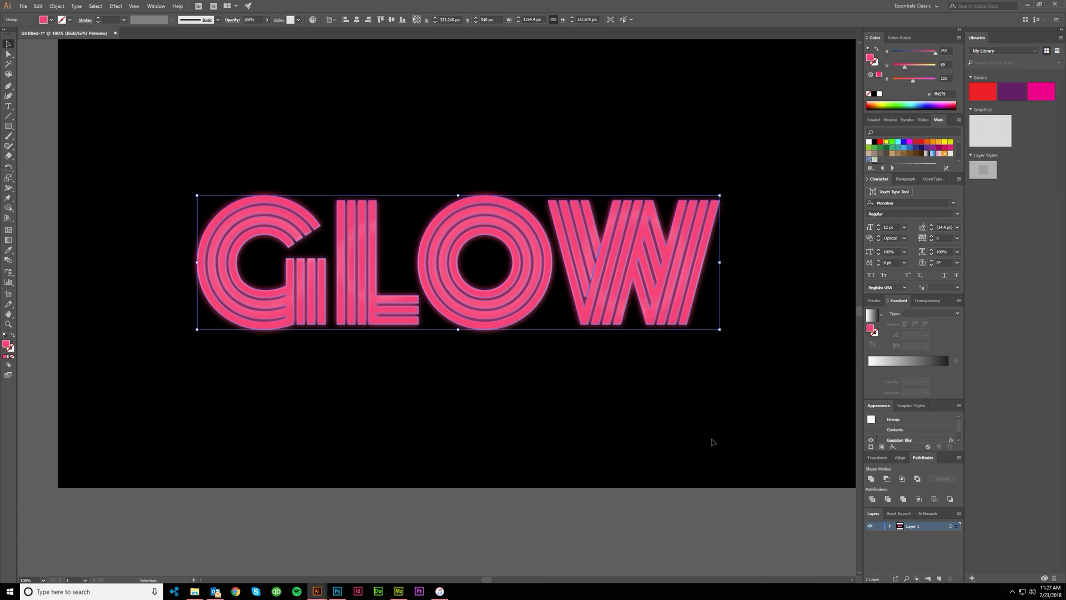
Send the blurred pink lettering behind the gradient GLOW letters.
{"action": "key", "text": "a"}
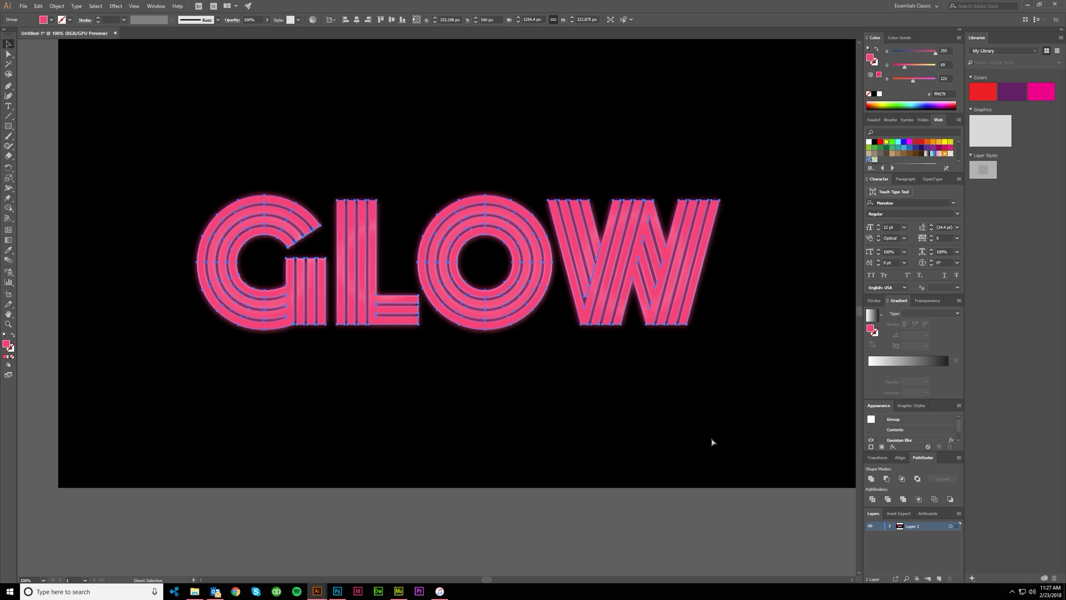
{"action": "key", "text": "v"}
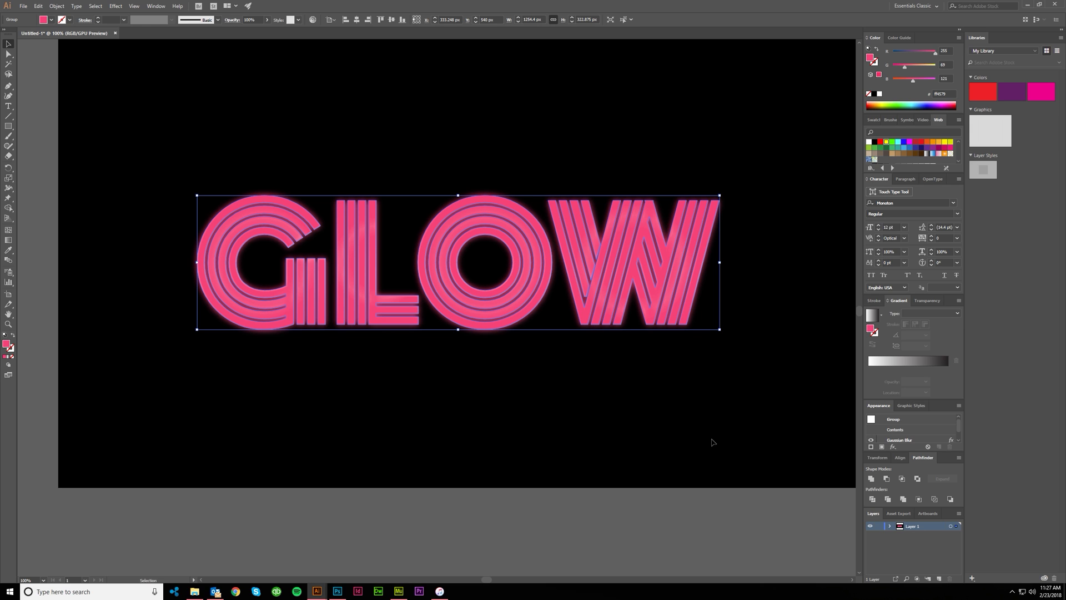
{"action": "key", "text": "a"}
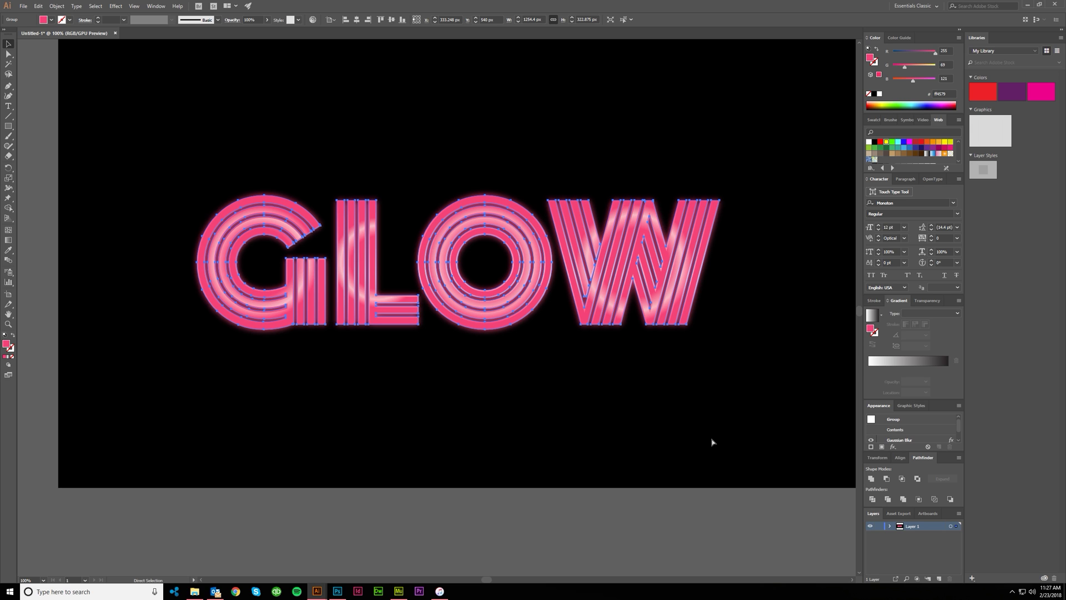
Try to send the blurred pink lettering one more level backward in the stacking order.
{"action": "key", "text": "v"}
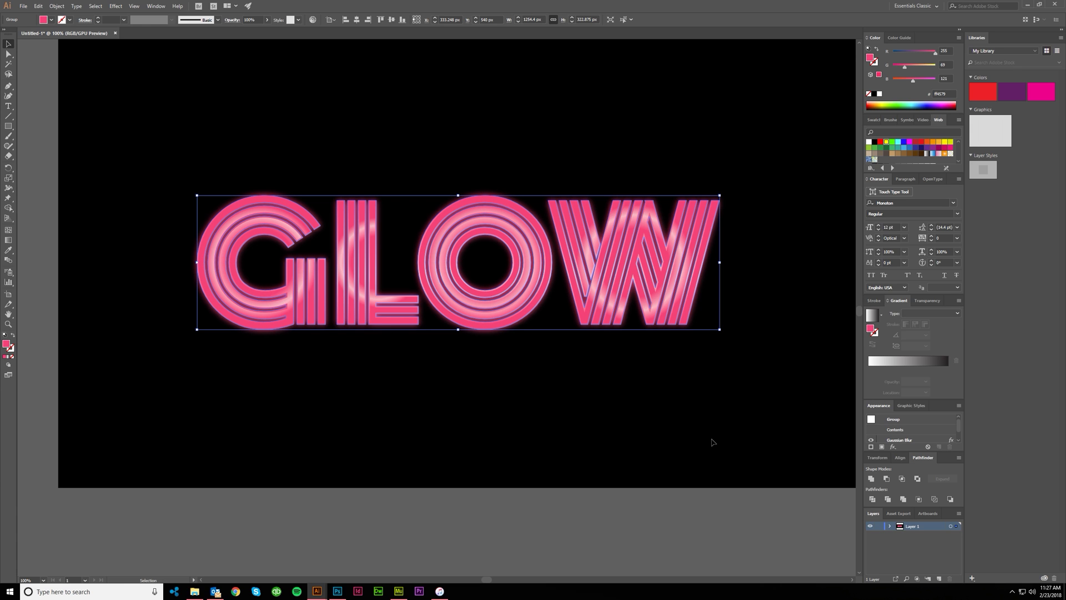
{"action": "key", "text": "ctrl"}
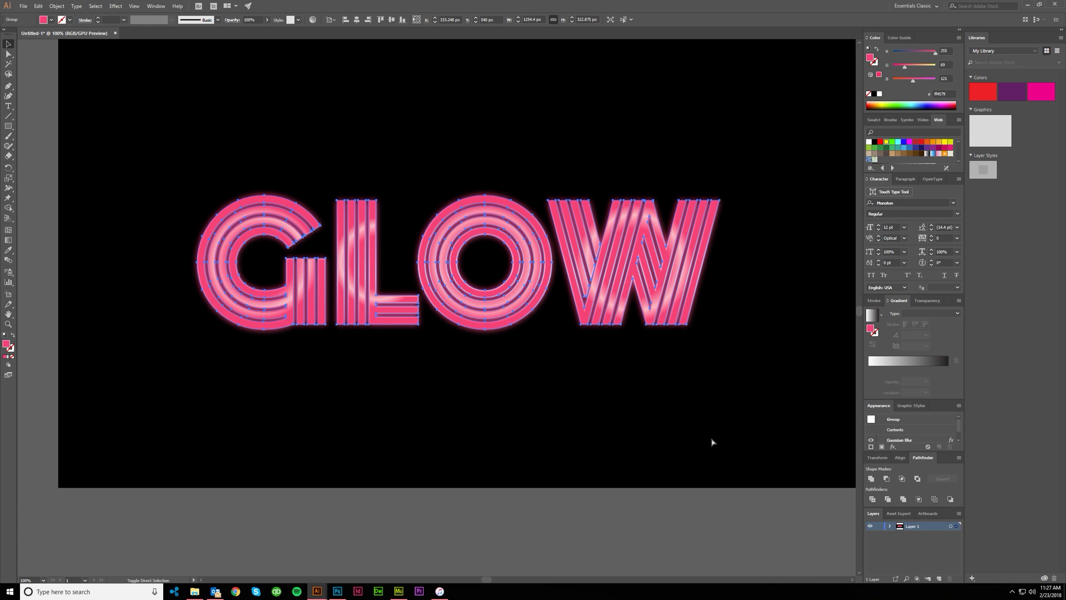
{"action": "key", "text": "ctrl+["}
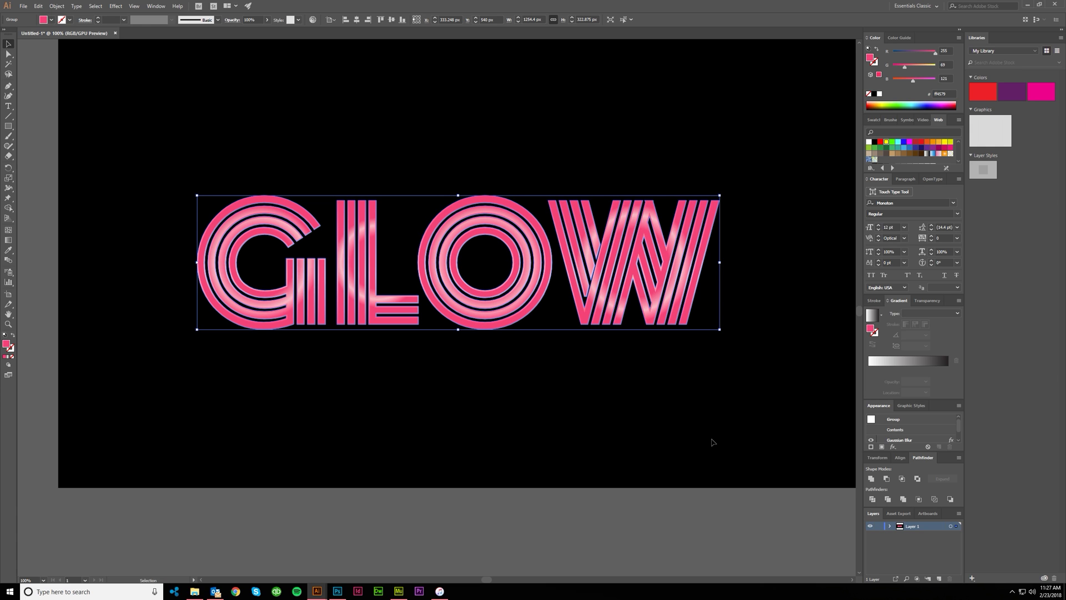
{"action": "key", "text": "a"}
{"action": "key", "text": "v"}
Examine the blurred pink glow around the GLOW letters at several magnifications, and deselect the lettering.
{"action": "scroll", "coordinate": [459, 428], "scroll_direction": "down", "scroll_amount": 2}
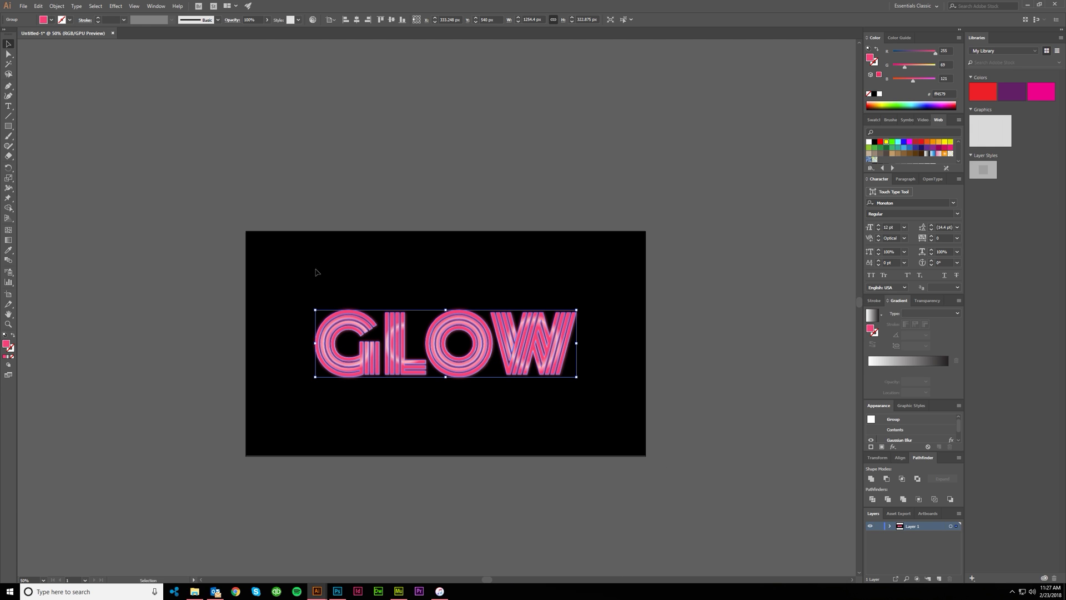
{"action": "scroll", "coordinate": [468, 295], "scroll_direction": "up", "scroll_amount": 1}
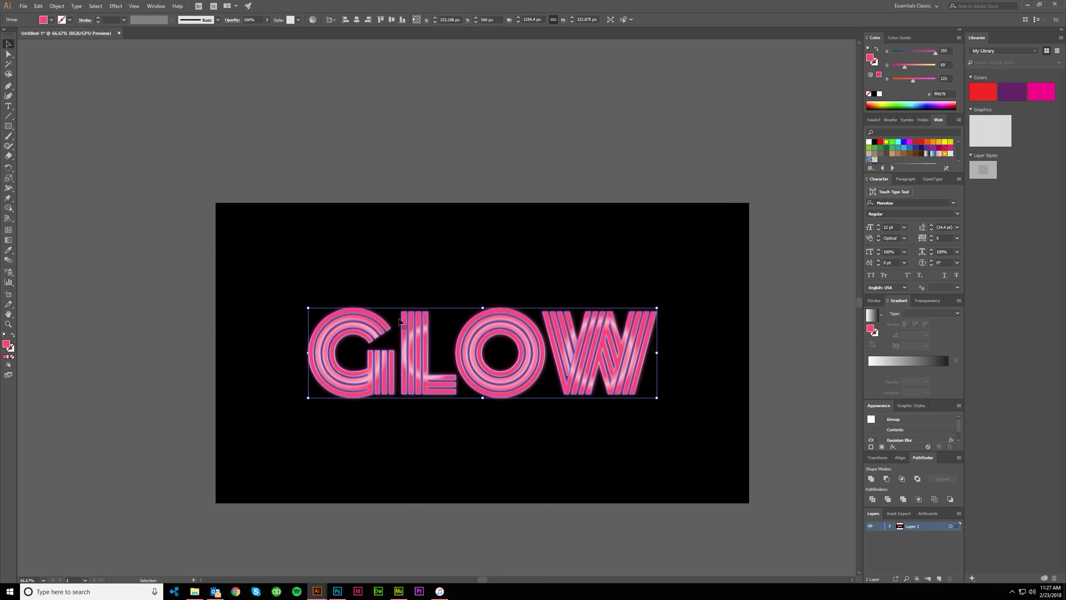
{"action": "scroll", "coordinate": [481, 393], "scroll_direction": "up", "scroll_amount": 1}
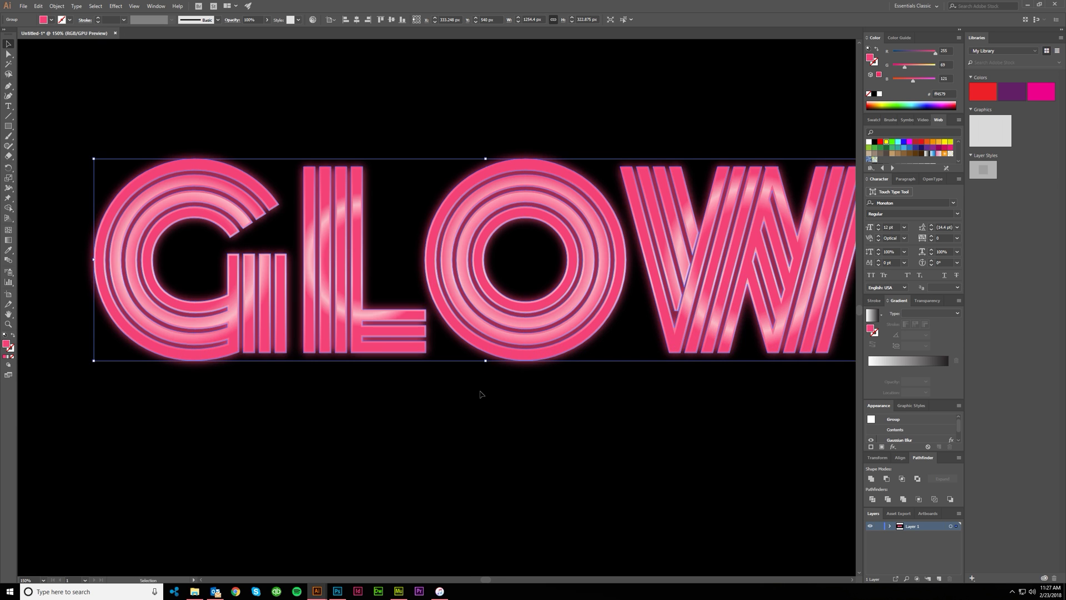
{"action": "scroll", "coordinate": [483, 385], "scroll_direction": "down", "scroll_amount": 1}
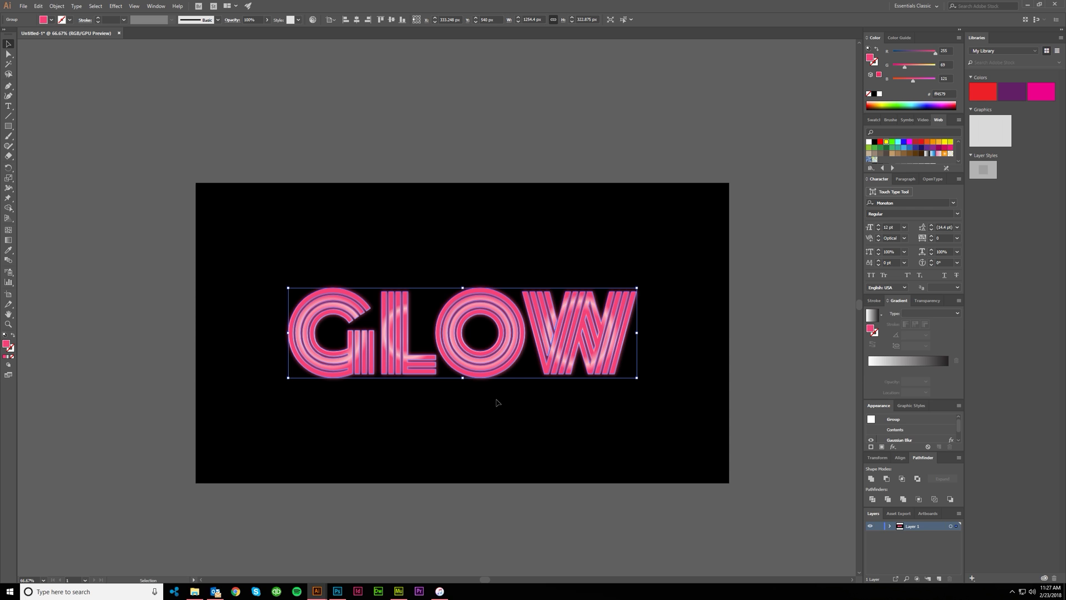
{"action": "scroll", "coordinate": [371, 399], "scroll_direction": "up", "scroll_amount": 2}
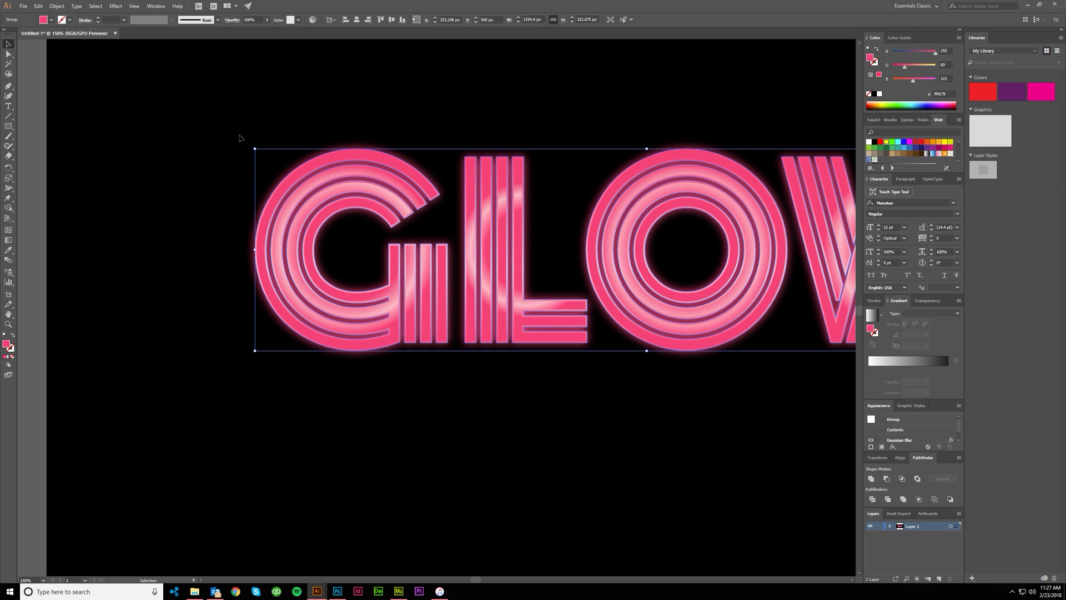
{"action": "scroll", "coordinate": [146, 203], "scroll_direction": "down", "scroll_amount": 2}
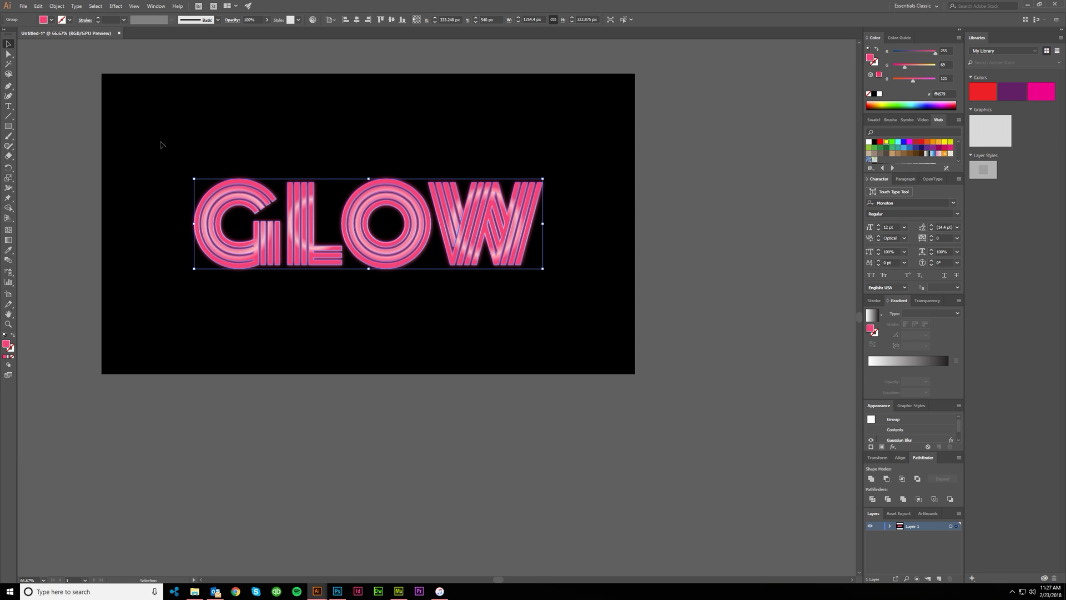
{"action": "scroll", "coordinate": [160, 144], "scroll_direction": "up", "scroll_amount": 1}
{"action": "scroll", "coordinate": [518, 485], "scroll_direction": "right", "scroll_amount": 3}
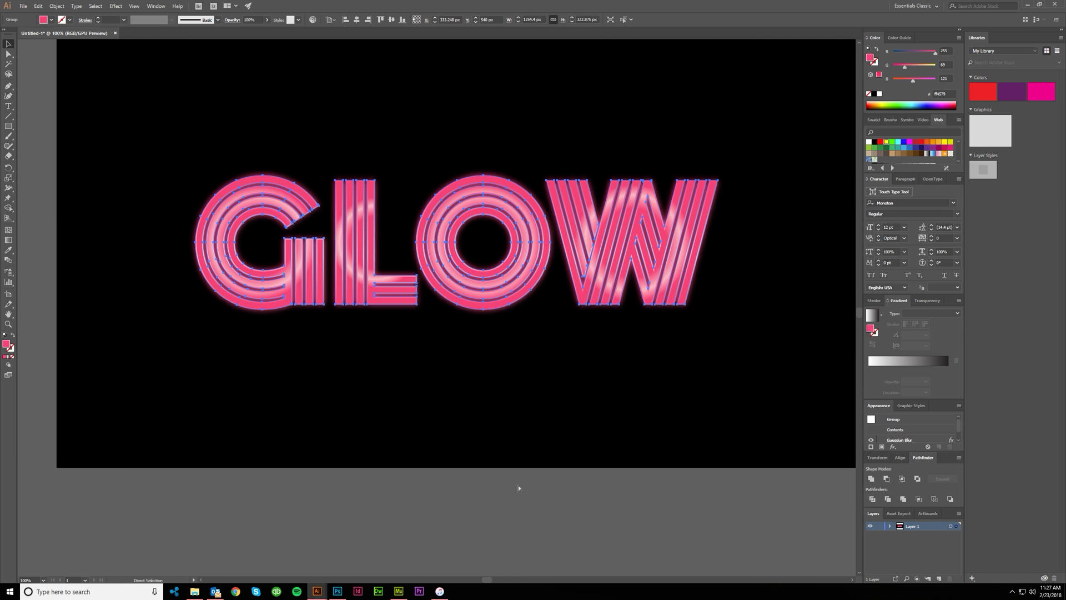
{"action": "left_click", "coordinate": [506, 485]}
{"action": "scroll", "coordinate": [459, 473], "scroll_direction": "right", "scroll_amount": 2}
{"action": "scroll", "coordinate": [459, 476], "scroll_direction": "up", "scroll_amount": 1}
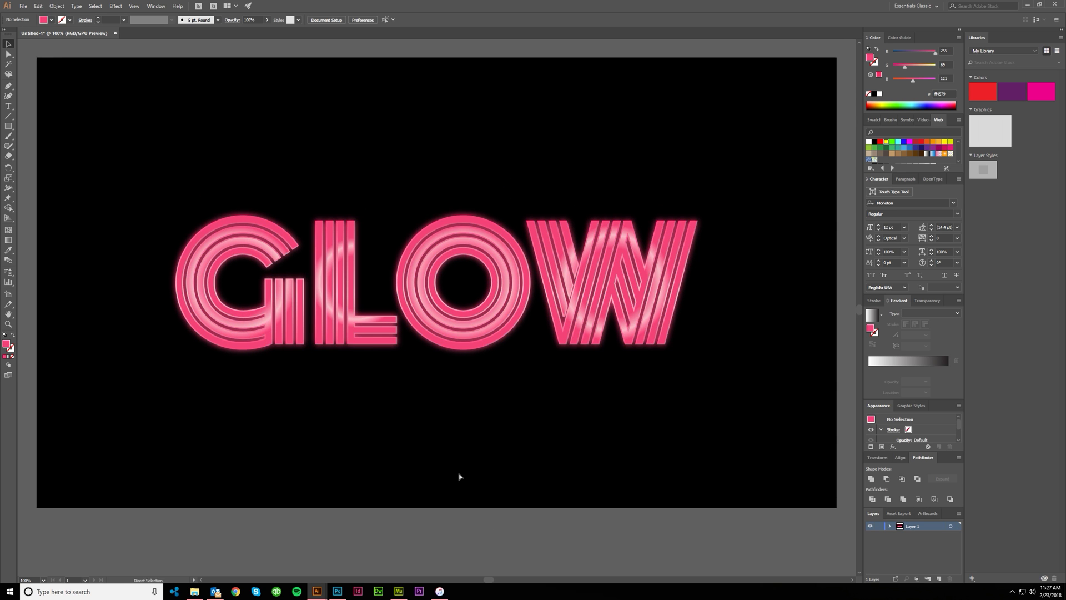
Inspect the deselected lettering's glow close up along the letter edges and in the context of the whole artboard.
{"action": "scroll", "coordinate": [459, 476], "scroll_direction": "left", "scroll_amount": 1}
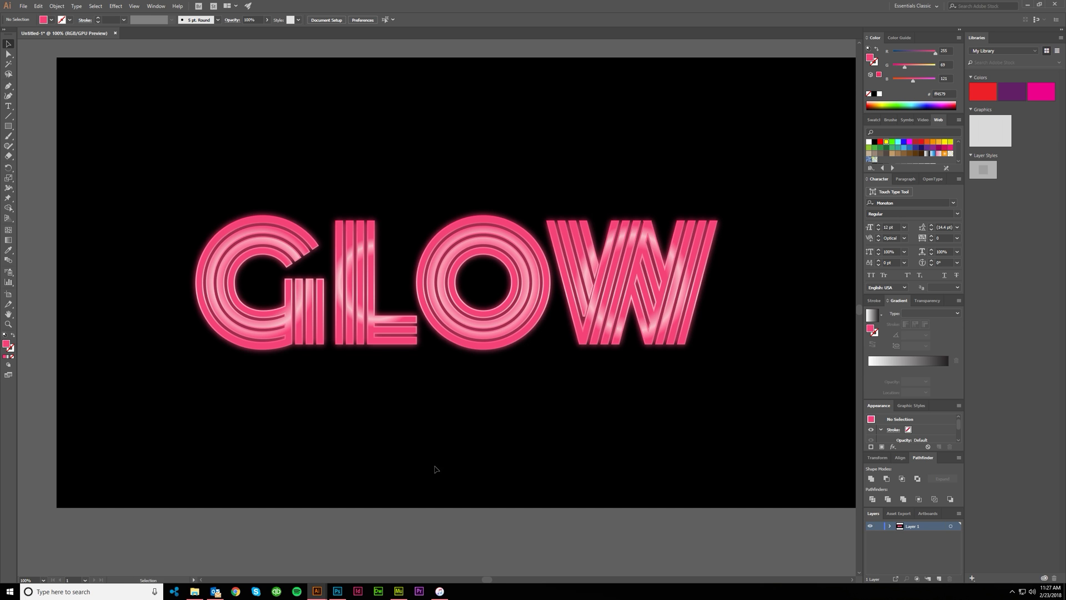
{"action": "scroll", "coordinate": [411, 452], "scroll_direction": "down", "scroll_amount": 2}
{"action": "scroll", "coordinate": [440, 469], "scroll_direction": "left", "scroll_amount": 1}
{"action": "scroll", "coordinate": [498, 436], "scroll_direction": "up", "scroll_amount": 2}
{"action": "scroll", "coordinate": [499, 355], "scroll_direction": "up", "scroll_amount": 2}
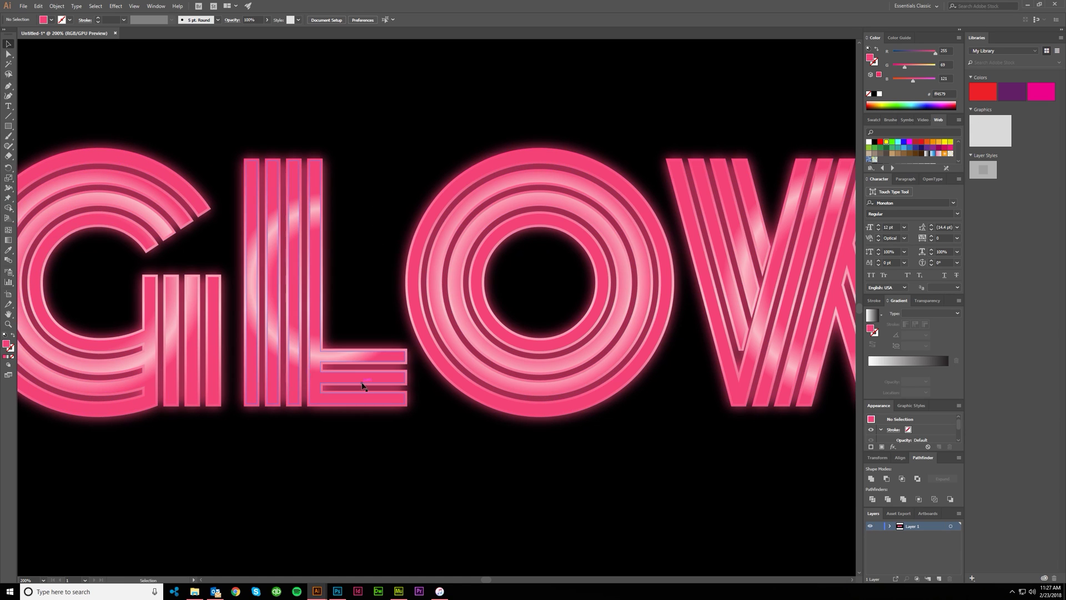
{"action": "scroll", "coordinate": [278, 283], "scroll_direction": "left", "scroll_amount": 3}
{"action": "key", "text": "v"}
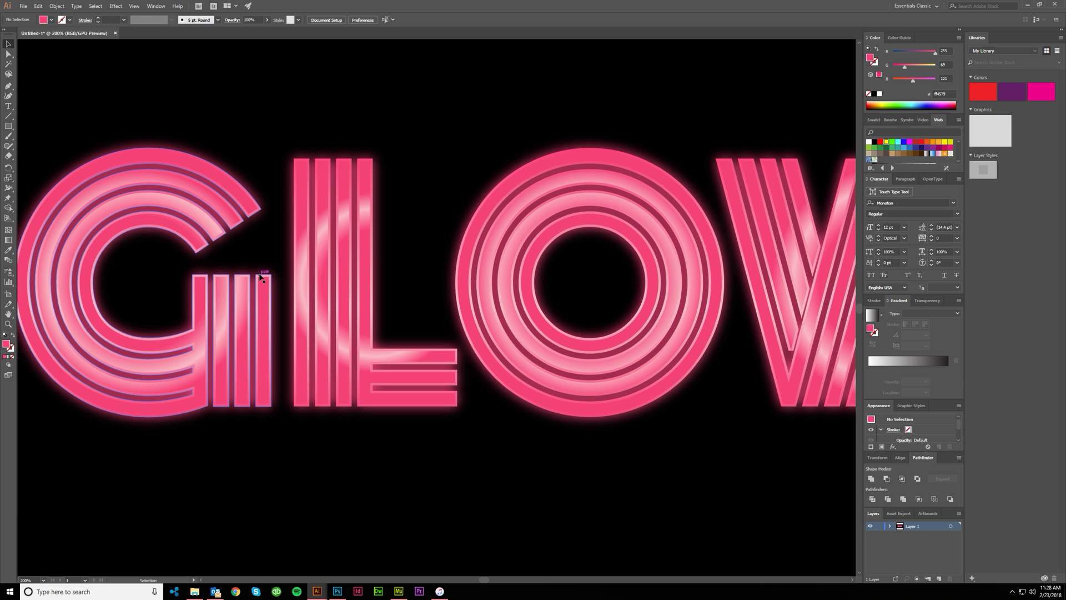
{"action": "key", "text": "ctrl+minus"}
{"action": "scroll", "coordinate": [455, 419], "scroll_direction": "right", "scroll_amount": 2}
{"action": "scroll", "coordinate": [455, 419], "scroll_direction": "left", "scroll_amount": 3}
{"action": "scroll", "coordinate": [467, 433], "scroll_direction": "left", "scroll_amount": 1}
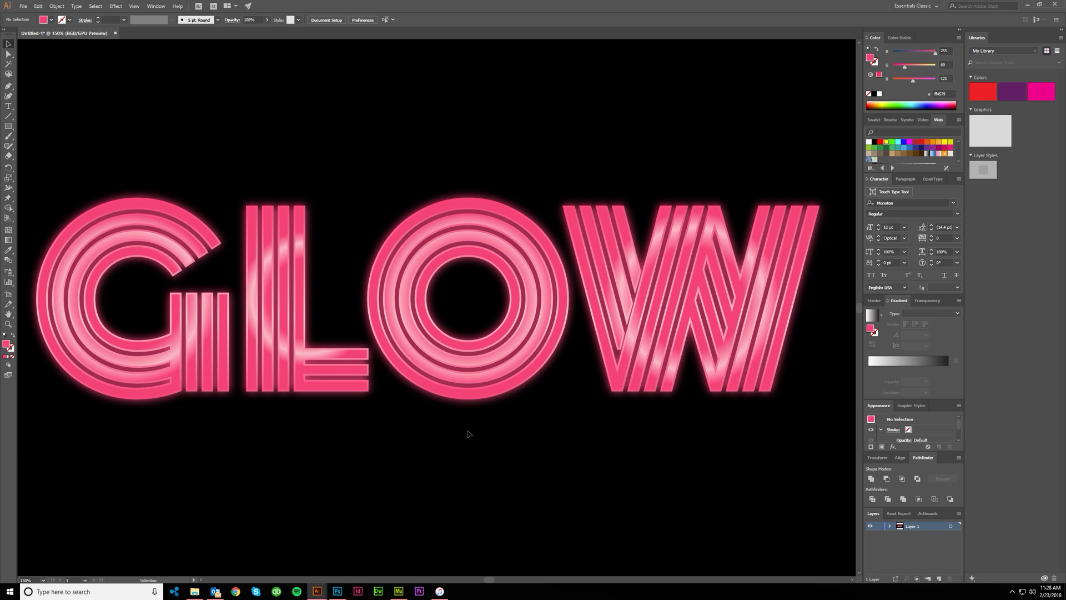
{"action": "scroll", "coordinate": [467, 434], "scroll_direction": "left", "scroll_amount": 1}
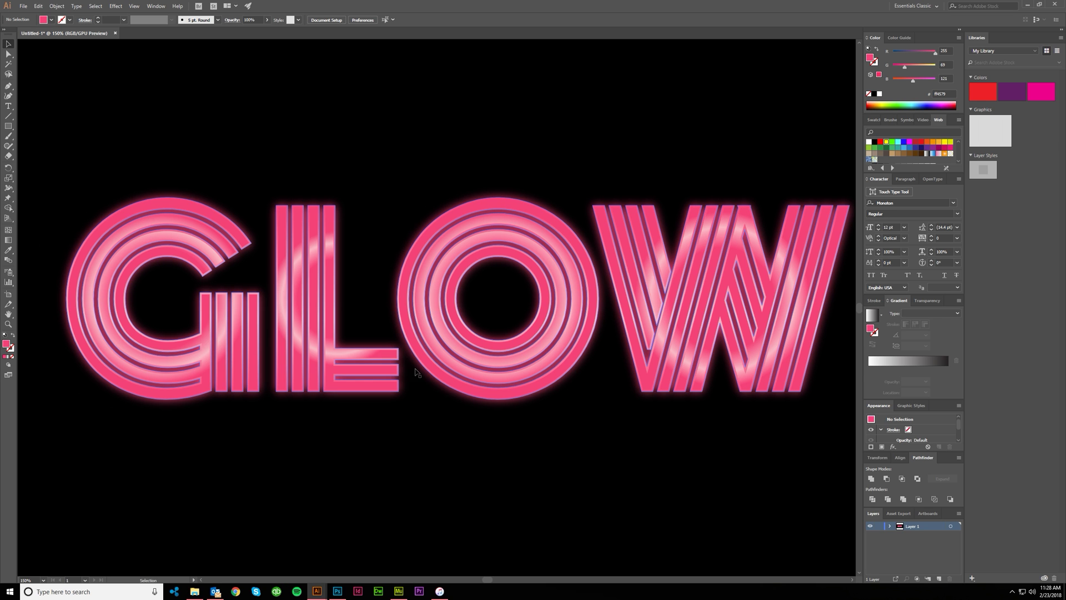
{"action": "scroll", "coordinate": [404, 374], "scroll_direction": "up", "scroll_amount": 4}
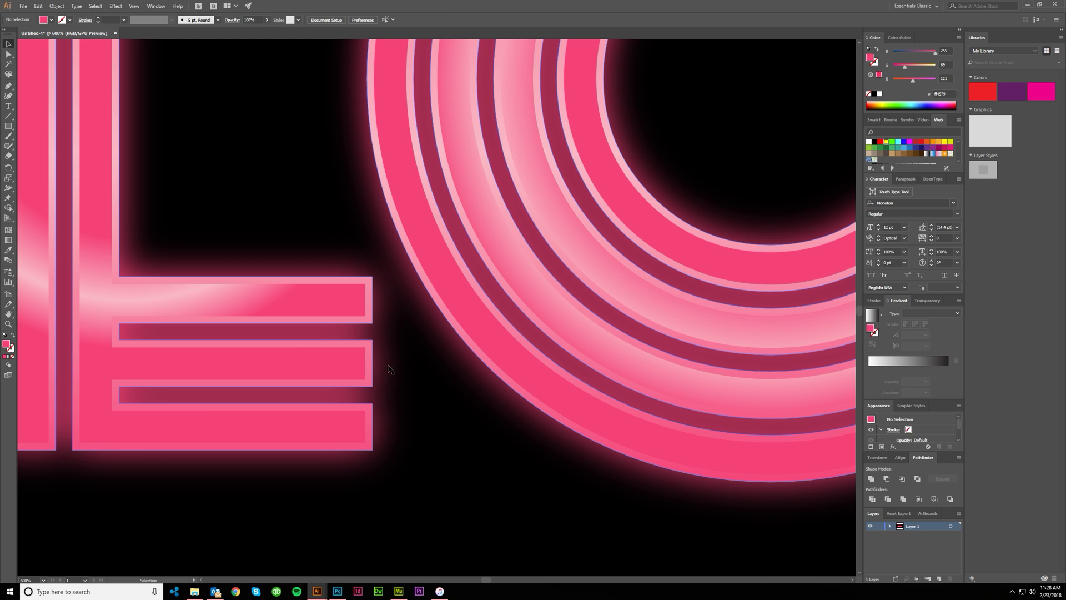
{"action": "scroll", "coordinate": [375, 468], "scroll_direction": "down", "scroll_amount": 6}
{"action": "scroll", "coordinate": [352, 482], "scroll_direction": "up", "scroll_amount": 3}
{"action": "scroll", "coordinate": [355, 485], "scroll_direction": "down", "scroll_amount": 3}
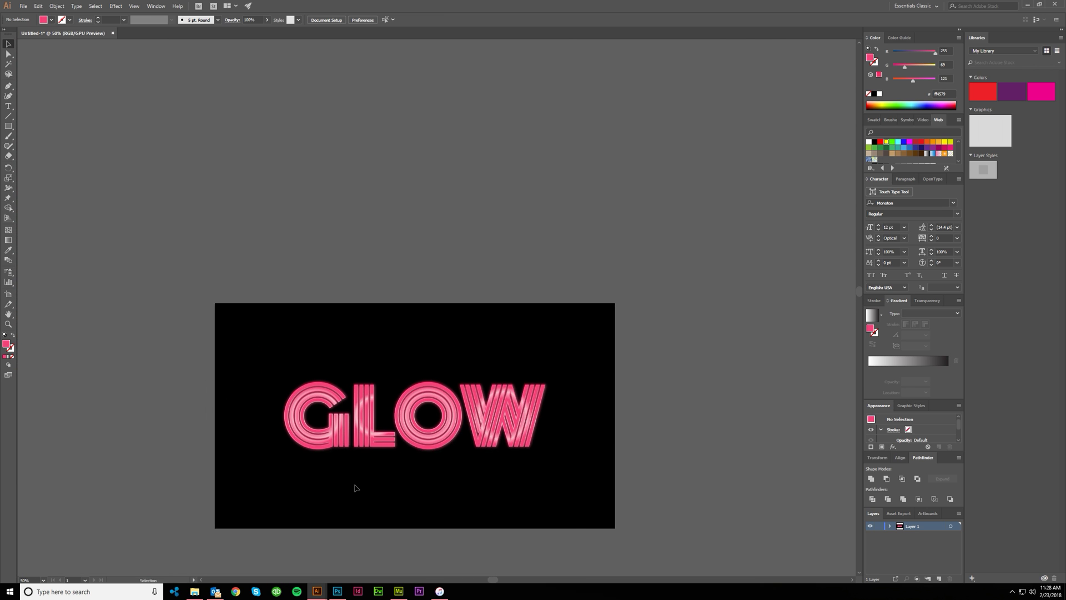
Try to pick the dark pink gradient stop of the W's lettering shape.
{"action": "scroll", "coordinate": [355, 488], "scroll_direction": "up", "scroll_amount": 1}
{"action": "left_click", "coordinate": [435, 452]}
{"action": "left_click", "coordinate": [719, 205]}
{"action": "scroll", "coordinate": [572, 336], "scroll_direction": "up", "scroll_amount": 2}
{"action": "key", "text": "a"}
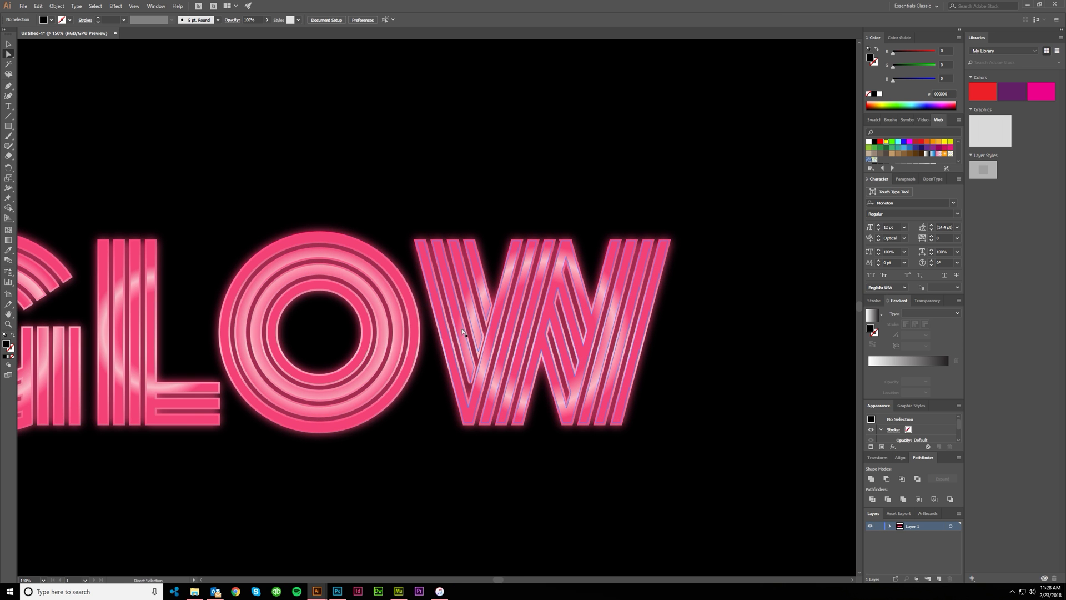
{"action": "left_click", "coordinate": [478, 361]}
{"action": "left_click", "coordinate": [910, 370]}
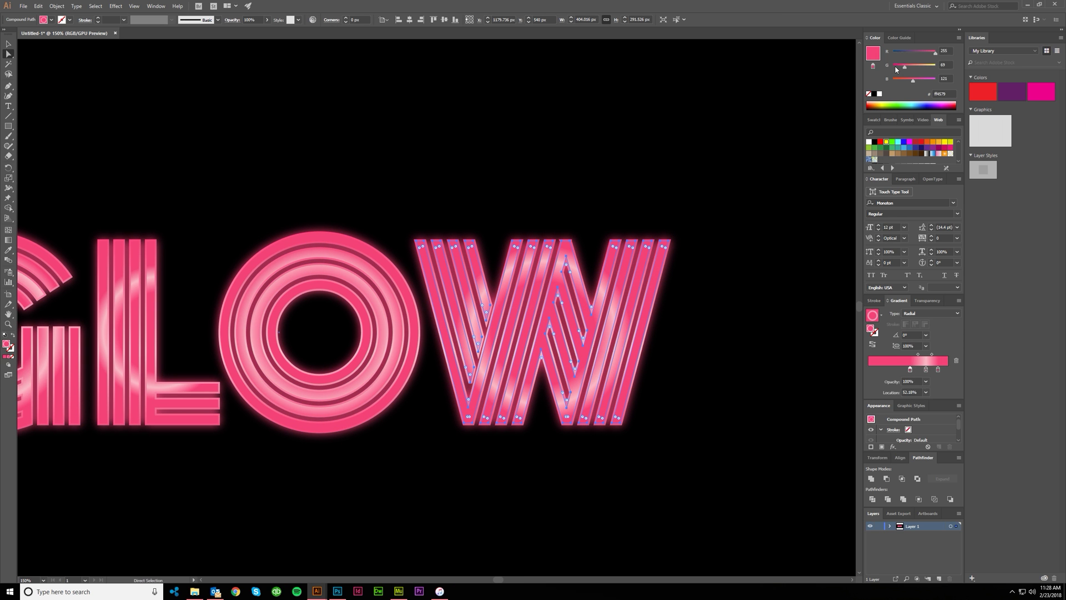
{"action": "left_click", "coordinate": [568, 300]}
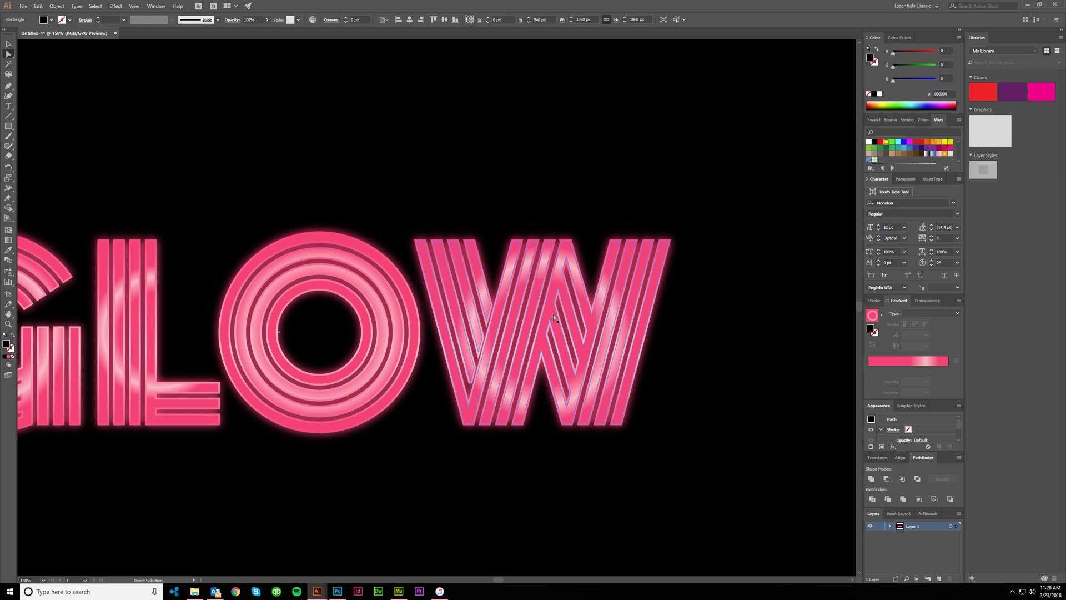
{"action": "left_click", "coordinate": [9, 44]}
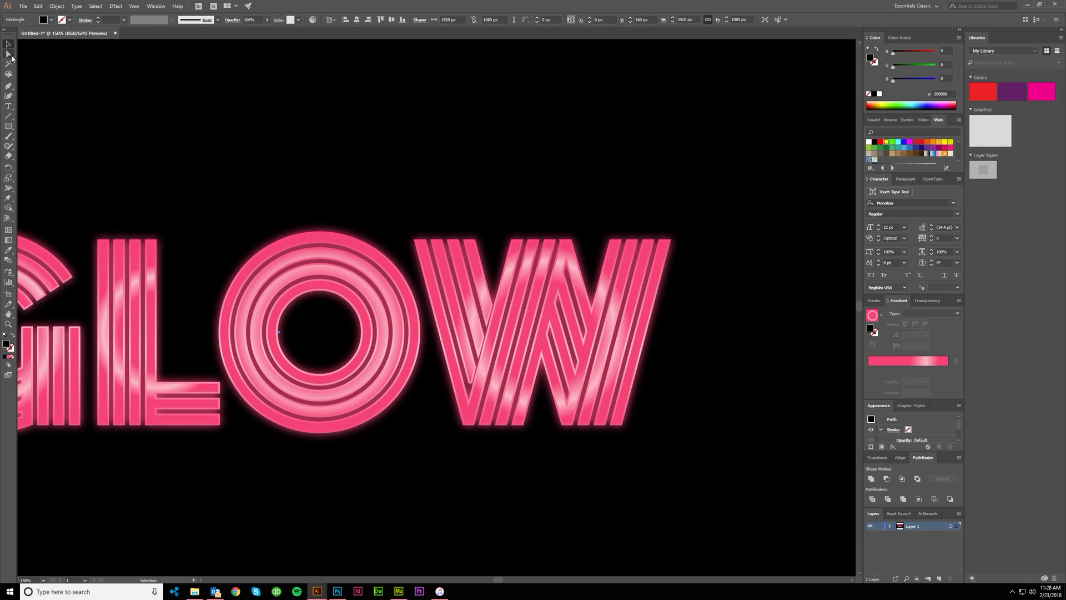
{"action": "left_click", "coordinate": [10, 56]}
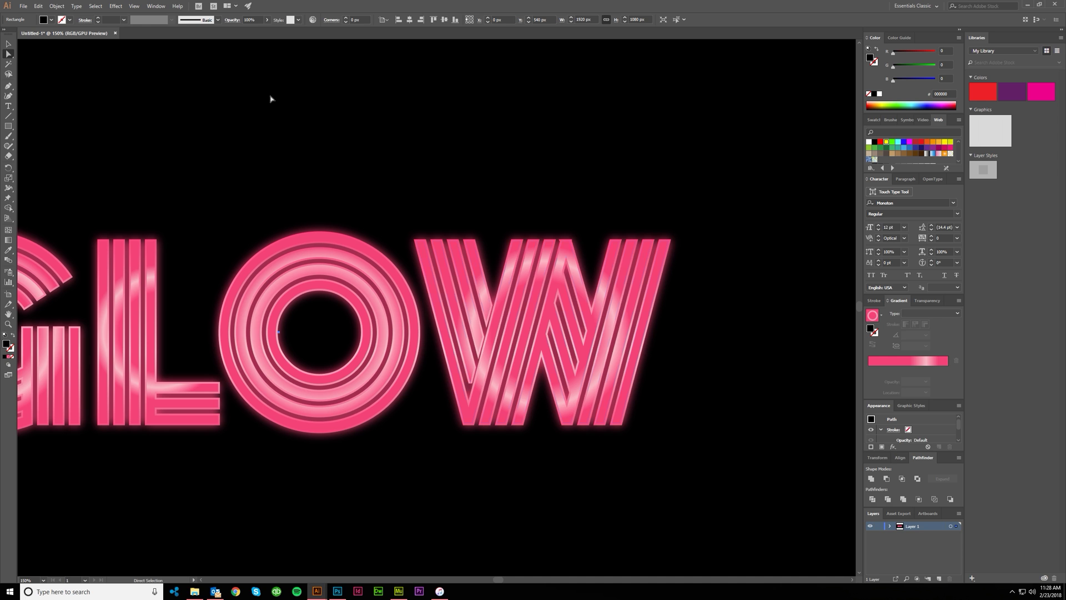
Select the W's dark pink gradient stop and save its color to the swatches.
{"action": "left_click", "coordinate": [454, 310]}
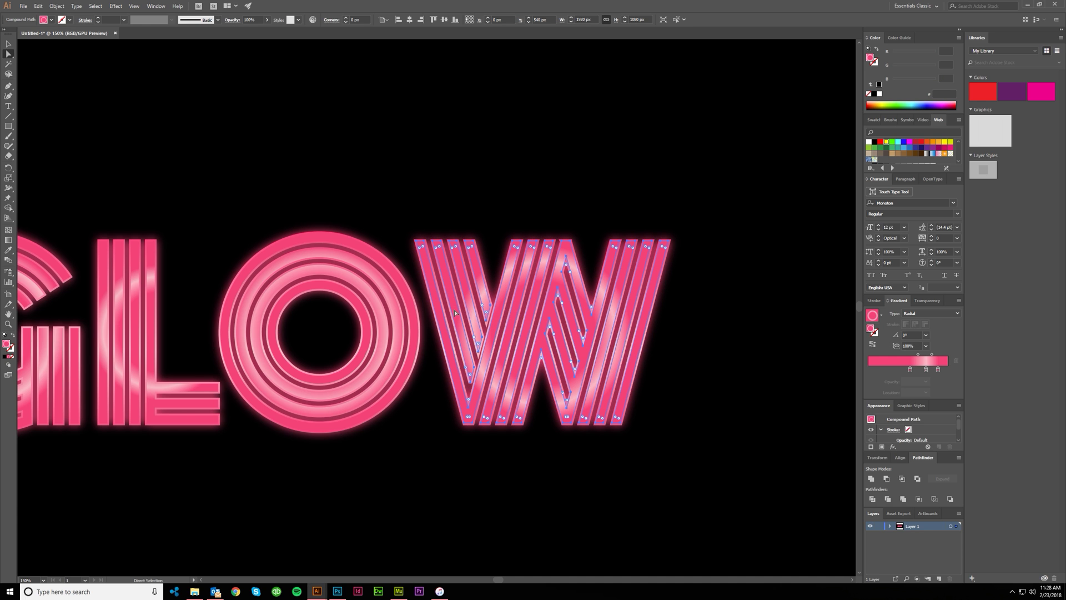
{"action": "left_click", "coordinate": [910, 369]}
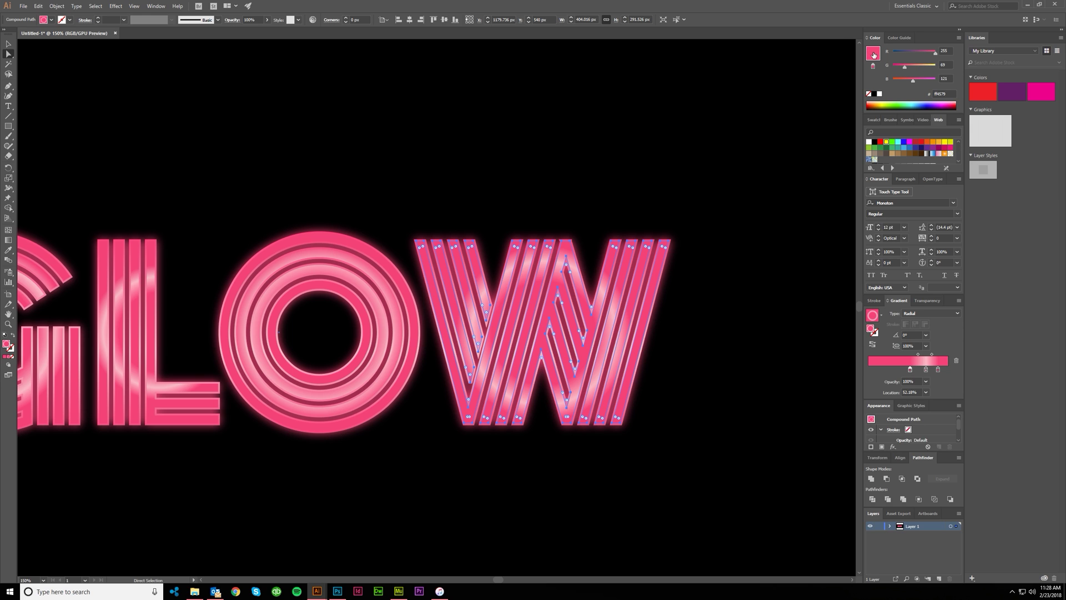
{"action": "scroll", "coordinate": [911, 150], "scroll_direction": "down", "scroll_amount": 3}
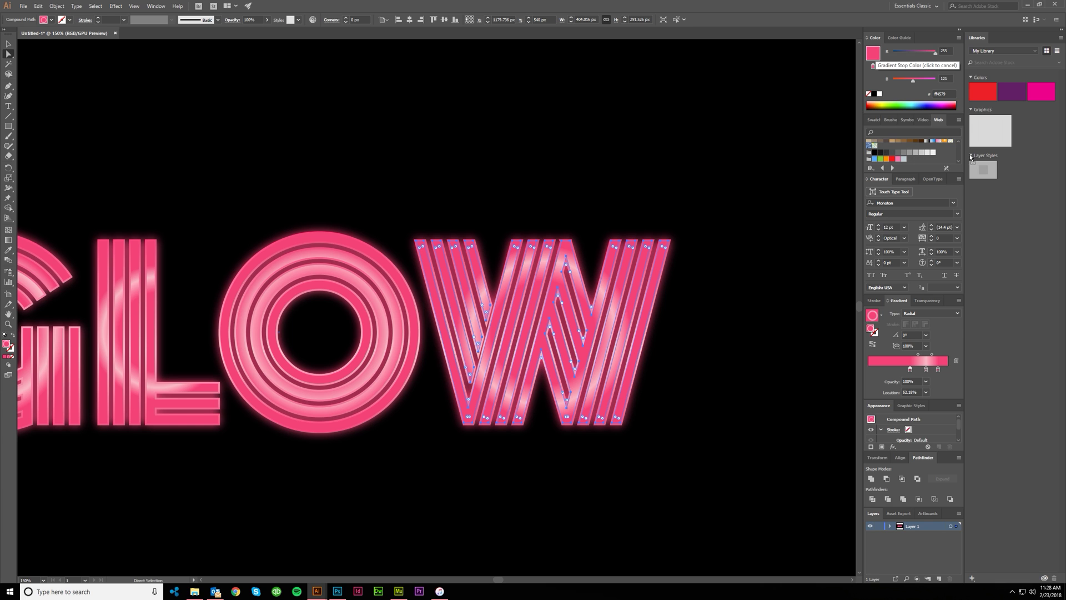
{"action": "left_click", "coordinate": [874, 120]}
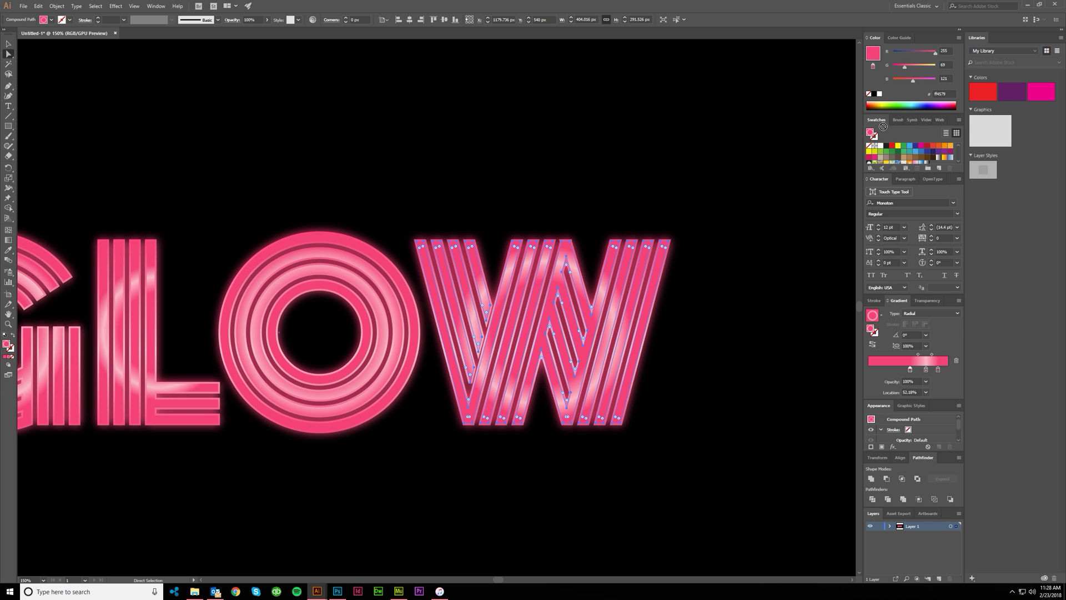
{"action": "left_click_drag", "start_coordinate": [937, 153], "coordinate": [937, 154]}
{"action": "scroll", "coordinate": [643, 214], "scroll_direction": "down", "scroll_amount": 3}
Fill the background rectangle with the pink radial gradient, add a black stop at its start and remove the two middle stops.
{"action": "left_click", "coordinate": [694, 195]}
{"action": "scroll", "coordinate": [712, 210], "scroll_direction": "up", "scroll_amount": 1}
{"action": "key", "text": "v"}
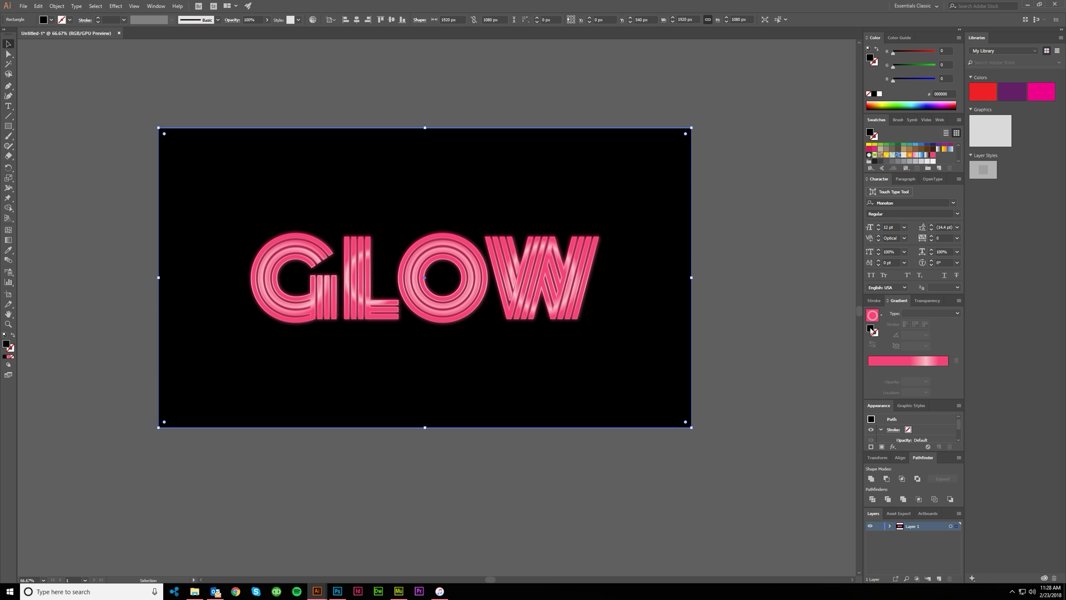
{"action": "left_click", "coordinate": [874, 361]}
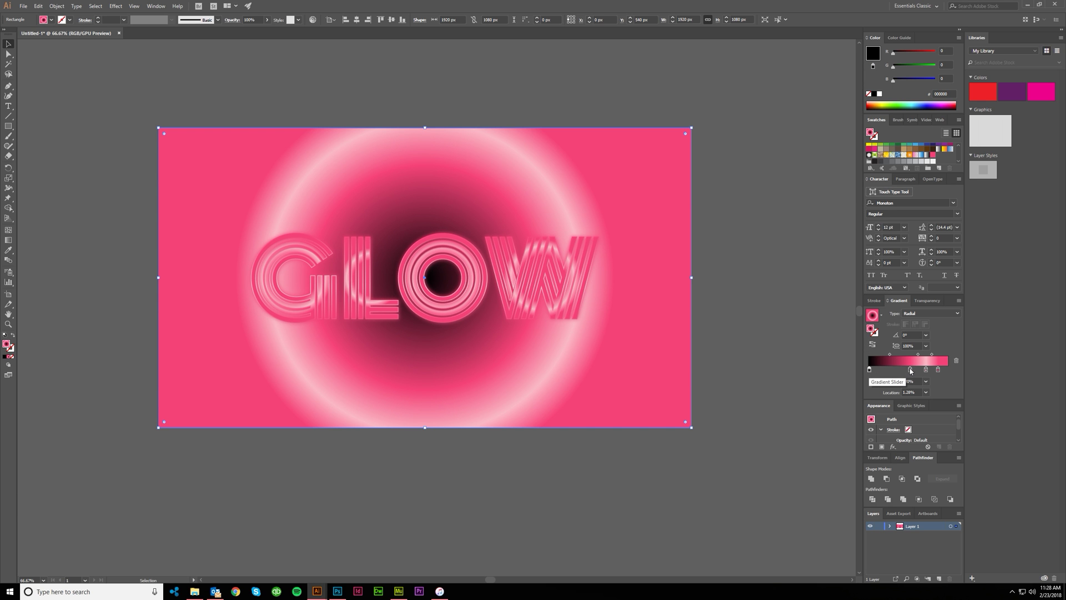
{"action": "left_click_drag", "start_coordinate": [911, 370], "coordinate": [937, 378]}
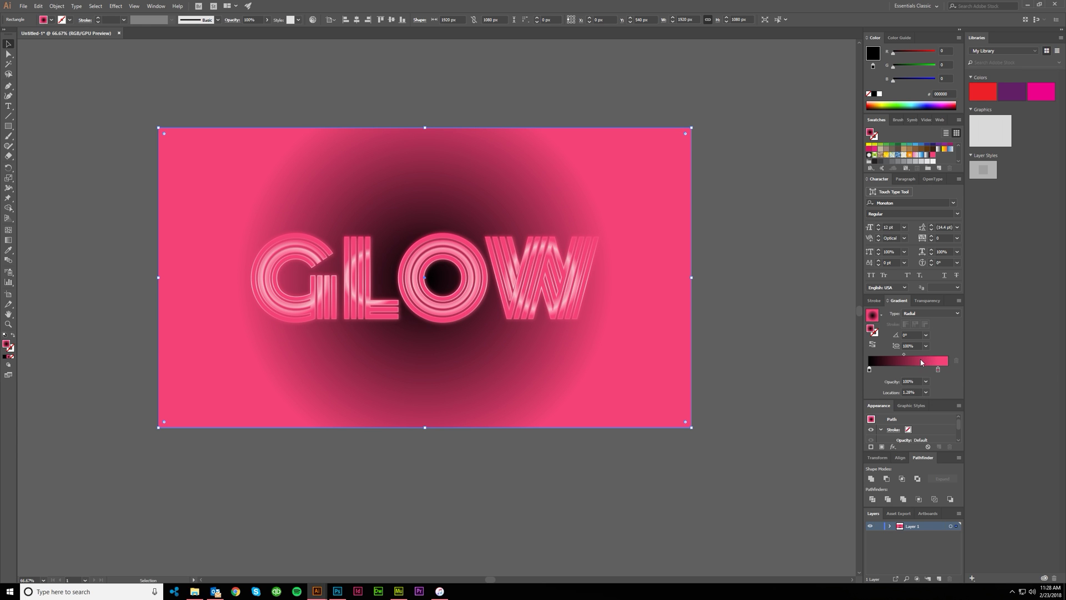
Move the background gradient's pink stop to 100% and reverse the gradient.
{"action": "left_click", "coordinate": [938, 370]}
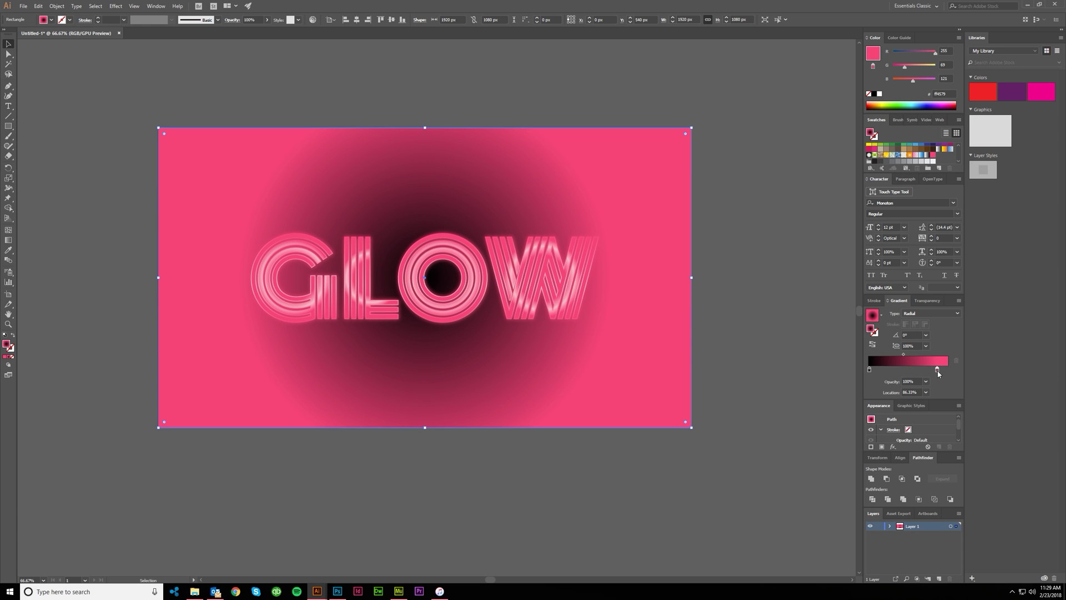
{"action": "left_click_drag", "start_coordinate": [938, 370], "coordinate": [948, 370]}
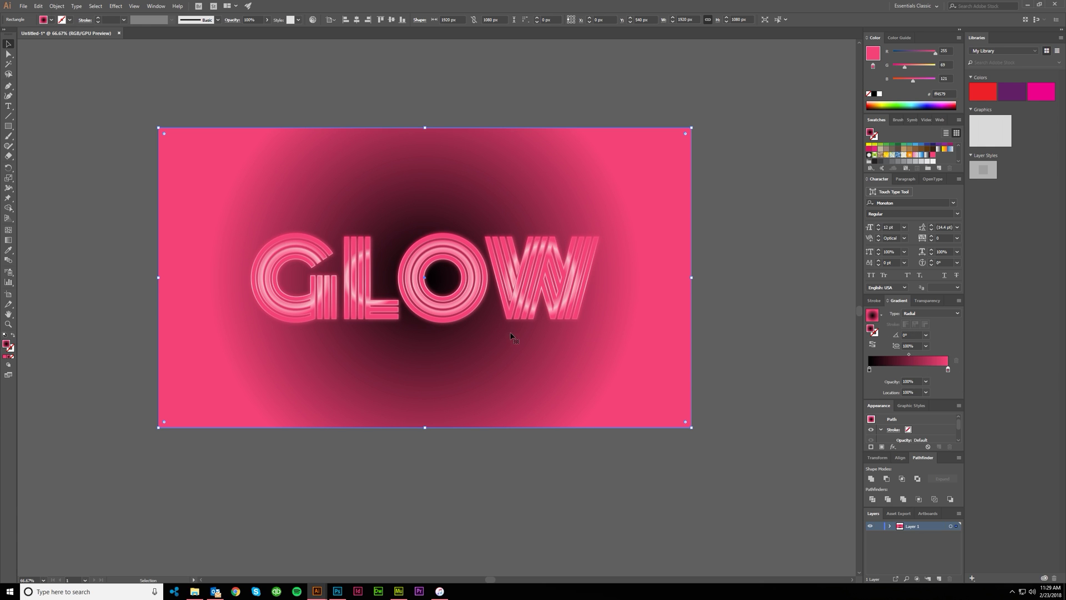
{"action": "left_click", "coordinate": [874, 344]}
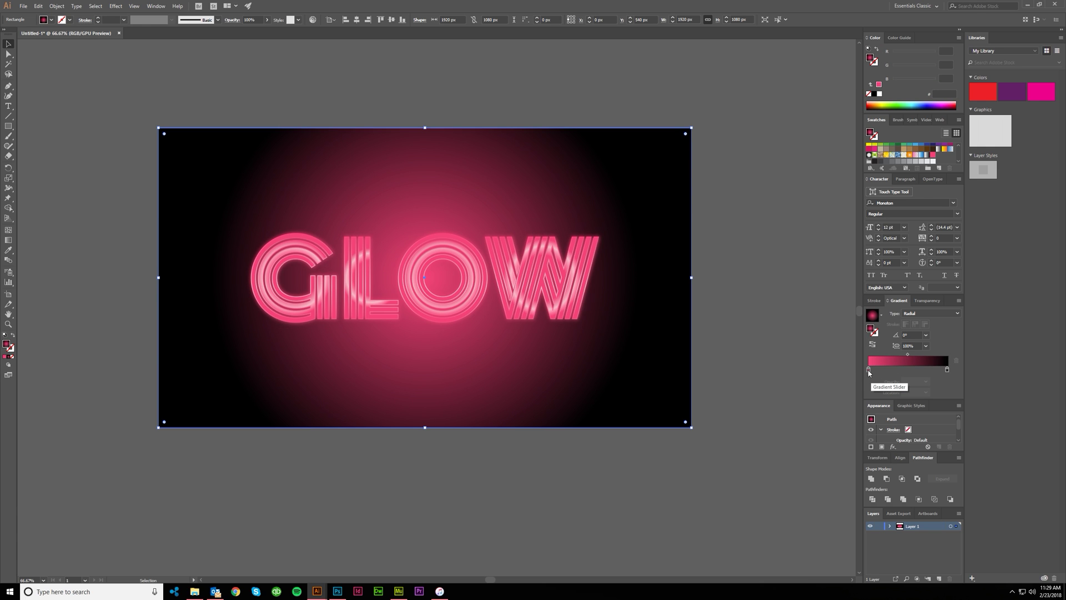
Recolor the background gradient's pink center stop to the dark red 450013.
{"action": "left_click", "coordinate": [869, 369]}
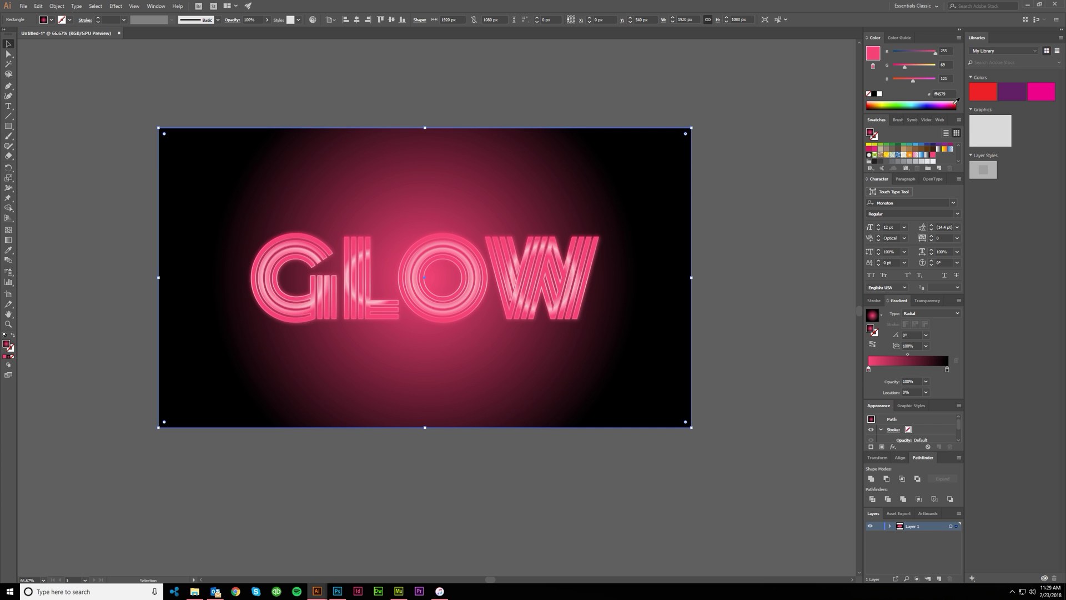
{"action": "left_click", "coordinate": [952, 105]}
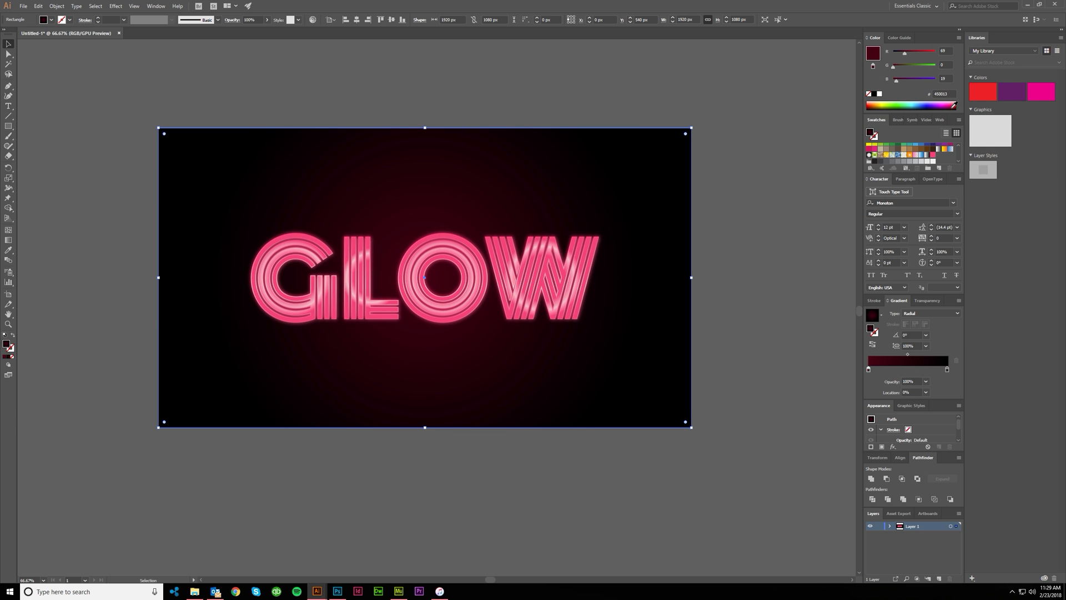
Squash the background rectangle's radial gradient vertically into a wide ellipse with an aspect ratio of about 43.5%.
{"action": "left_click", "coordinate": [199, 68]}
{"action": "scroll", "coordinate": [222, 103], "scroll_direction": "down", "scroll_amount": 1}
{"action": "scroll", "coordinate": [256, 136], "scroll_direction": "up", "scroll_amount": 1}
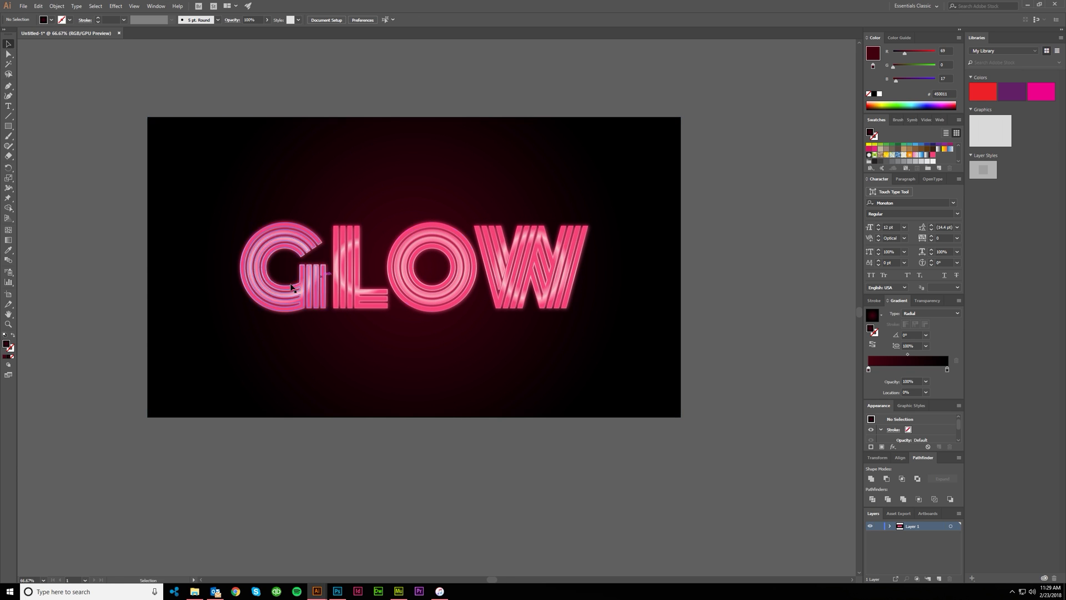
{"action": "left_click", "coordinate": [9, 240]}
{"action": "key", "text": "v"}
{"action": "left_click", "coordinate": [516, 365]}
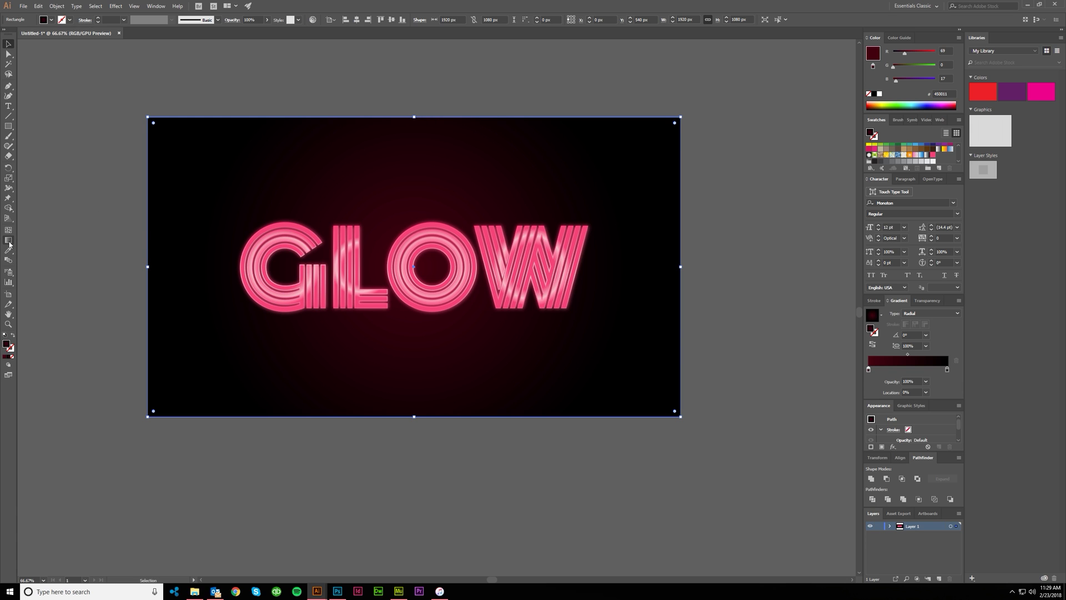
{"action": "left_click", "coordinate": [8, 240]}
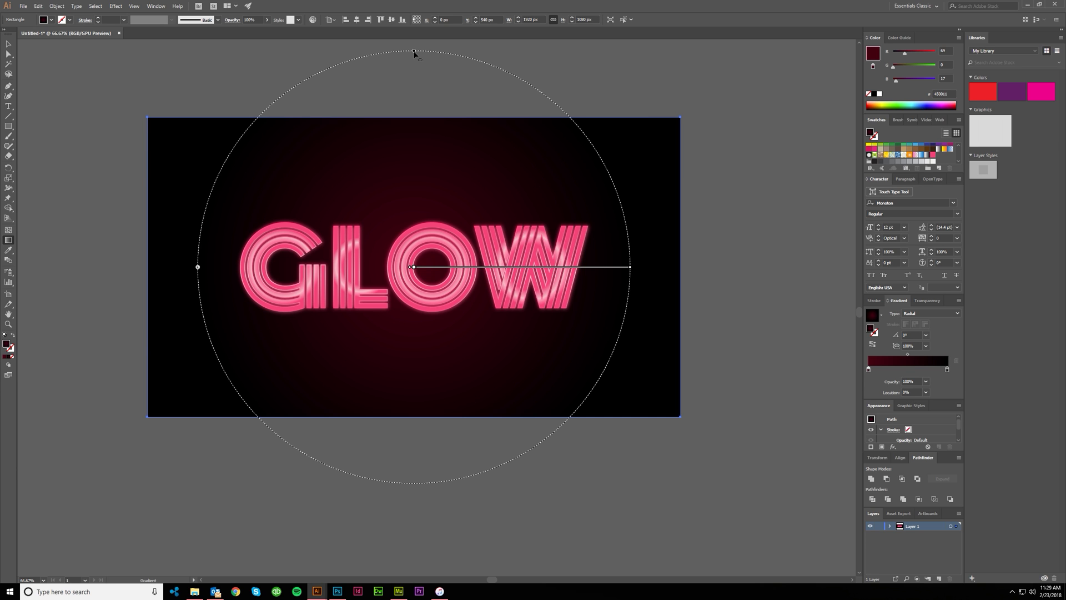
{"action": "left_click_drag", "start_coordinate": [414, 51], "coordinate": [417, 174]}
{"action": "scroll", "coordinate": [453, 240], "scroll_direction": "up", "scroll_amount": 1}
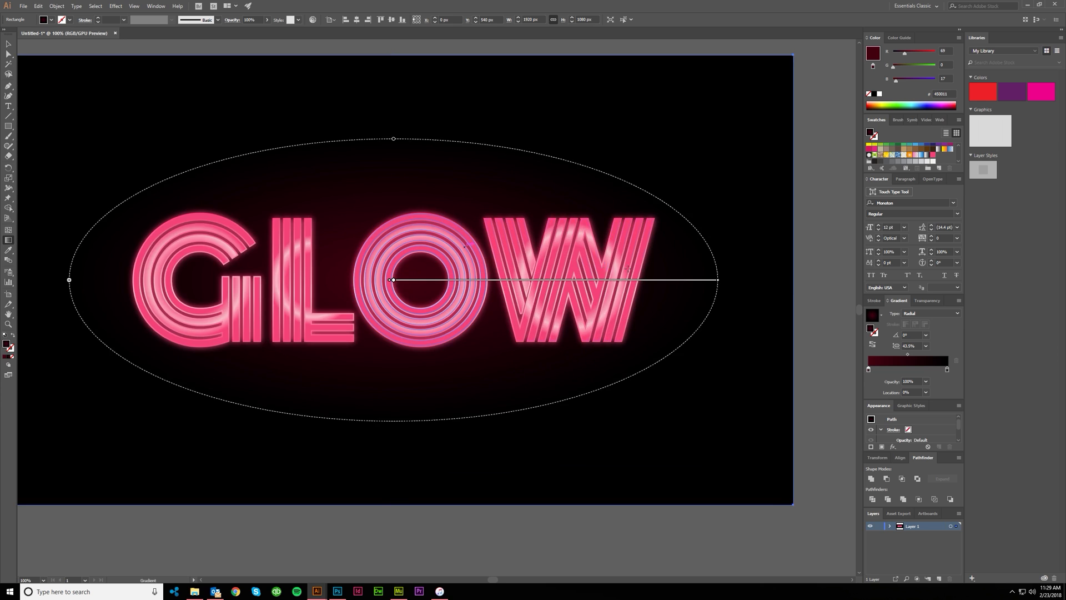
Widen the background's elliptical gradient to almost the artboard's width and flatten it to an aspect ratio of about 36.4%.
{"action": "scroll", "coordinate": [638, 270], "scroll_direction": "down", "scroll_amount": 1}
{"action": "left_click_drag", "start_coordinate": [692, 281], "coordinate": [734, 276]}
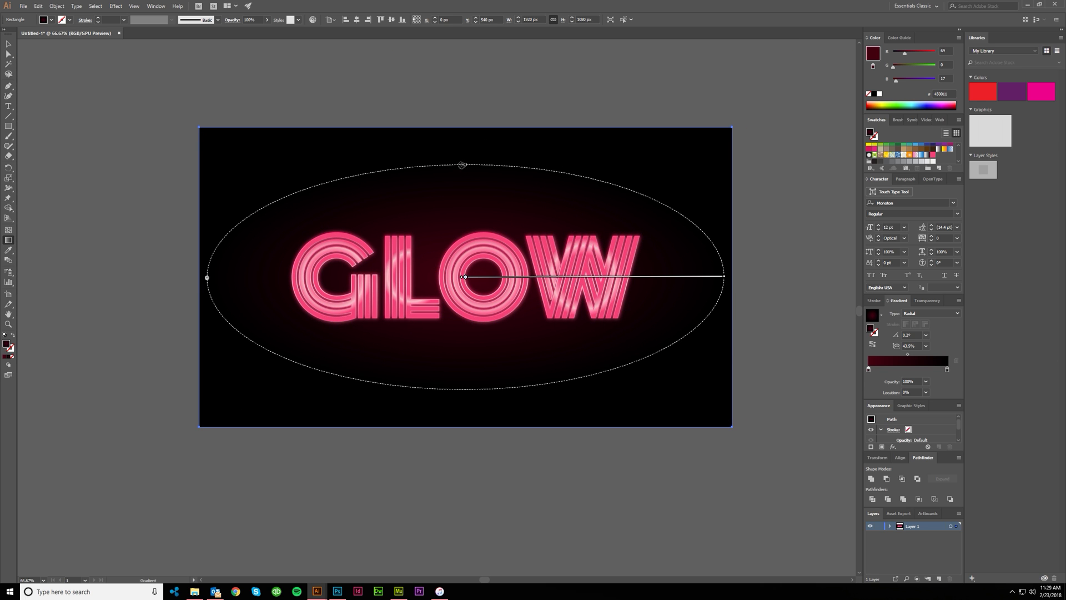
{"action": "left_click_drag", "start_coordinate": [466, 165], "coordinate": [465, 183]}
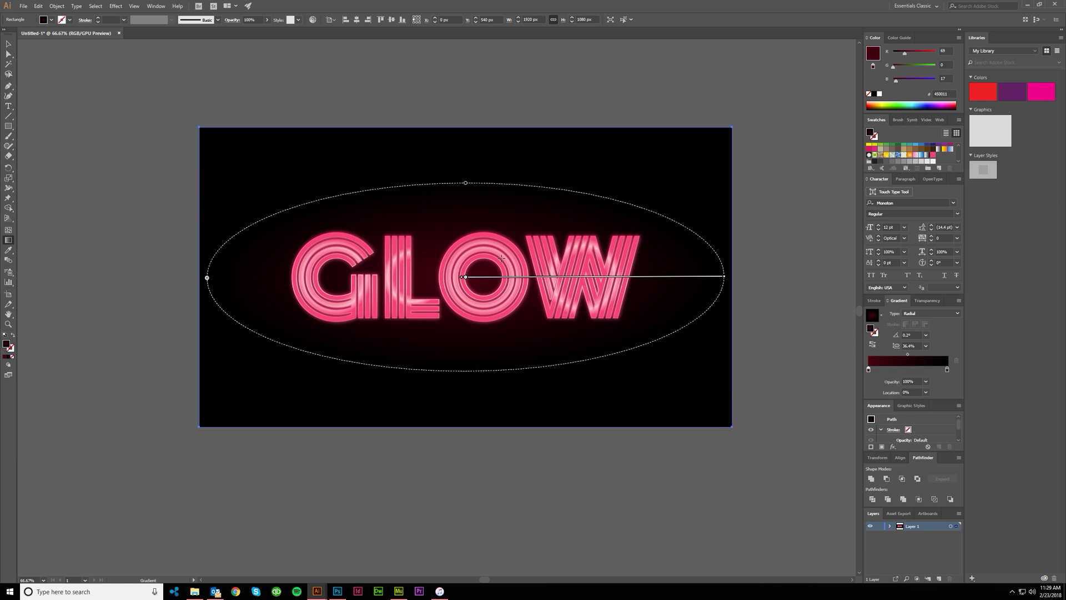
{"action": "key", "text": "v"}
{"action": "scroll", "coordinate": [488, 244], "scroll_direction": "right", "scroll_amount": 1}
{"action": "left_click", "coordinate": [735, 371]}
{"action": "scroll", "coordinate": [328, 291], "scroll_direction": "right", "scroll_amount": 1}
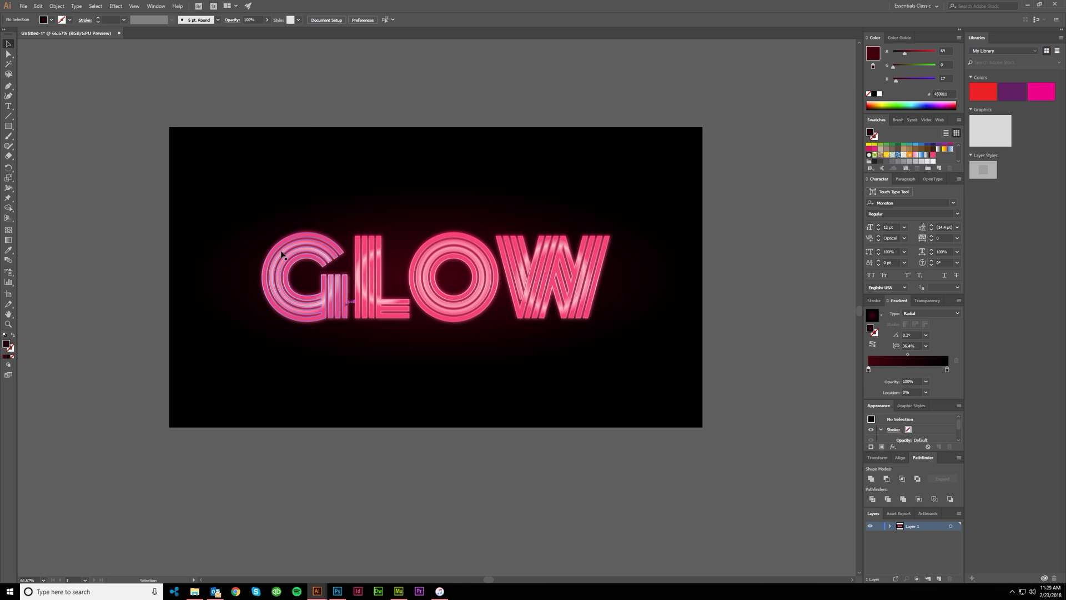
Examine the lettering against the flattened background gradient, both close up and at full artboard size.
{"action": "scroll", "coordinate": [753, 248], "scroll_direction": "down", "scroll_amount": 3}
{"action": "scroll", "coordinate": [655, 277], "scroll_direction": "up", "scroll_amount": 4}
{"action": "scroll", "coordinate": [635, 278], "scroll_direction": "right", "scroll_amount": 4}
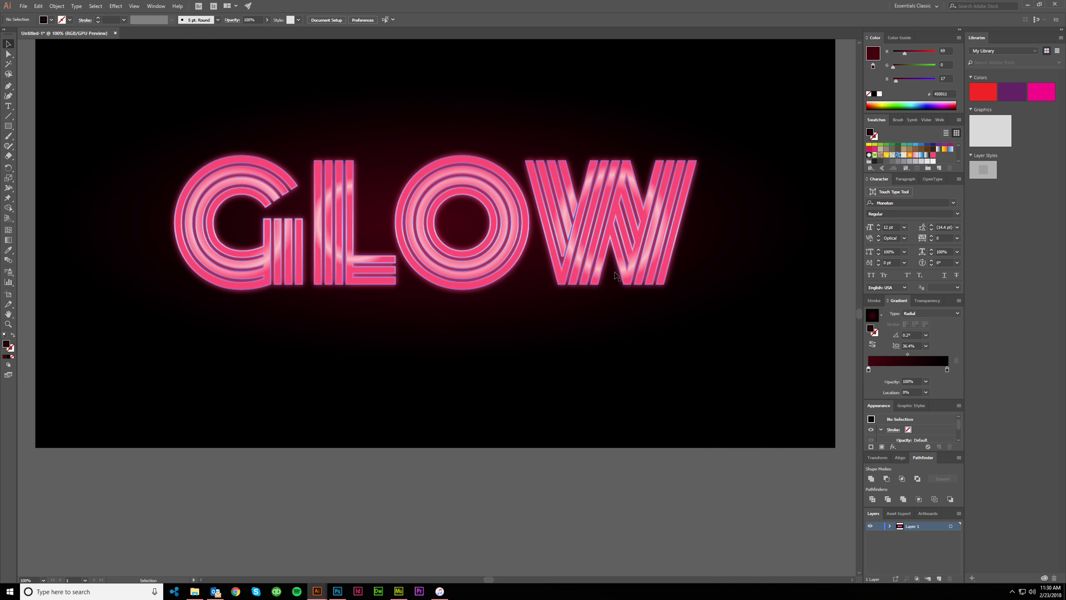
{"action": "scroll", "coordinate": [571, 333], "scroll_direction": "down", "scroll_amount": 1}
{"action": "scroll", "coordinate": [666, 331], "scroll_direction": "right", "scroll_amount": 3}
{"action": "scroll", "coordinate": [591, 336], "scroll_direction": "left", "scroll_amount": 1}
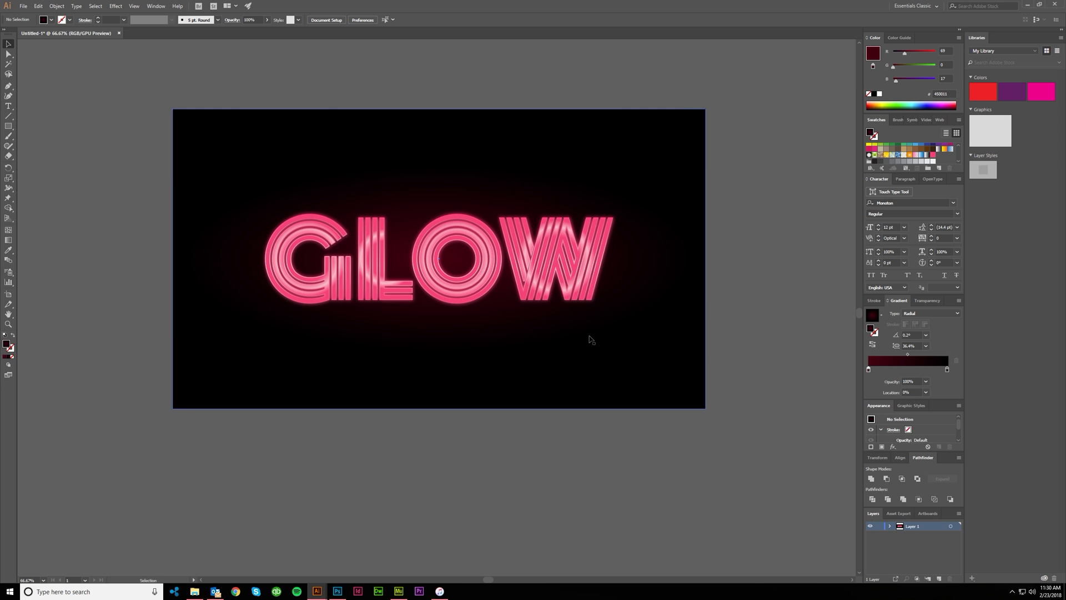
{"action": "scroll", "coordinate": [589, 342], "scroll_direction": "up", "scroll_amount": 2}
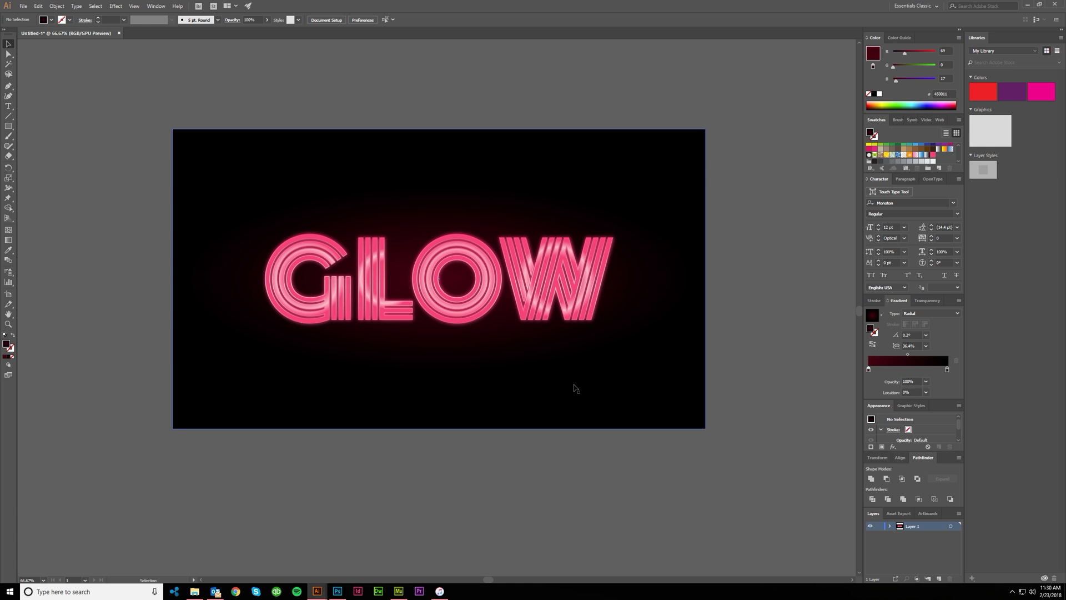
Select the front gradient-filled shapes of all four GLOW letters together and undo their unintended move.
{"action": "left_click", "coordinate": [370, 300]}
{"action": "scroll", "coordinate": [370, 300], "scroll_direction": "up", "scroll_amount": 1}
{"action": "left_click", "coordinate": [370, 301]}
{"action": "left_click", "coordinate": [361, 307]}
{"action": "left_click", "coordinate": [335, 303], "text": "shift"}
{"action": "left_click", "coordinate": [452, 267], "text": "shift"}
{"action": "left_click", "coordinate": [591, 270], "text": "shift"}
{"action": "left_click_drag", "start_coordinate": [591, 270], "coordinate": [590, 213]}
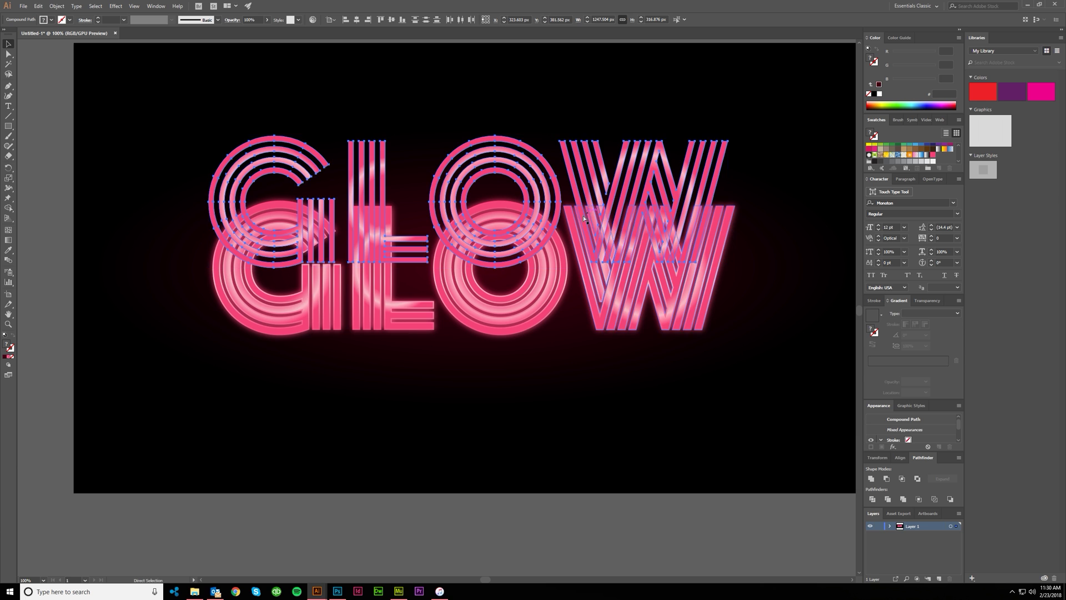
{"action": "key", "text": "ctrl+z"}
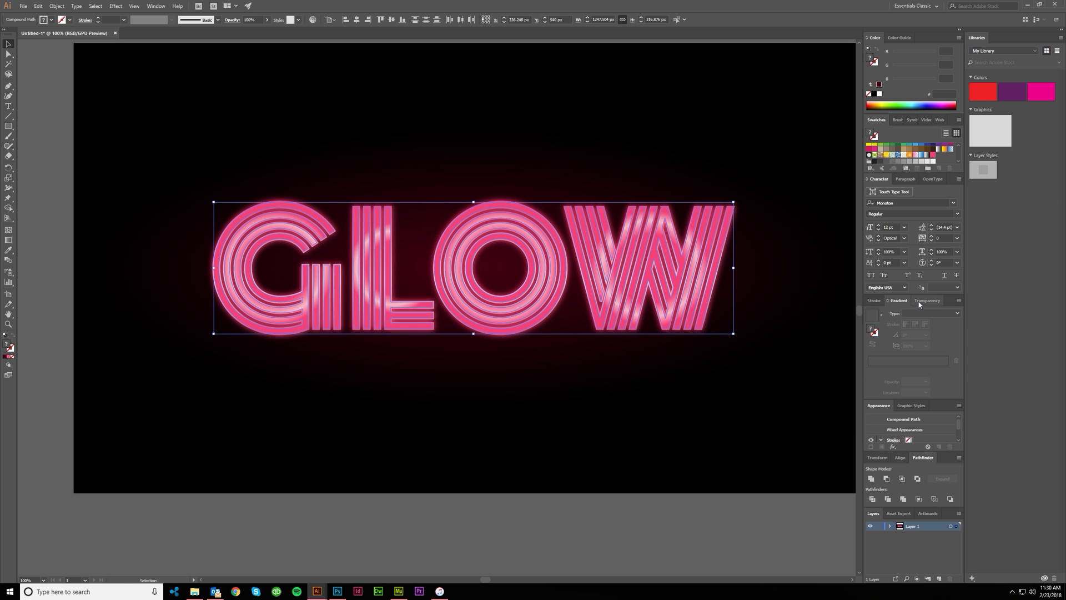
Give the selected letters the same pink highlight gradient and change its type to linear.
{"action": "key", "text": "k"}
{"action": "scroll", "coordinate": [538, 280], "scroll_direction": "up", "scroll_amount": 3}
{"action": "left_click", "coordinate": [546, 288]}
{"action": "scroll", "coordinate": [548, 294], "scroll_direction": "down", "scroll_amount": 3}
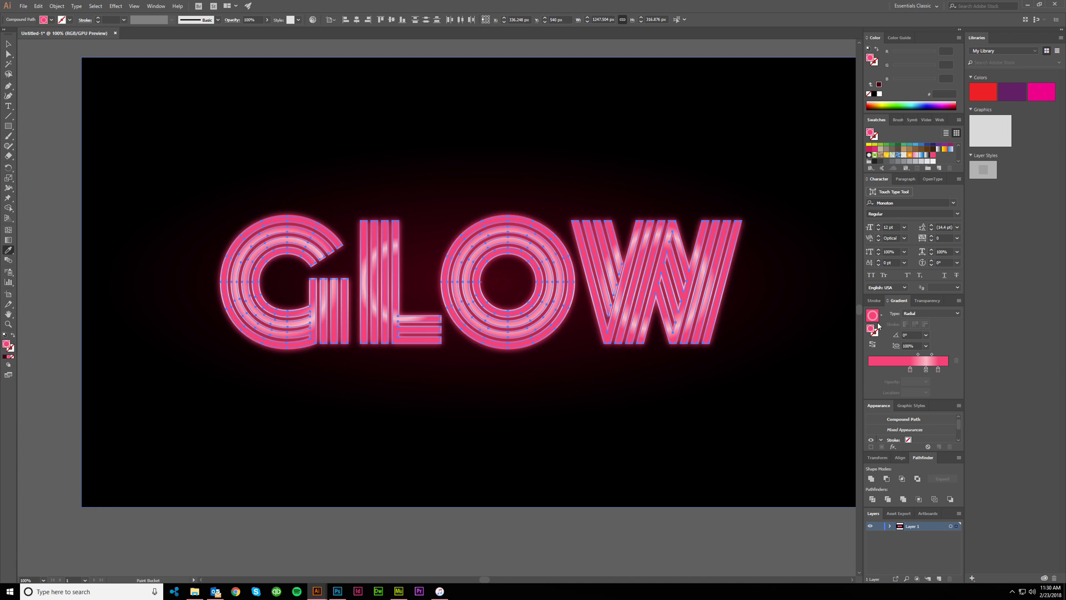
{"action": "scroll", "coordinate": [278, 312], "scroll_direction": "right", "scroll_amount": 1}
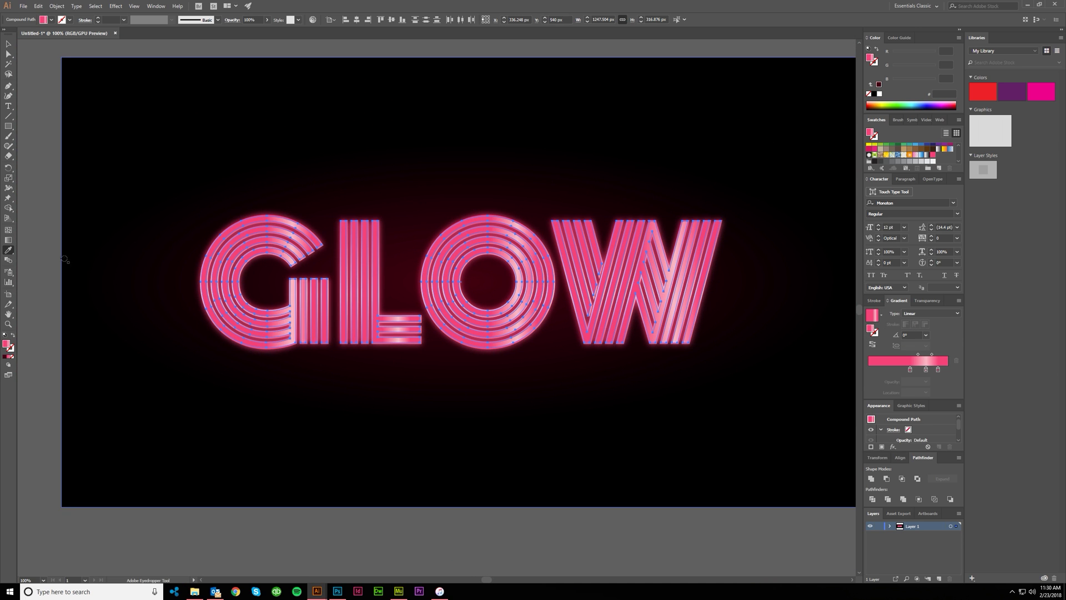
Redraw the linear gradient vertically at -90° across all four letters with the Gradient tool, and deselect them.
{"action": "left_click", "coordinate": [8, 240]}
{"action": "scroll", "coordinate": [448, 251], "scroll_direction": "up", "scroll_amount": 1}
{"action": "left_click_drag", "start_coordinate": [507, 196], "coordinate": [508, 395]}
{"action": "key", "text": "v"}
{"action": "key", "text": "ctrl+0"}
{"action": "left_click", "coordinate": [561, 448]}
Examine the horizontal highlight band across the GLOW lettering close up and at full artboard size.
{"action": "scroll", "coordinate": [461, 433], "scroll_direction": "up", "scroll_amount": 2}
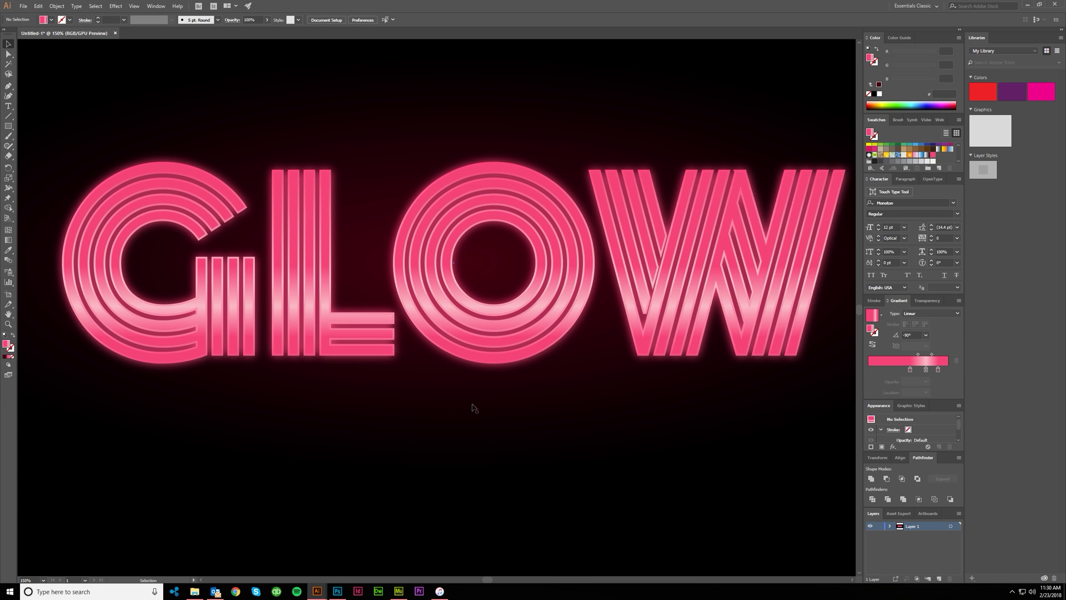
{"action": "scroll", "coordinate": [415, 385], "scroll_direction": "left", "scroll_amount": 1}
{"action": "scroll", "coordinate": [415, 385], "scroll_direction": "down", "scroll_amount": 3}
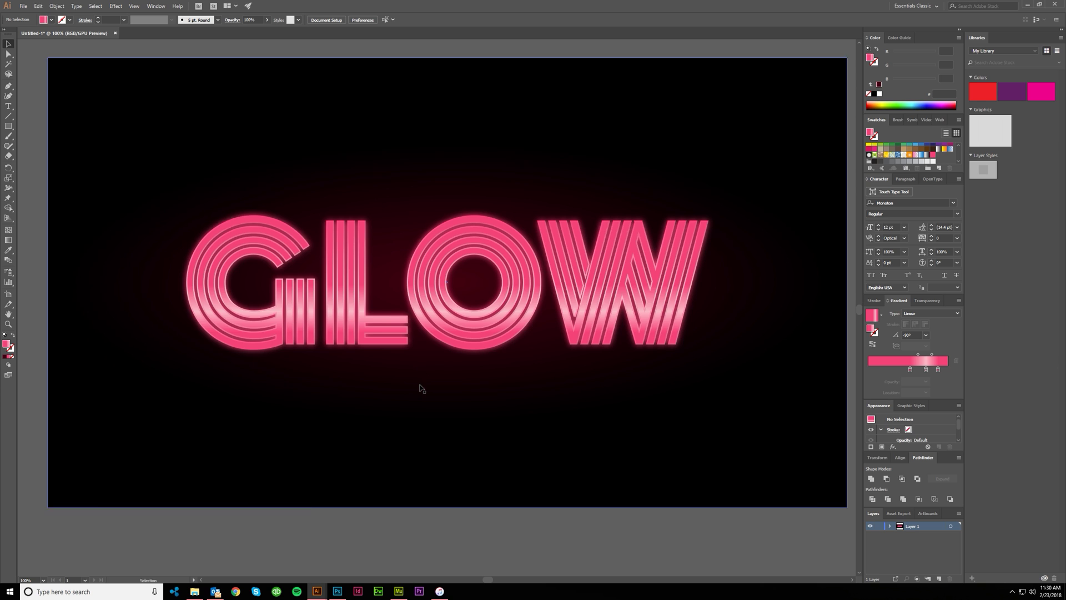
{"action": "scroll", "coordinate": [485, 472], "scroll_direction": "left", "scroll_amount": 1}
{"action": "scroll", "coordinate": [431, 476], "scroll_direction": "left", "scroll_amount": 1}
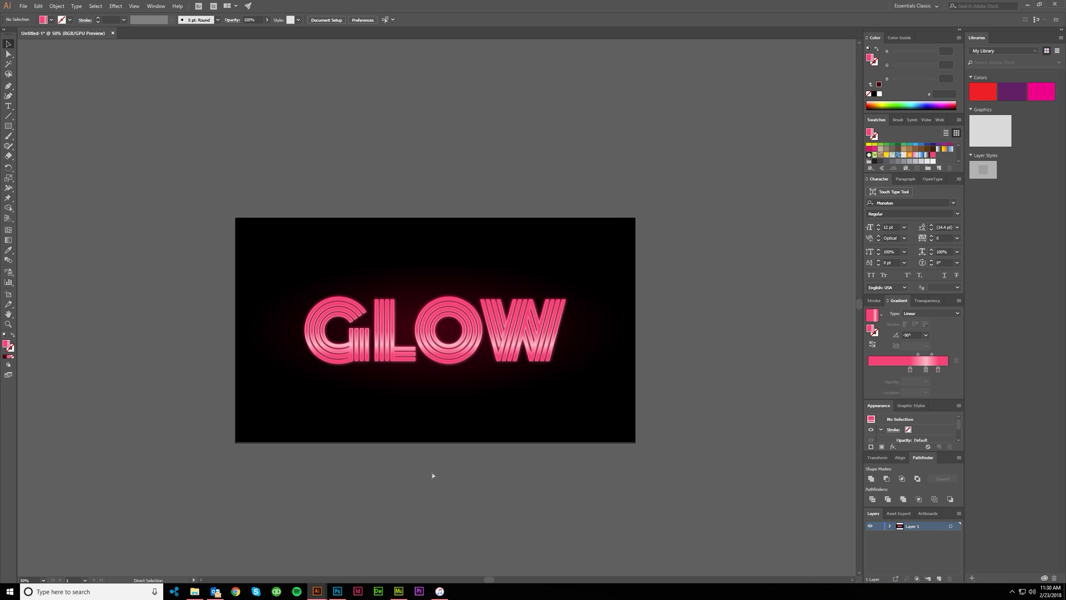
{"action": "key", "text": "ctrl+0"}
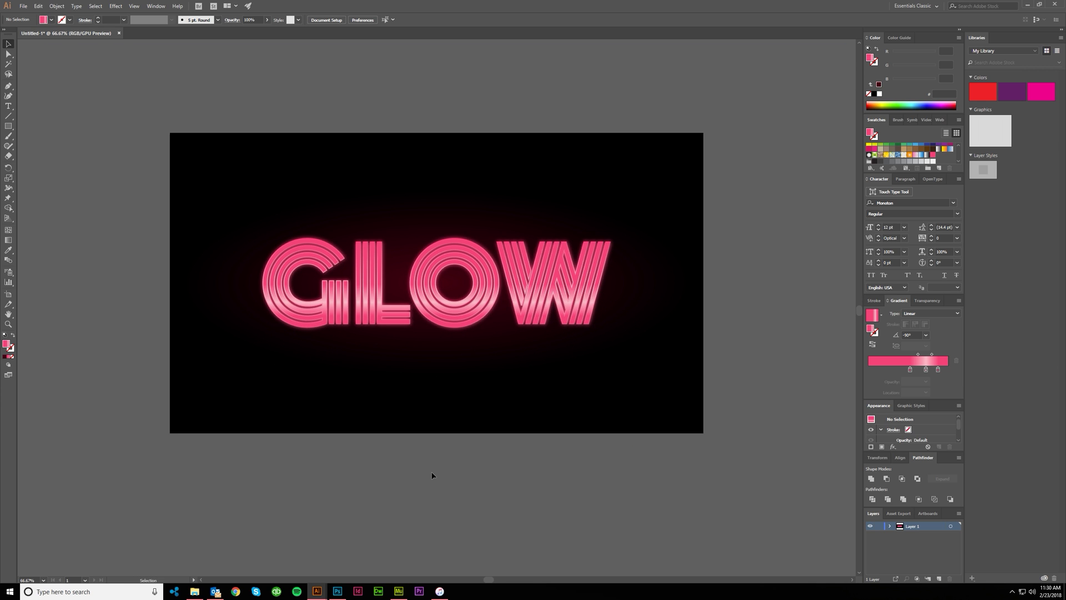
{"action": "scroll", "coordinate": [433, 265], "scroll_direction": "up", "scroll_amount": 2}
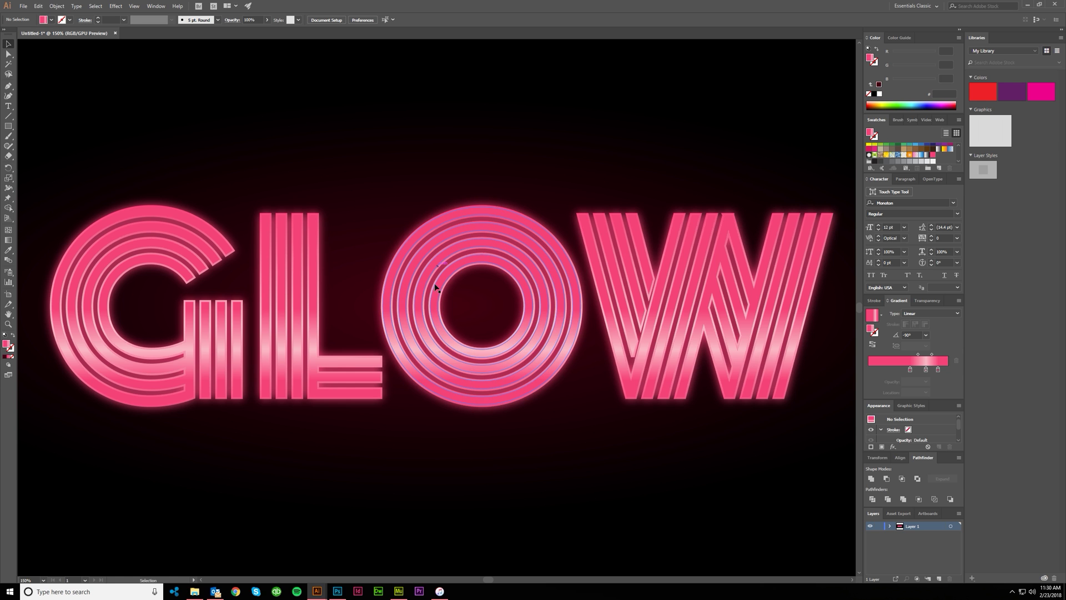
{"action": "key", "text": "ctrl+0"}
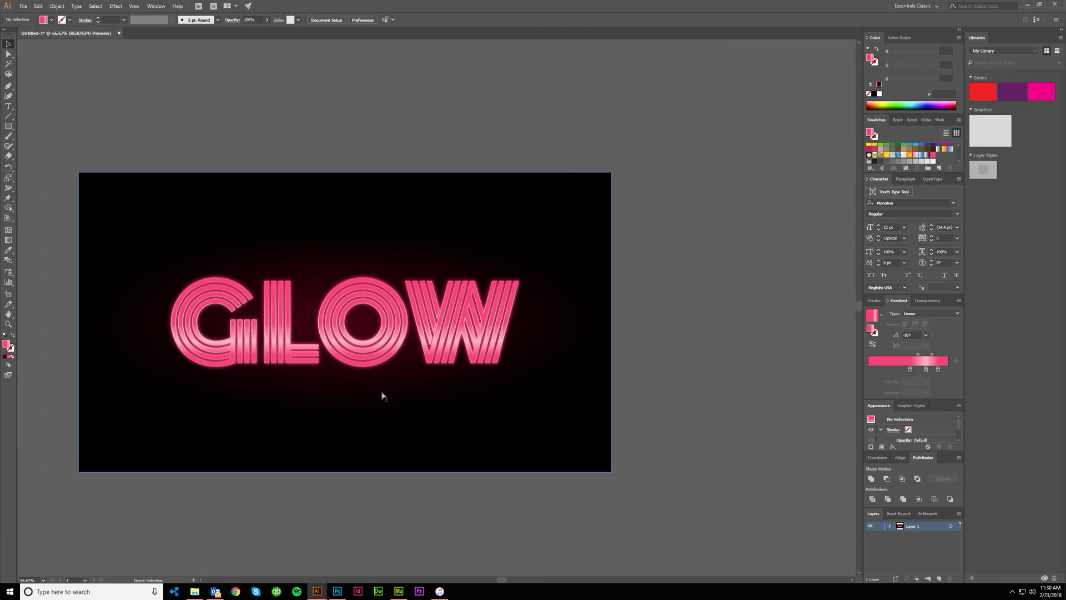
{"action": "scroll", "coordinate": [661, 368], "scroll_direction": "left", "scroll_amount": 3}
{"action": "scroll", "coordinate": [661, 368], "scroll_direction": "down", "scroll_amount": 2}
{"action": "scroll", "coordinate": [595, 382], "scroll_direction": "up", "scroll_amount": 1}
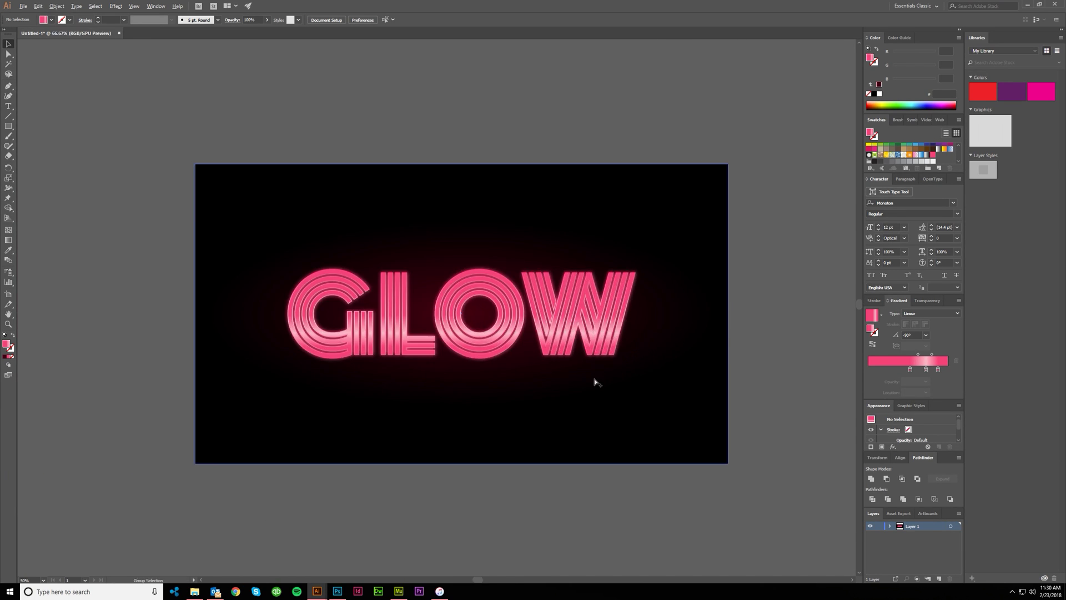
{"action": "scroll", "coordinate": [584, 361], "scroll_direction": "up", "scroll_amount": 4}
{"action": "scroll", "coordinate": [585, 361], "scroll_direction": "left", "scroll_amount": 1}
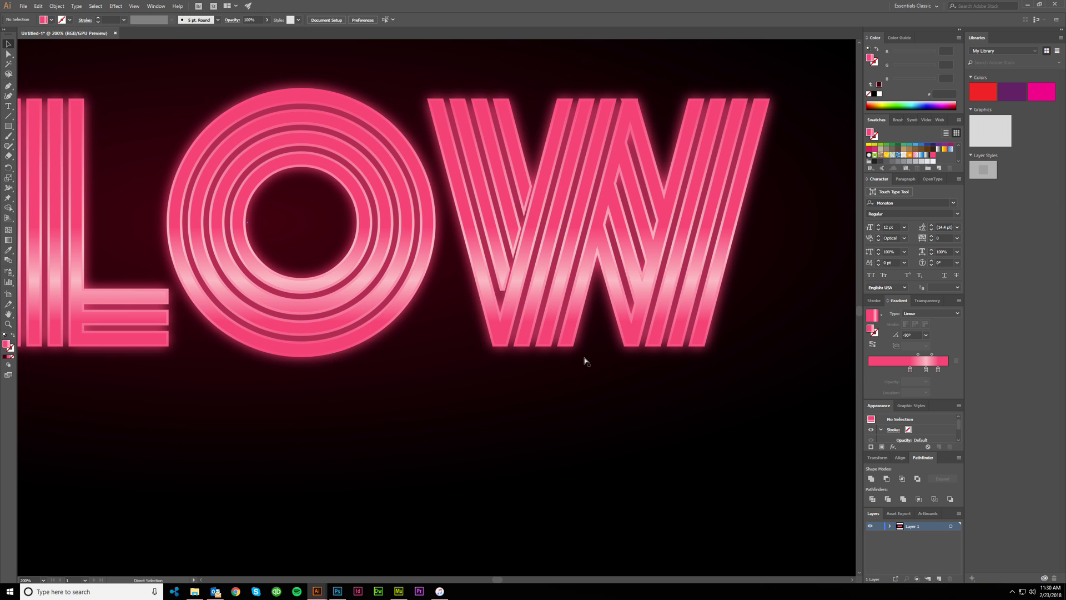
{"action": "key", "text": "a"}
{"action": "left_click", "coordinate": [572, 346]}
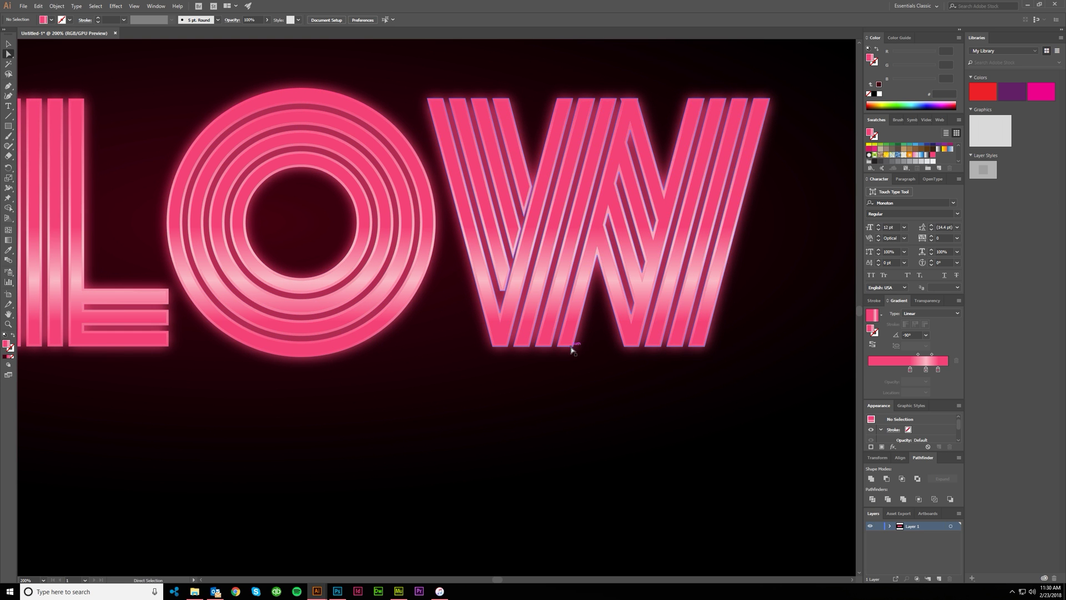
{"action": "scroll", "coordinate": [573, 352], "scroll_direction": "down", "scroll_amount": 1}
{"action": "scroll", "coordinate": [547, 361], "scroll_direction": "left", "scroll_amount": 3}
{"action": "key", "text": "ctrl+0"}
{"action": "key", "text": "v"}
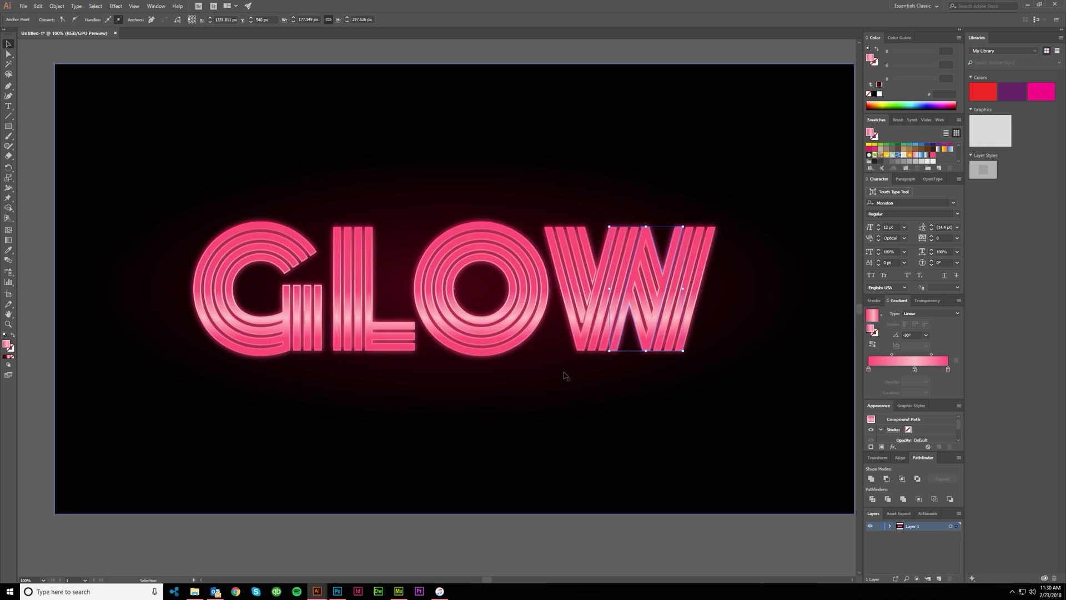
{"action": "left_click", "coordinate": [555, 369]}
{"action": "left_click", "coordinate": [754, 401]}
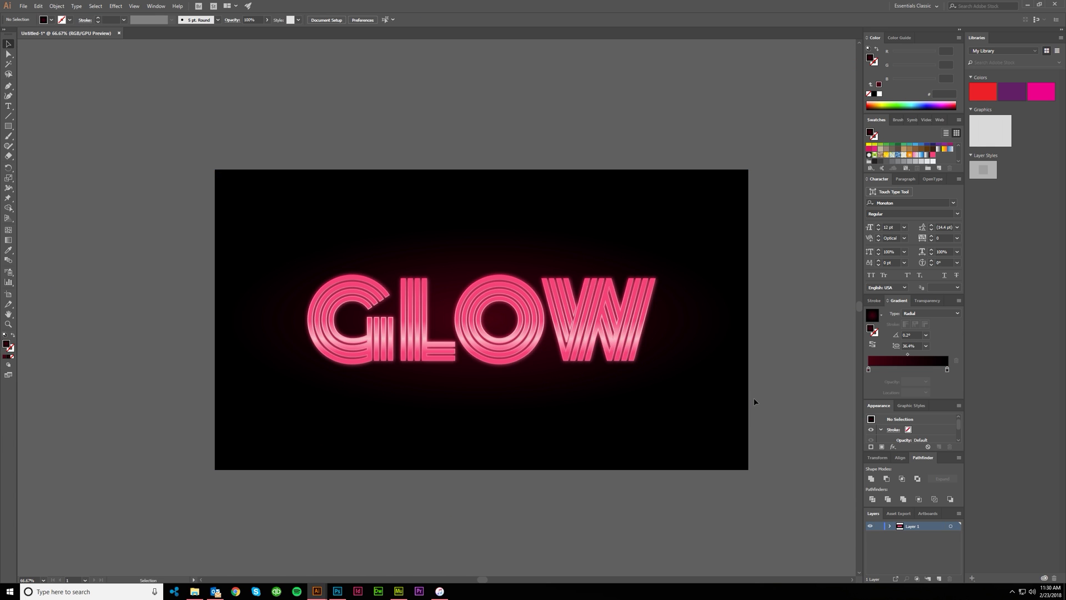
Select the blurred glow group behind the GLOW letters and undo its unintended downward move.
{"action": "scroll", "coordinate": [458, 393], "scroll_direction": "up", "scroll_amount": 2}
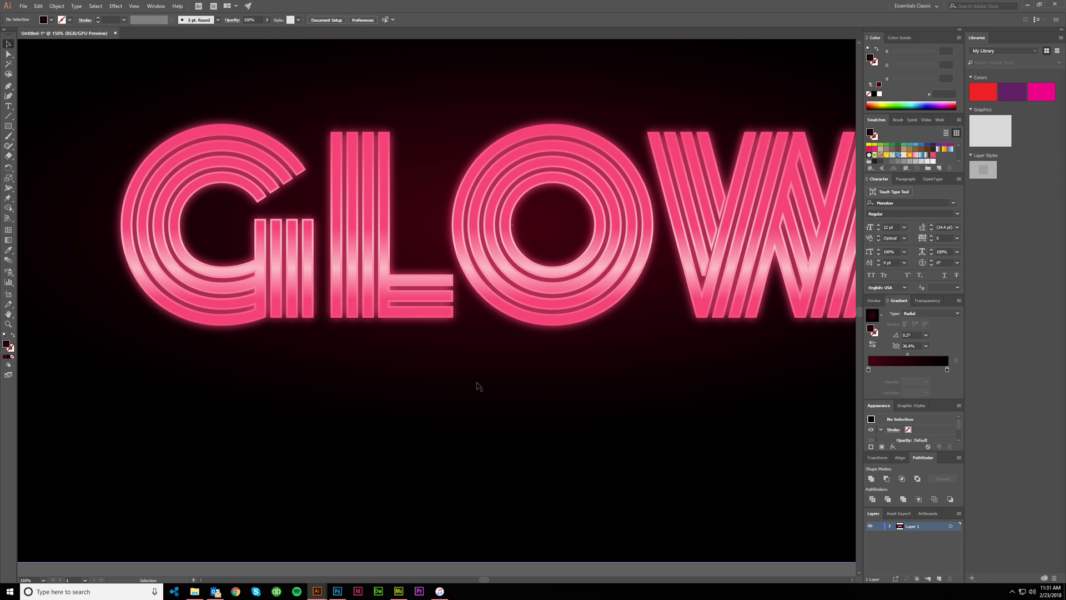
{"action": "left_click", "coordinate": [390, 175]}
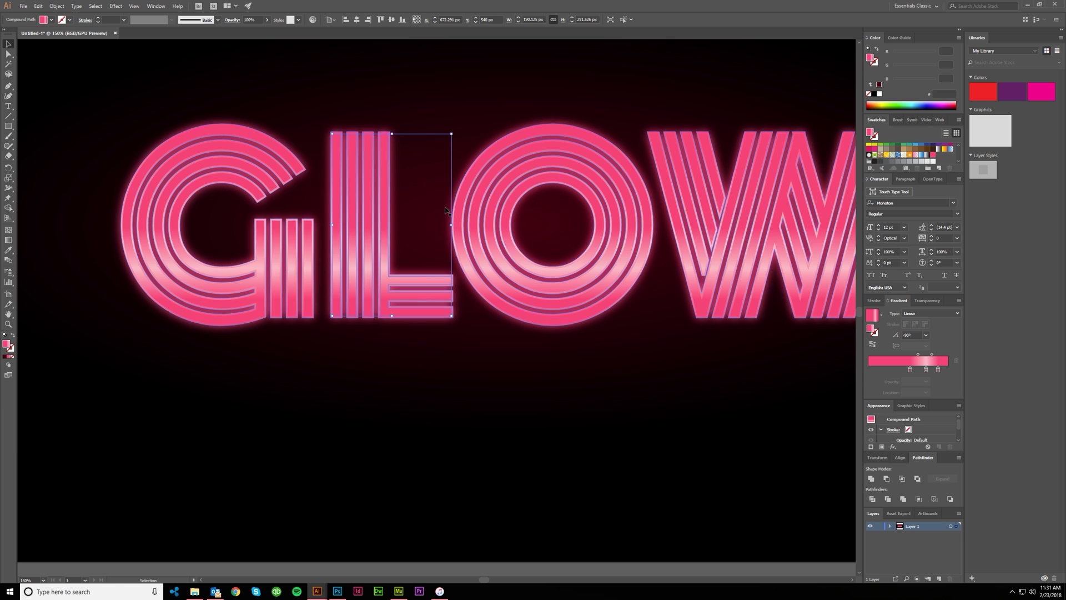
{"action": "left_click", "coordinate": [395, 178]}
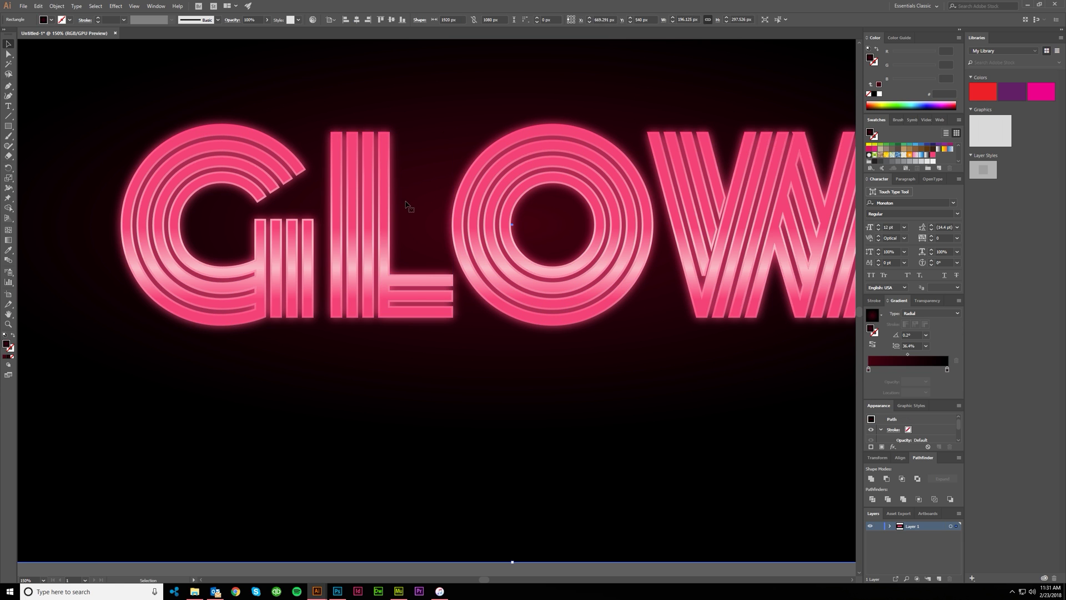
{"action": "scroll", "coordinate": [409, 211], "scroll_direction": "down", "scroll_amount": 3}
{"action": "scroll", "coordinate": [459, 272], "scroll_direction": "up", "scroll_amount": 3}
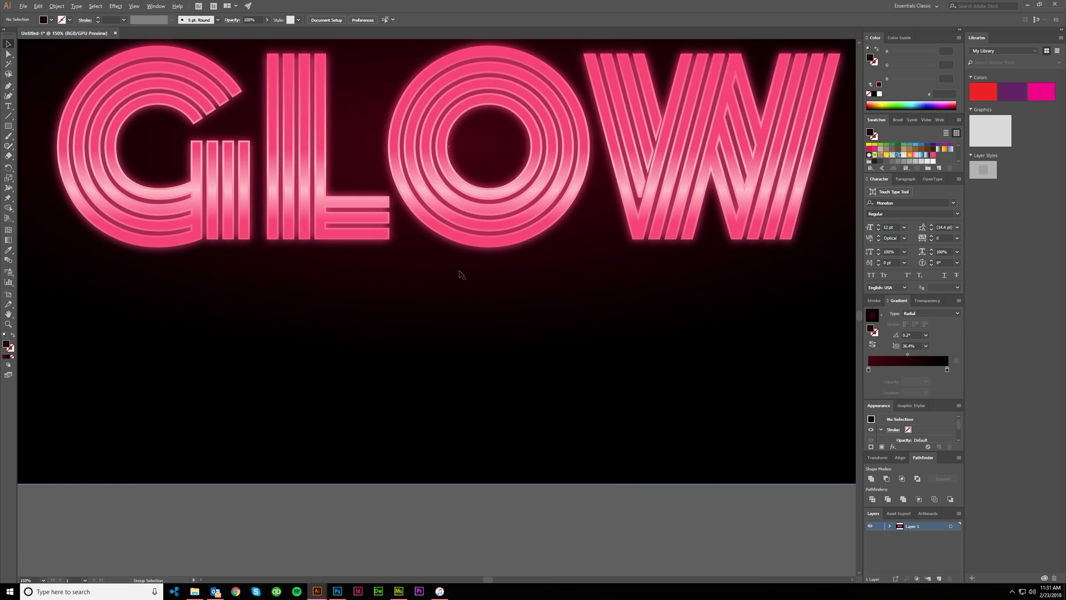
{"action": "left_click", "coordinate": [422, 239]}
{"action": "scroll", "coordinate": [422, 239], "scroll_direction": "up", "scroll_amount": 1}
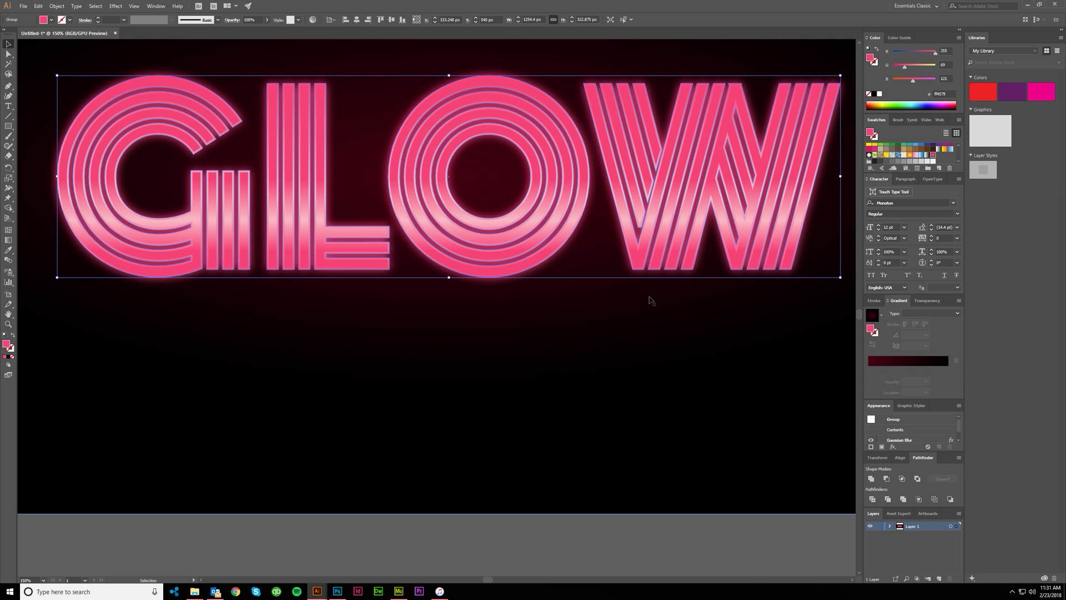
{"action": "left_click_drag", "start_coordinate": [522, 216], "coordinate": [522, 264]}
{"action": "key", "text": "ctrl+z"}
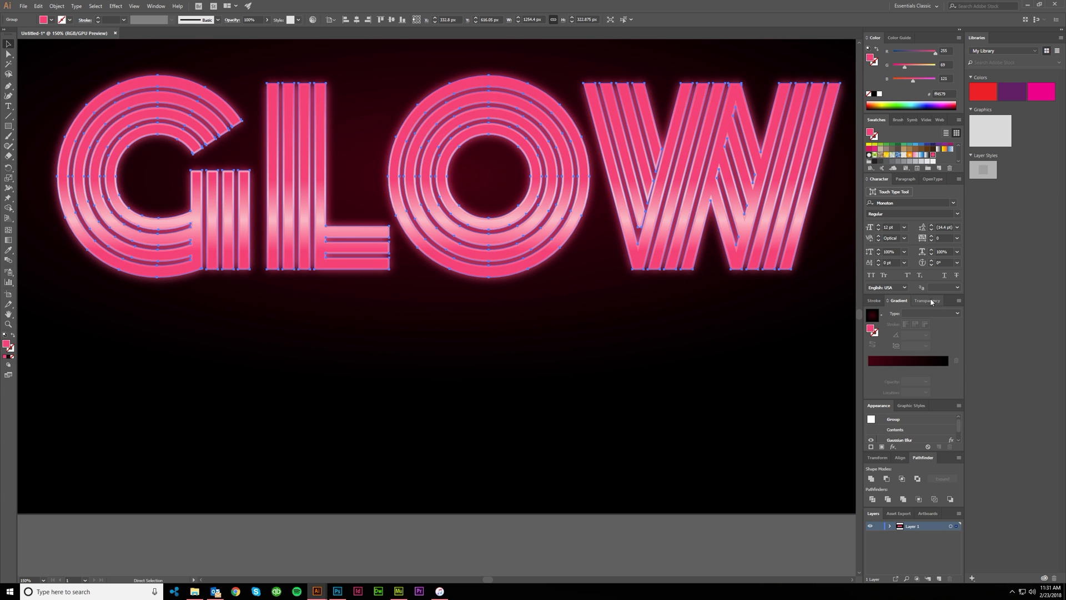
Lower the opacity of the selected Gaussian-blurred glow group to soften the letters' outer glow.
{"action": "left_click", "coordinate": [928, 301]}
{"action": "left_click", "coordinate": [935, 313]}
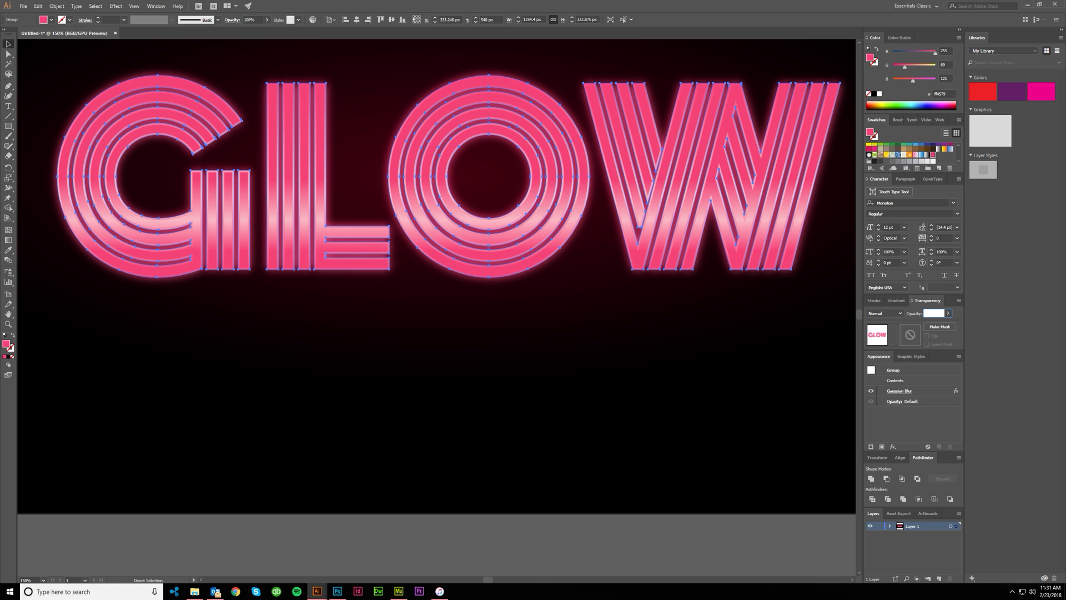
{"action": "key", "text": "Return"}
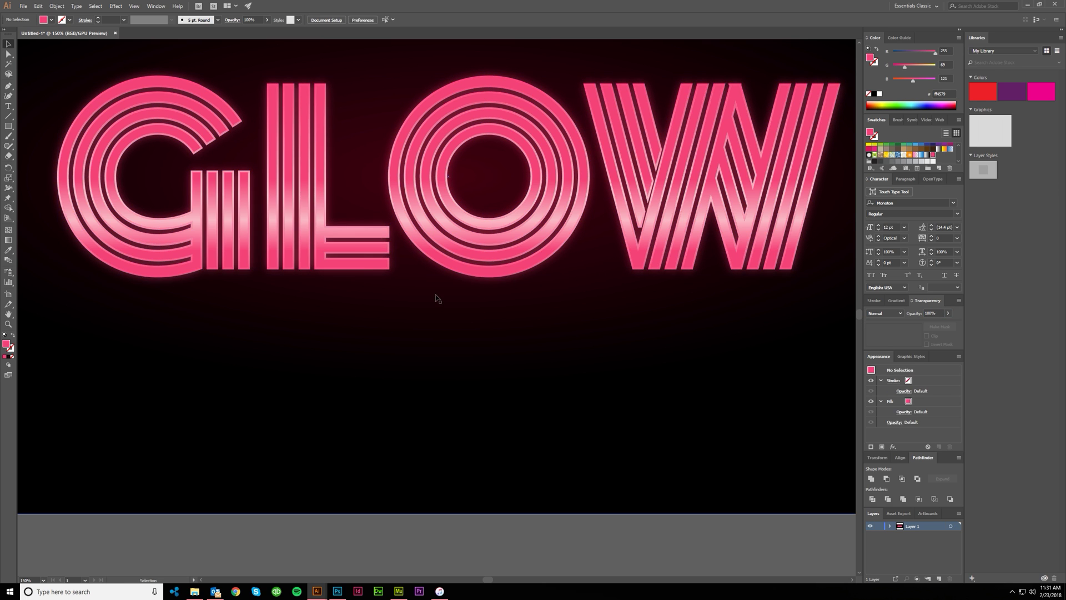
{"action": "scroll", "coordinate": [436, 297], "scroll_direction": "down", "scroll_amount": 3}
{"action": "key", "text": "v"}
{"action": "scroll", "coordinate": [478, 344], "scroll_direction": "up", "scroll_amount": 6}
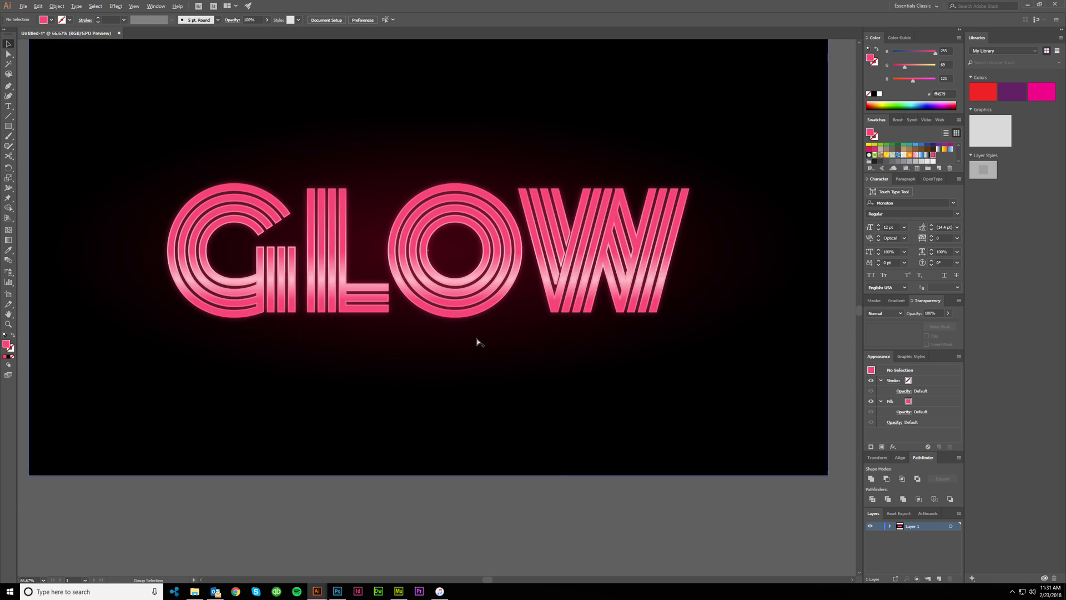
{"action": "scroll", "coordinate": [388, 333], "scroll_direction": "up", "scroll_amount": 1}
{"action": "scroll", "coordinate": [393, 357], "scroll_direction": "down", "scroll_amount": 6}
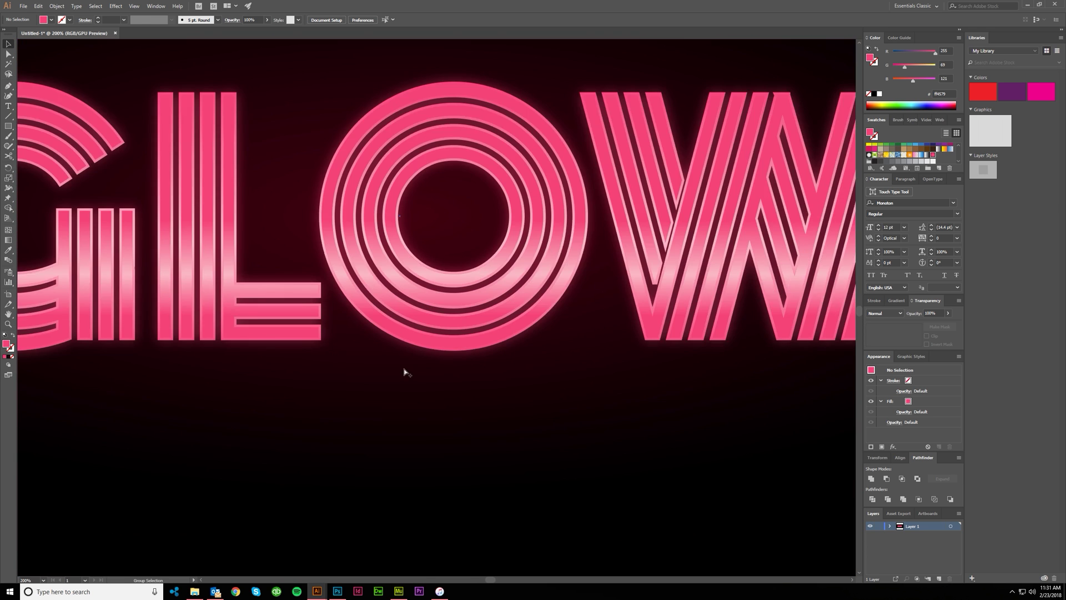